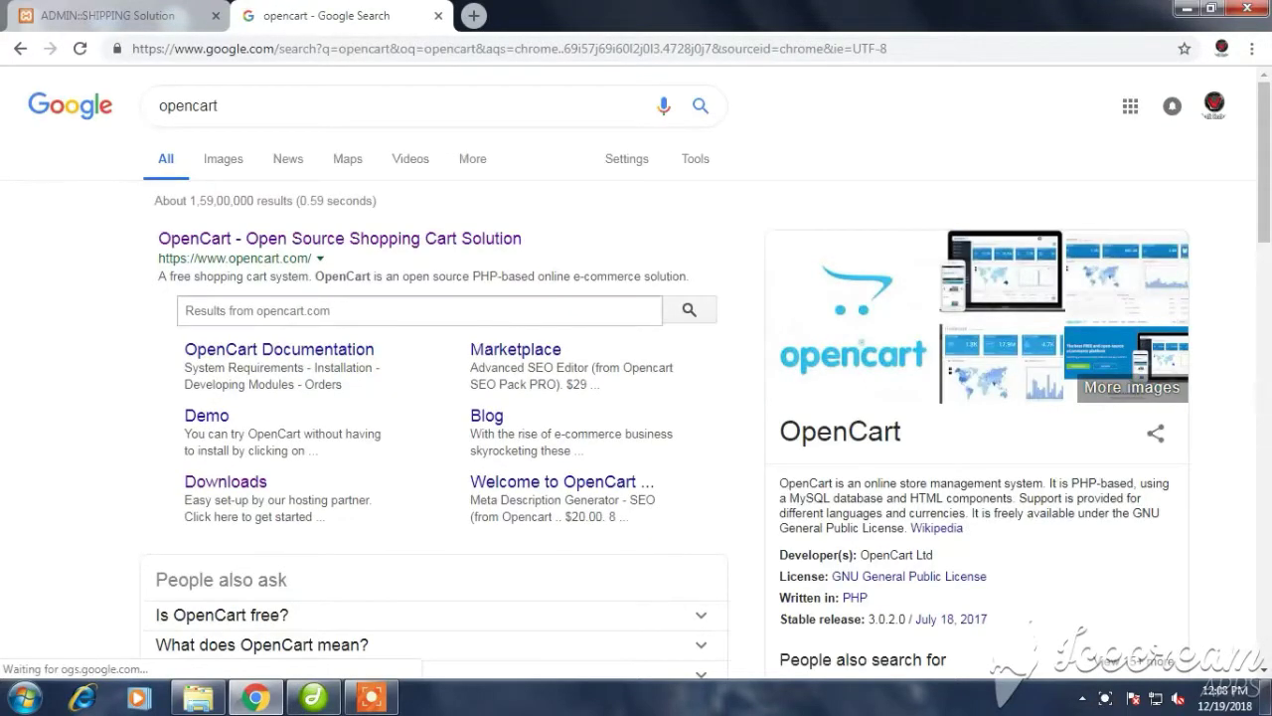
# Open the OpenCart Downloads page from the Google results for 'opencart'
pyautogui.click(226, 481)
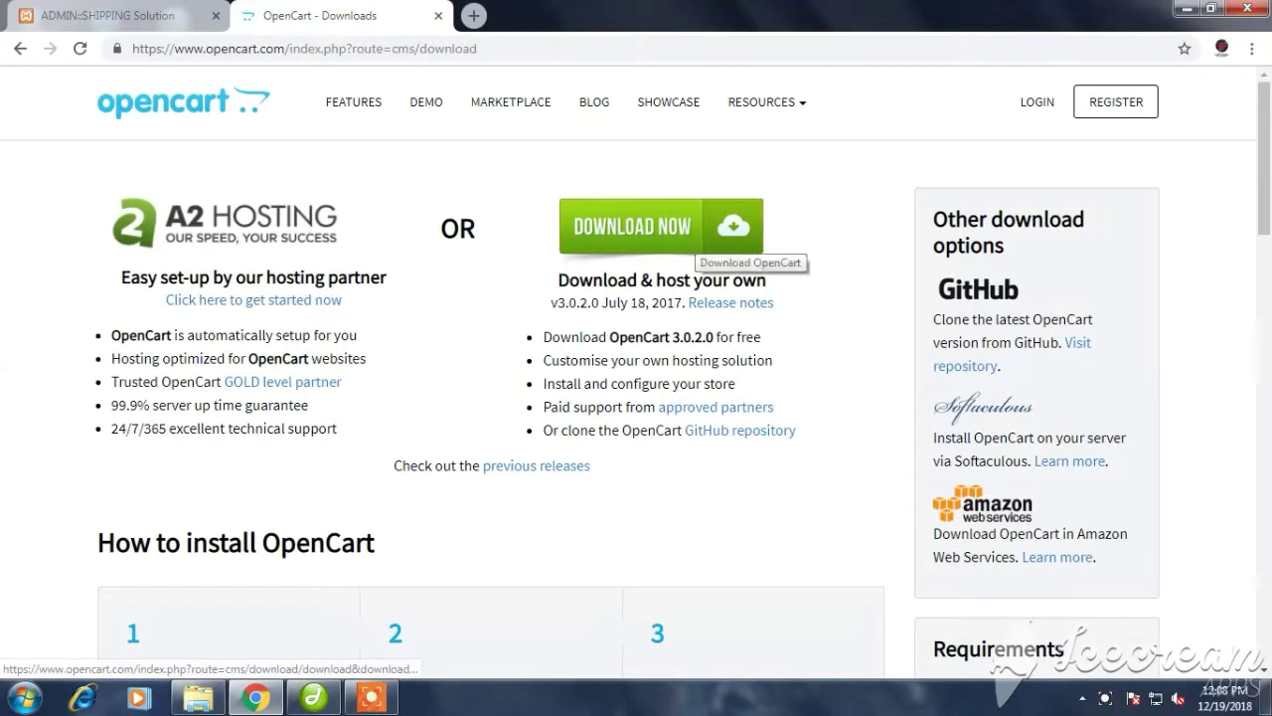
# Start downloading the OpenCart 3.0.2.0 package, 3.0.2.0-OpenCart.zip
pyautogui.click(701, 233)
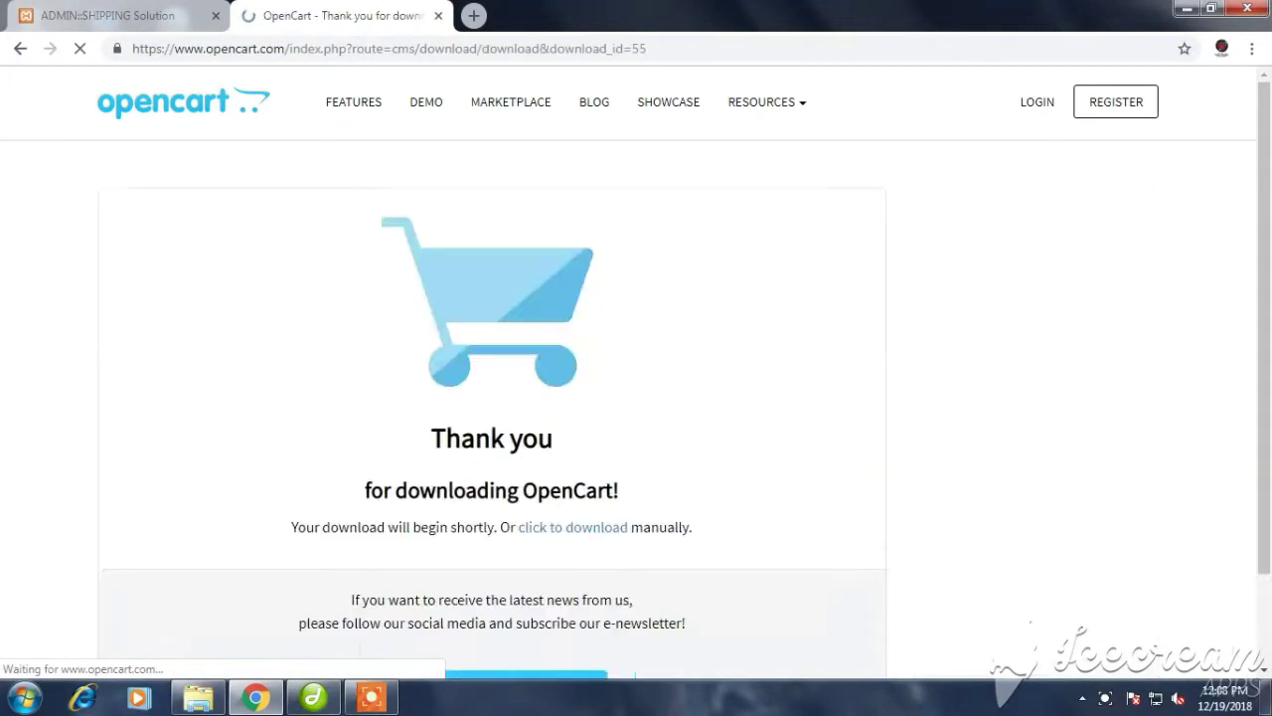
pyautogui.scroll(-1, 636, 398)
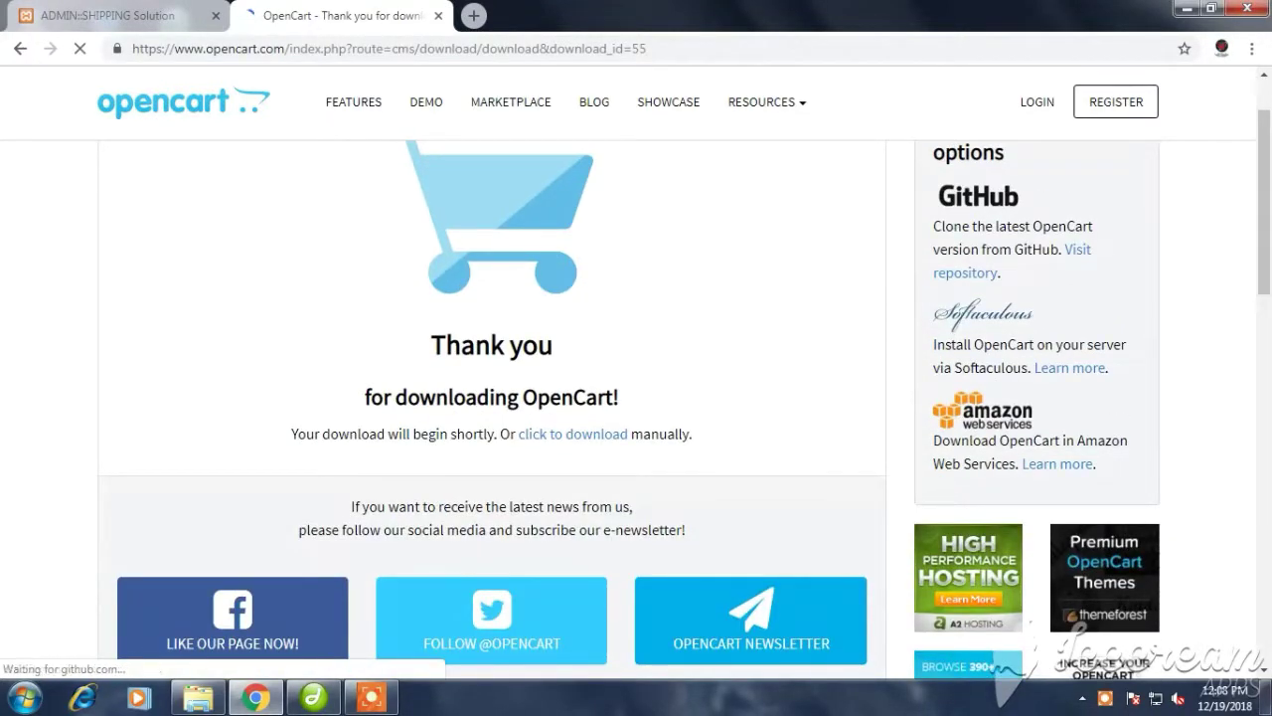
pyautogui.scroll(-1, 636, 397)
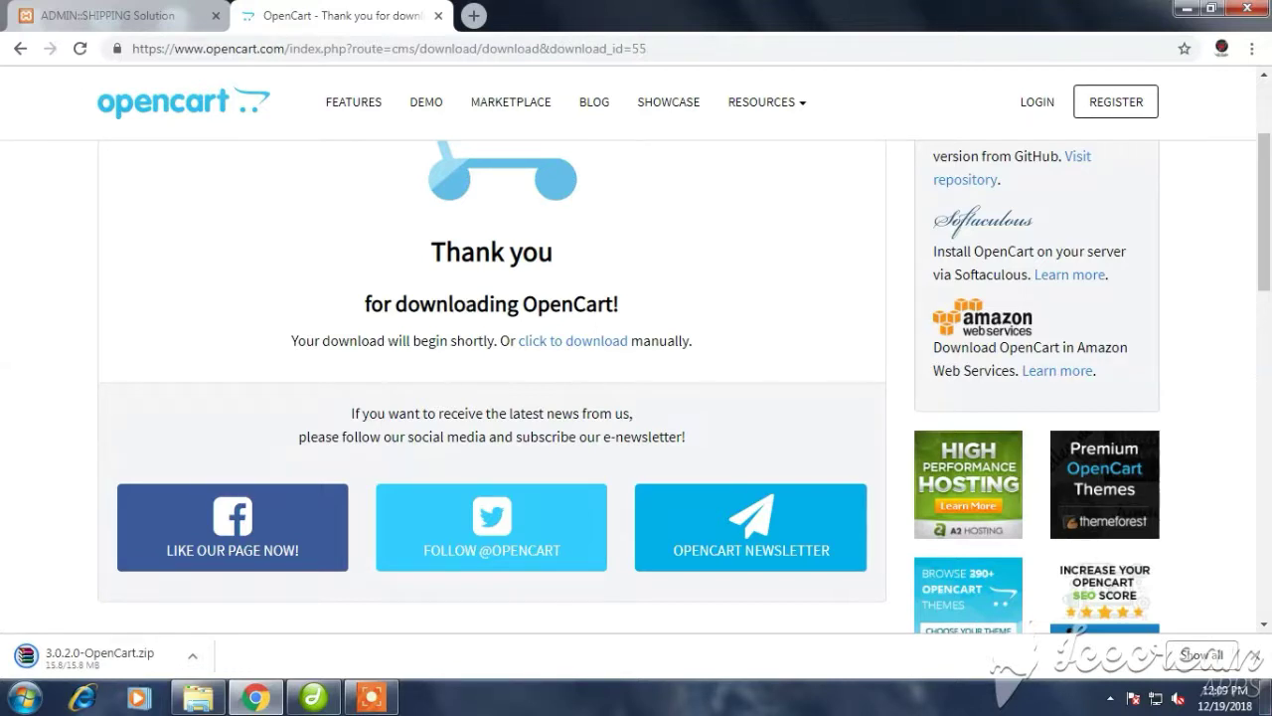
# Show the finished 3.0.2.0-OpenCart.zip download in its folder
pyautogui.click(192, 655)
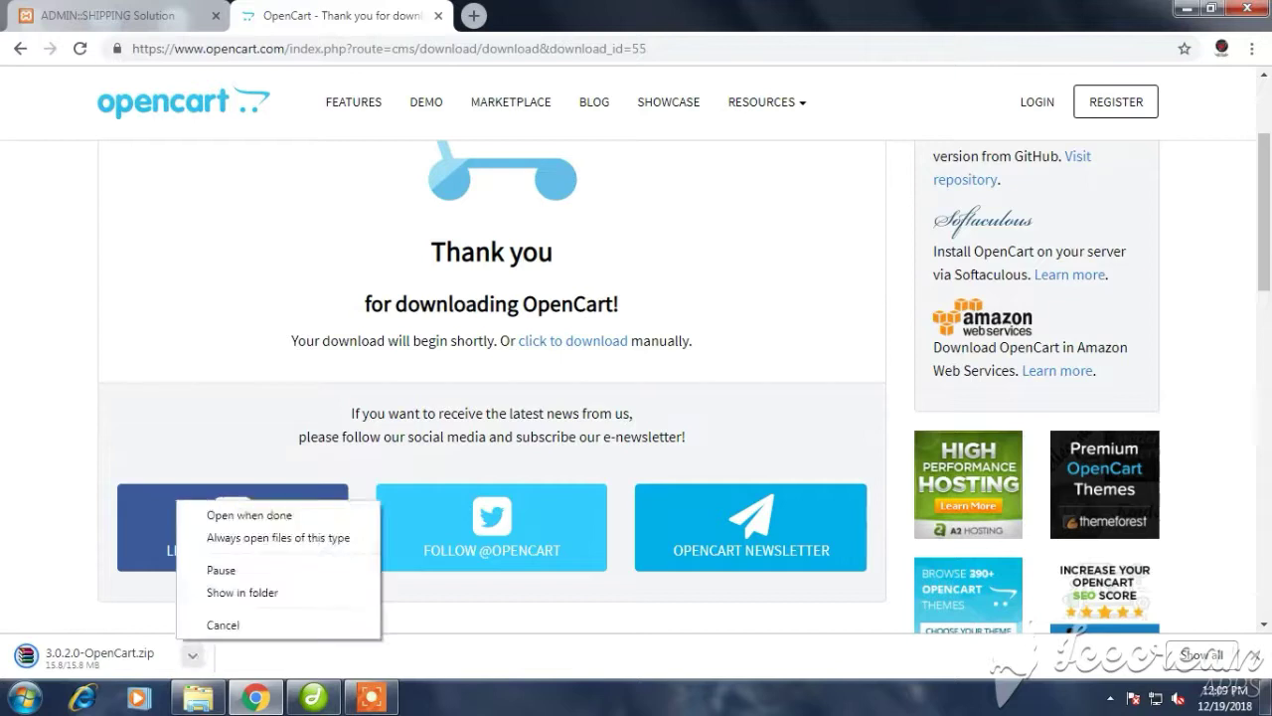
pyautogui.click(242, 591)
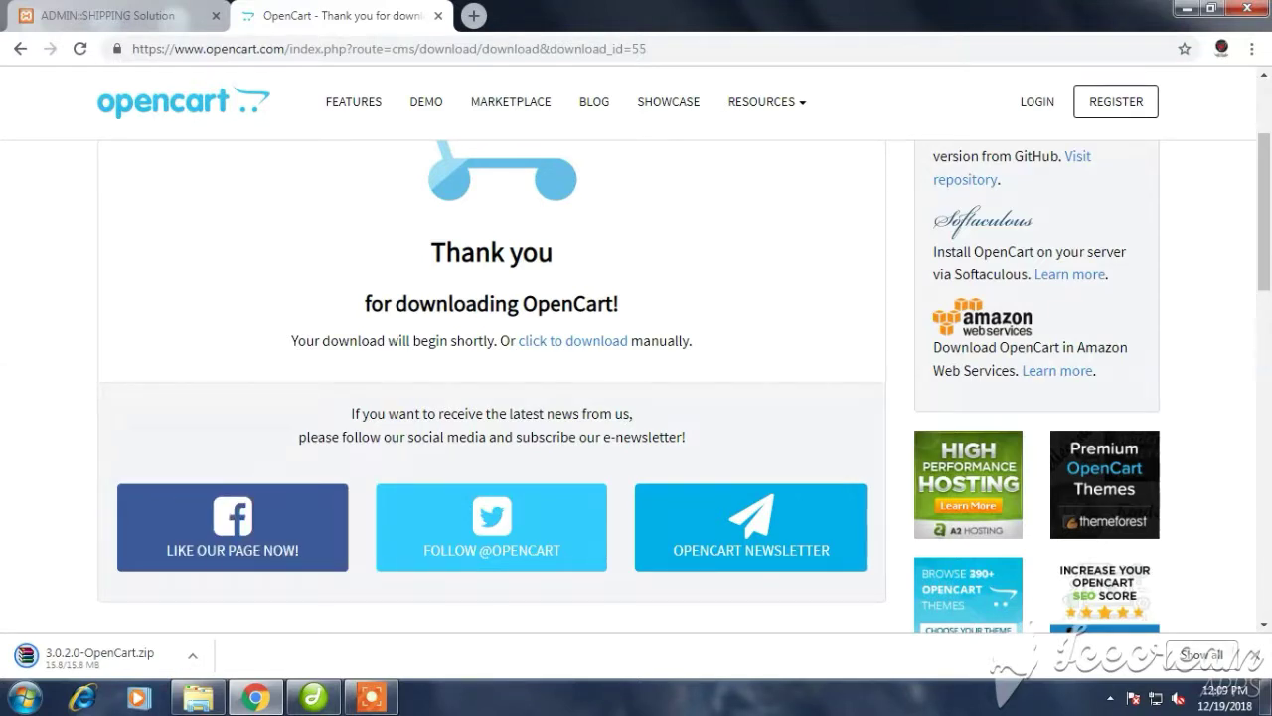
pyautogui.click(192, 655)
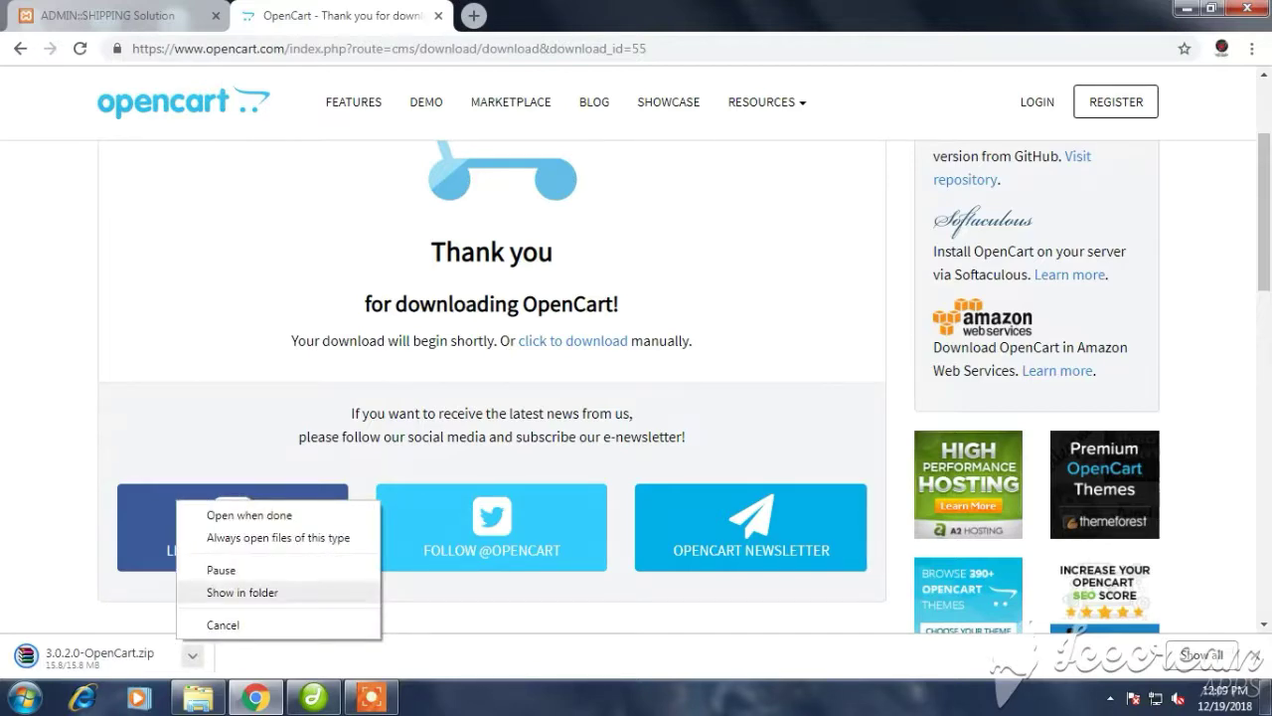
pyautogui.click(243, 592)
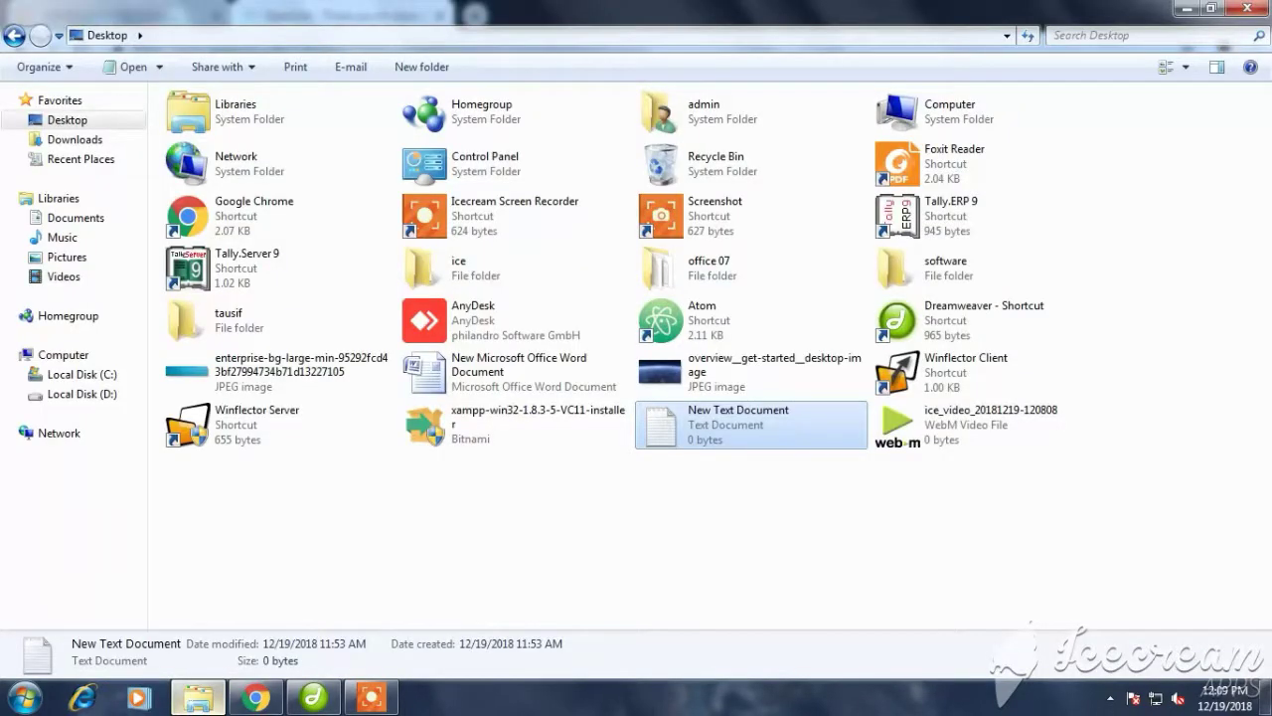
# Locate the 3.0.2.0-OpenCart archive in the Downloads folder
pyautogui.click(74, 139)
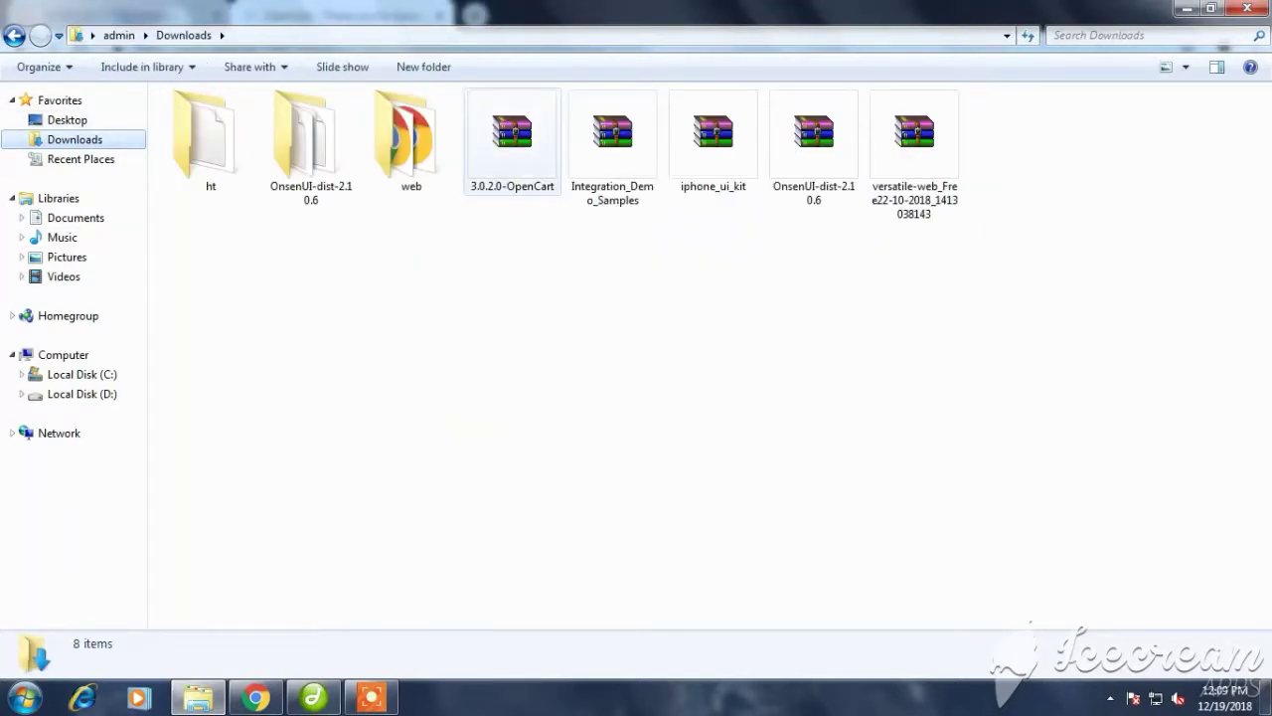
pyautogui.click(512, 134)
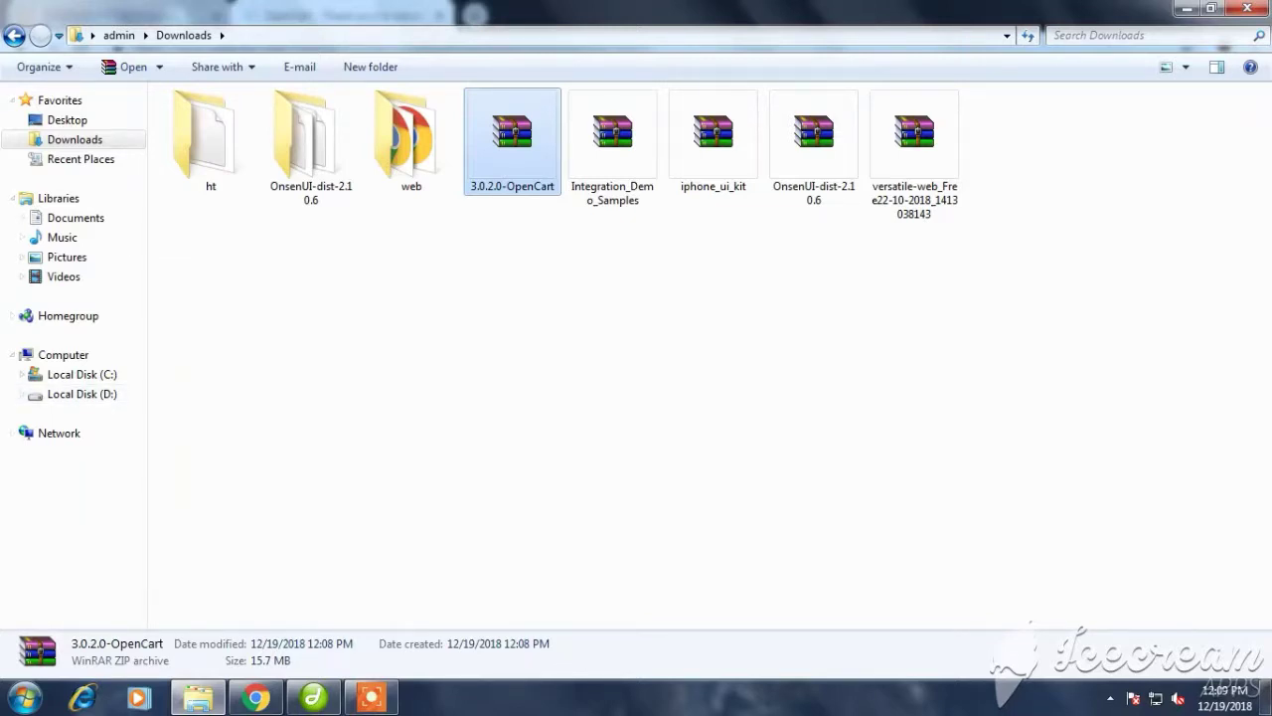
pyautogui.click(249, 398)
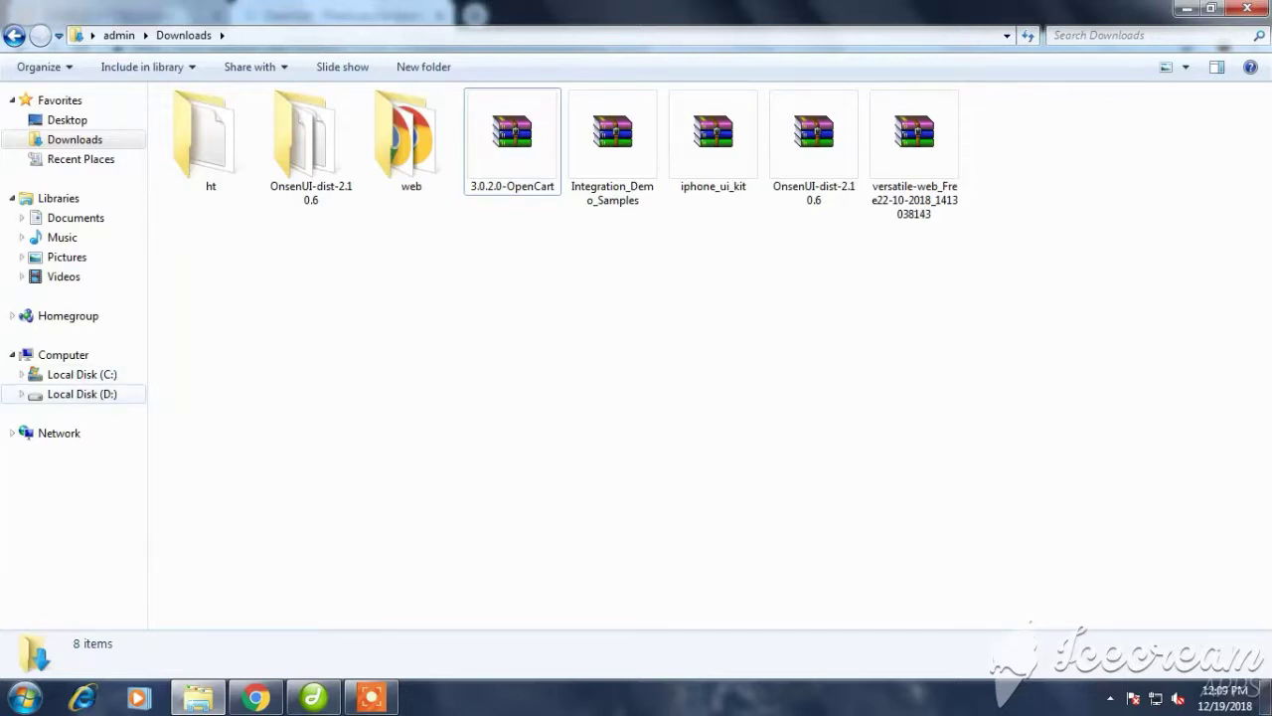
# Navigate to D:\xampp\htdocs on Local Disk (D:)
pyautogui.click(82, 394)
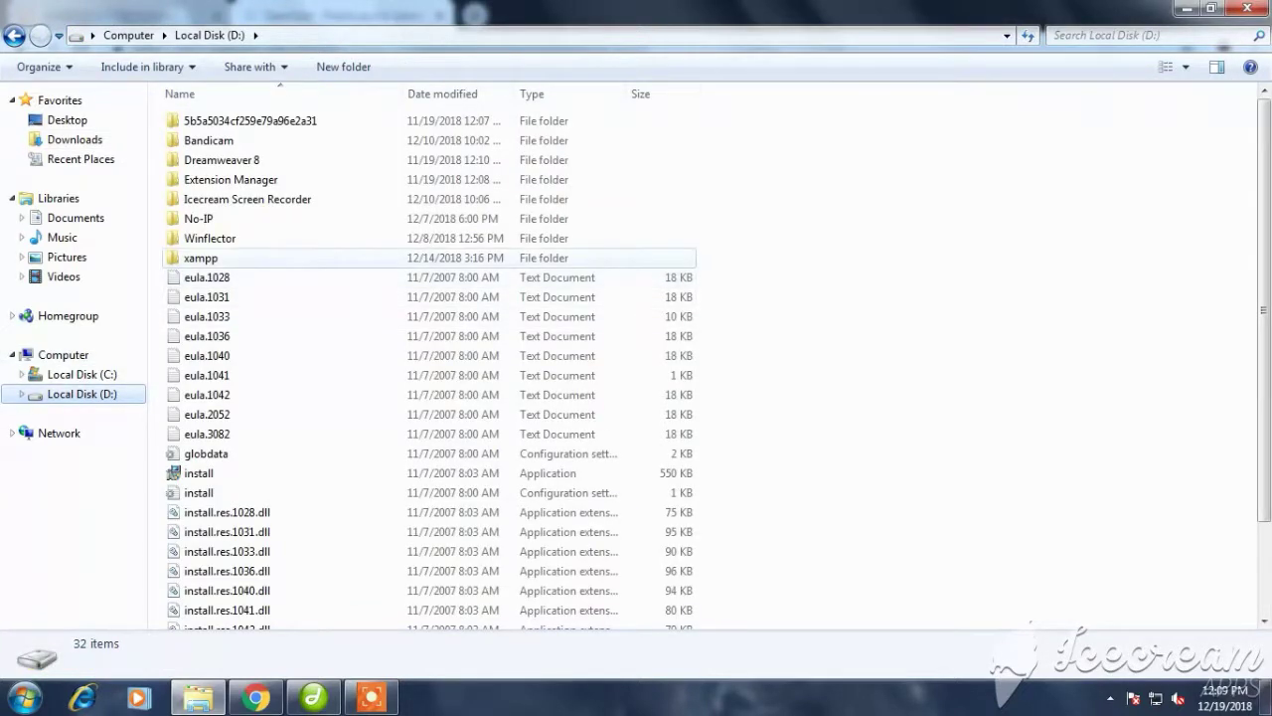
pyautogui.doubleClick(199, 258)
pyautogui.doubleClick(202, 219)
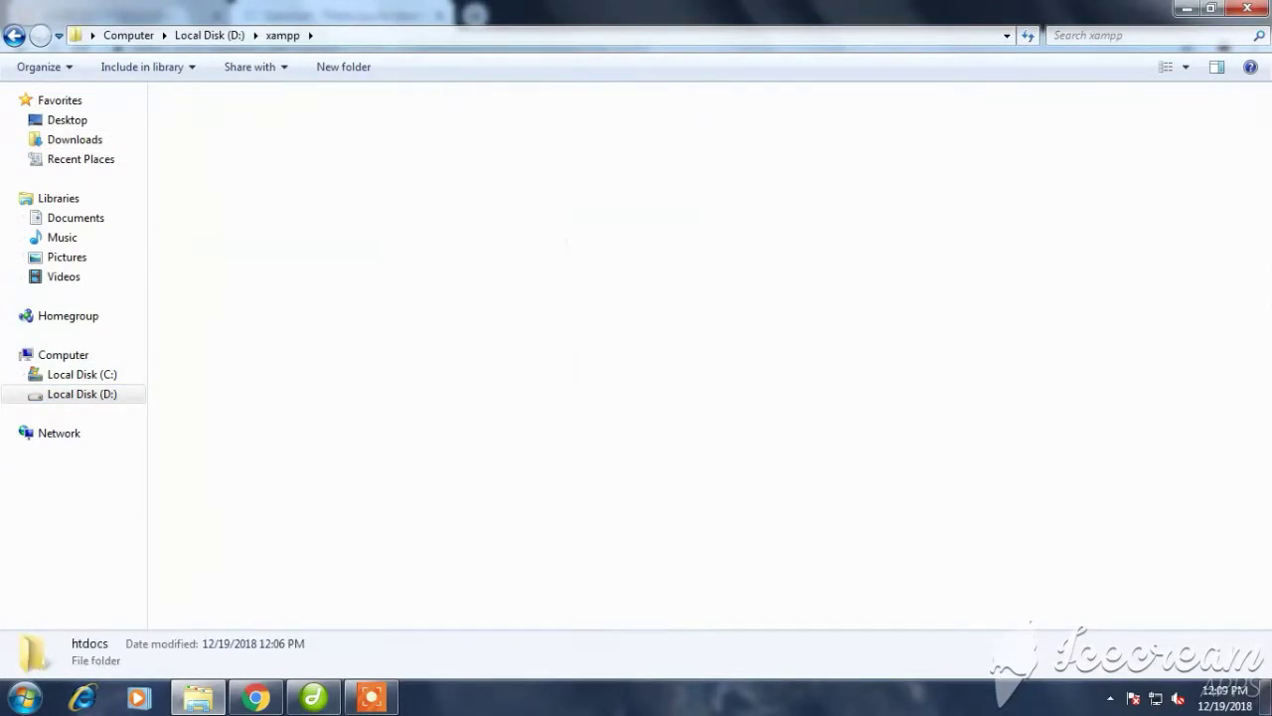
# Add a new folder called test_open_cart to D:\xampp\htdocs
pyautogui.rightClick(1094, 236)
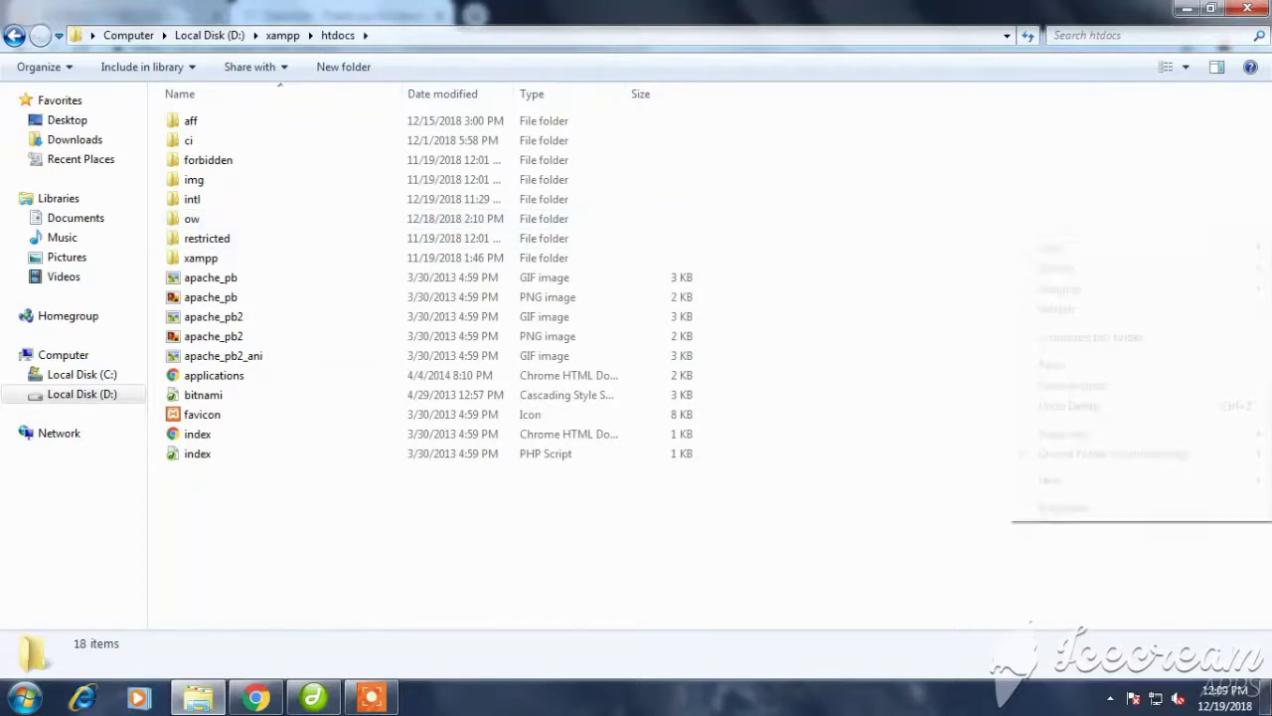
pyautogui.moveTo(1094, 481)
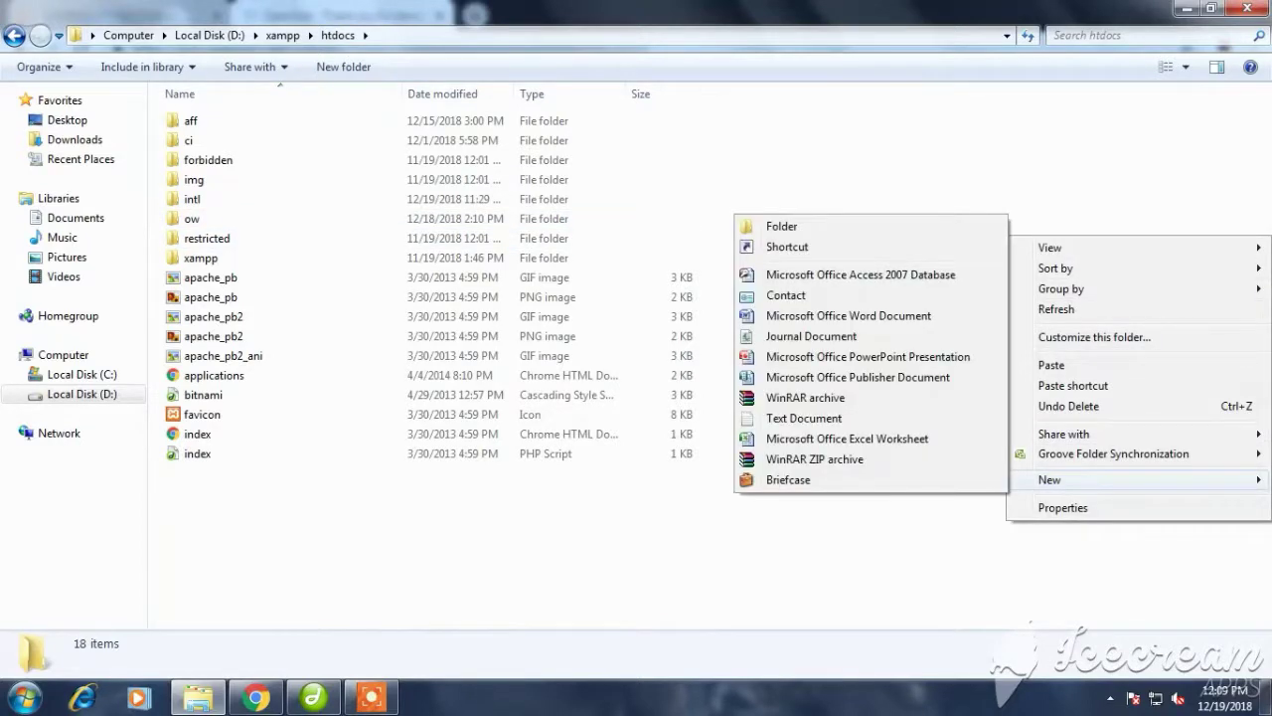
pyautogui.click(781, 226)
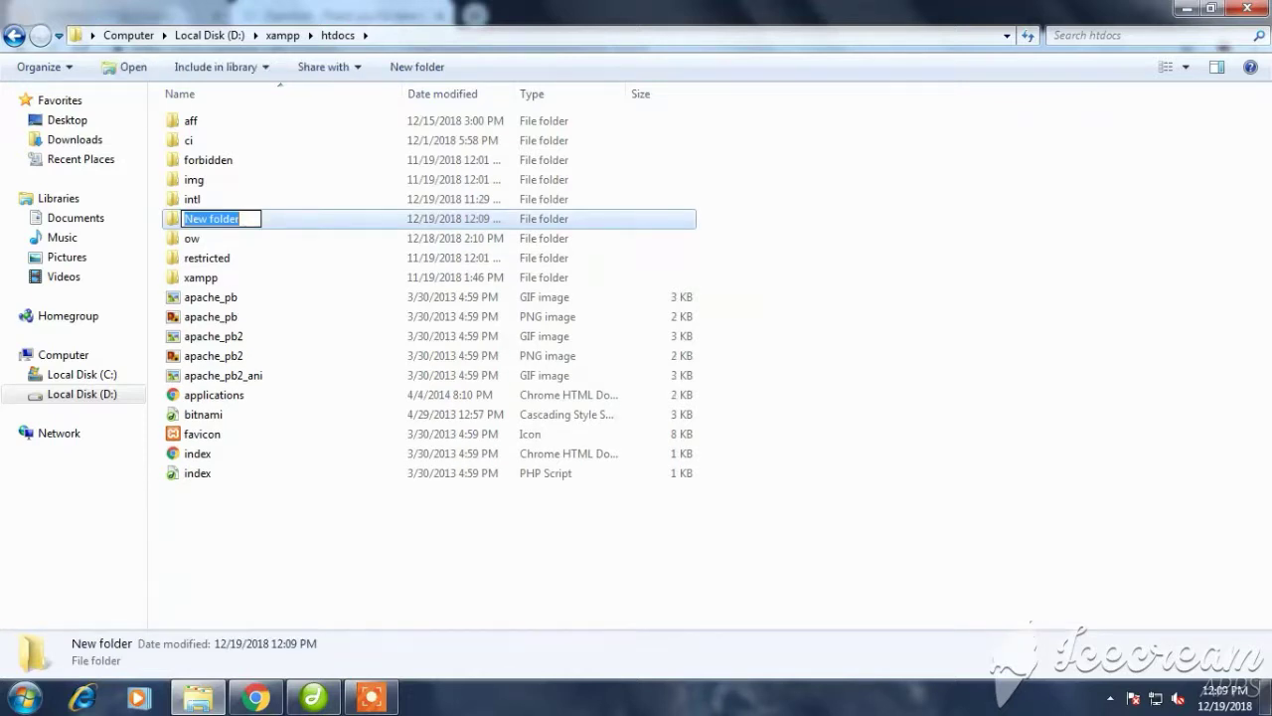
pyautogui.write('test')
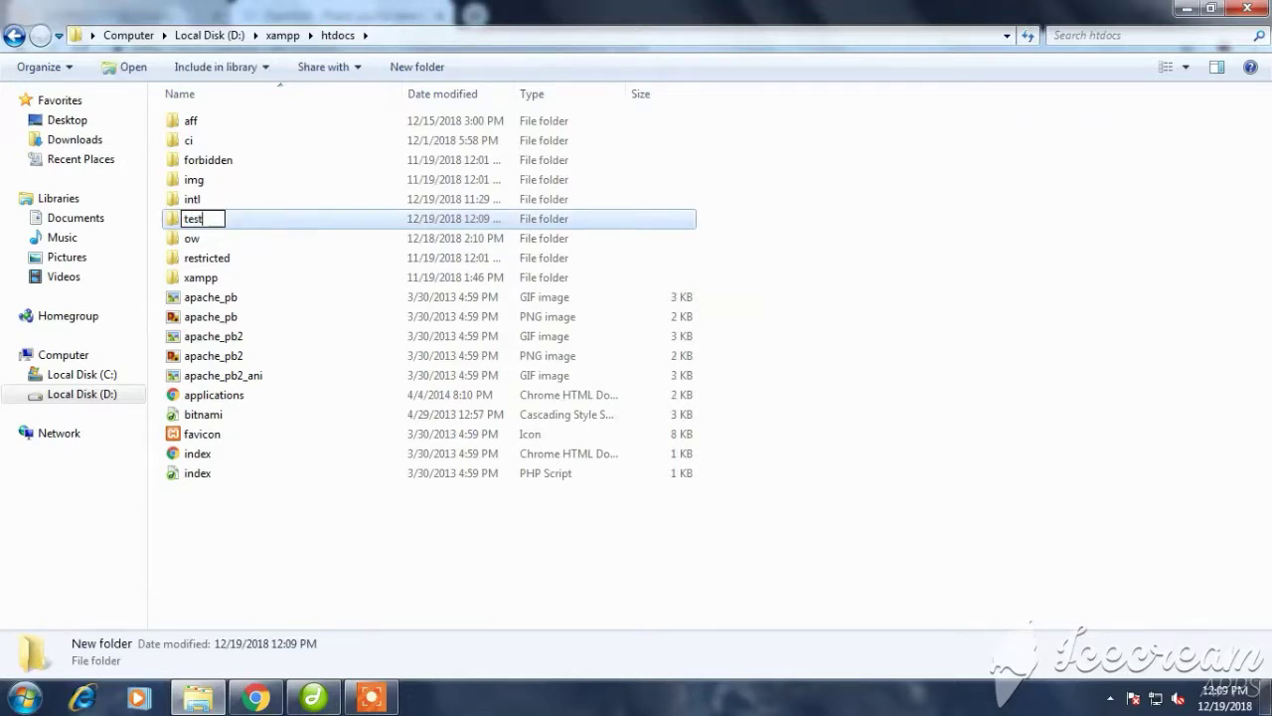
pyautogui.write('_open_cart')
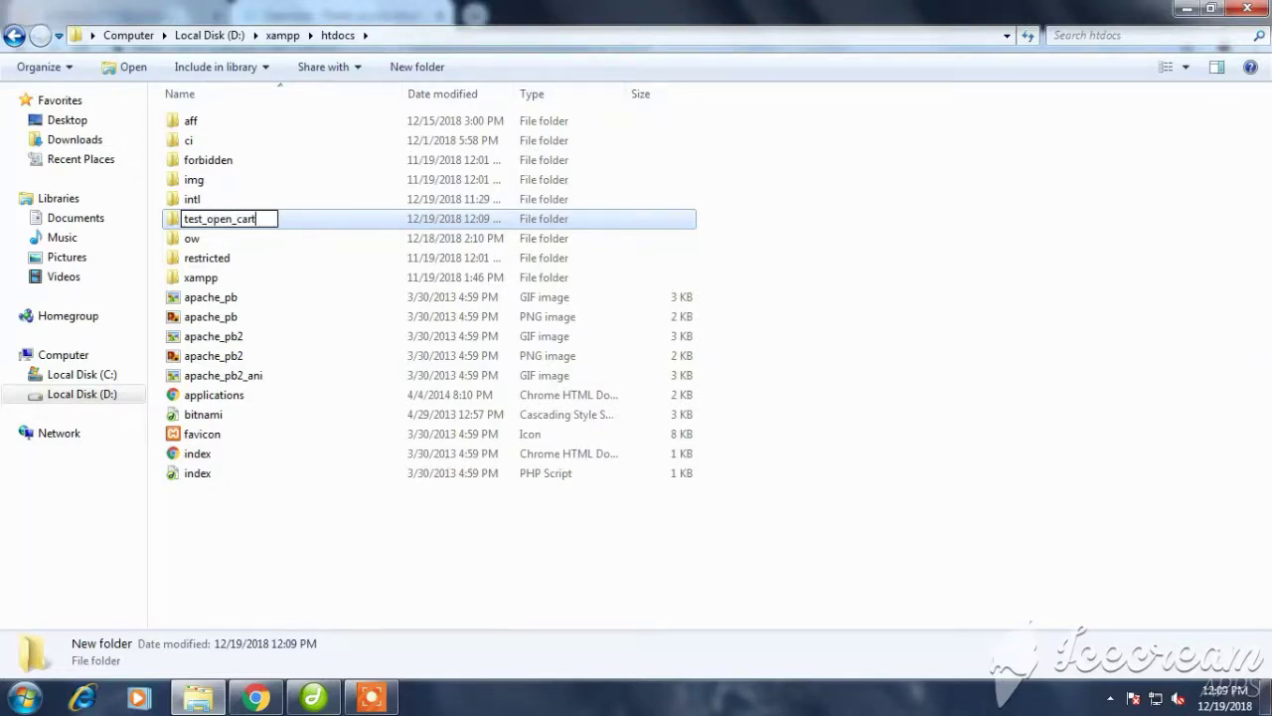
pyautogui.press('Return')
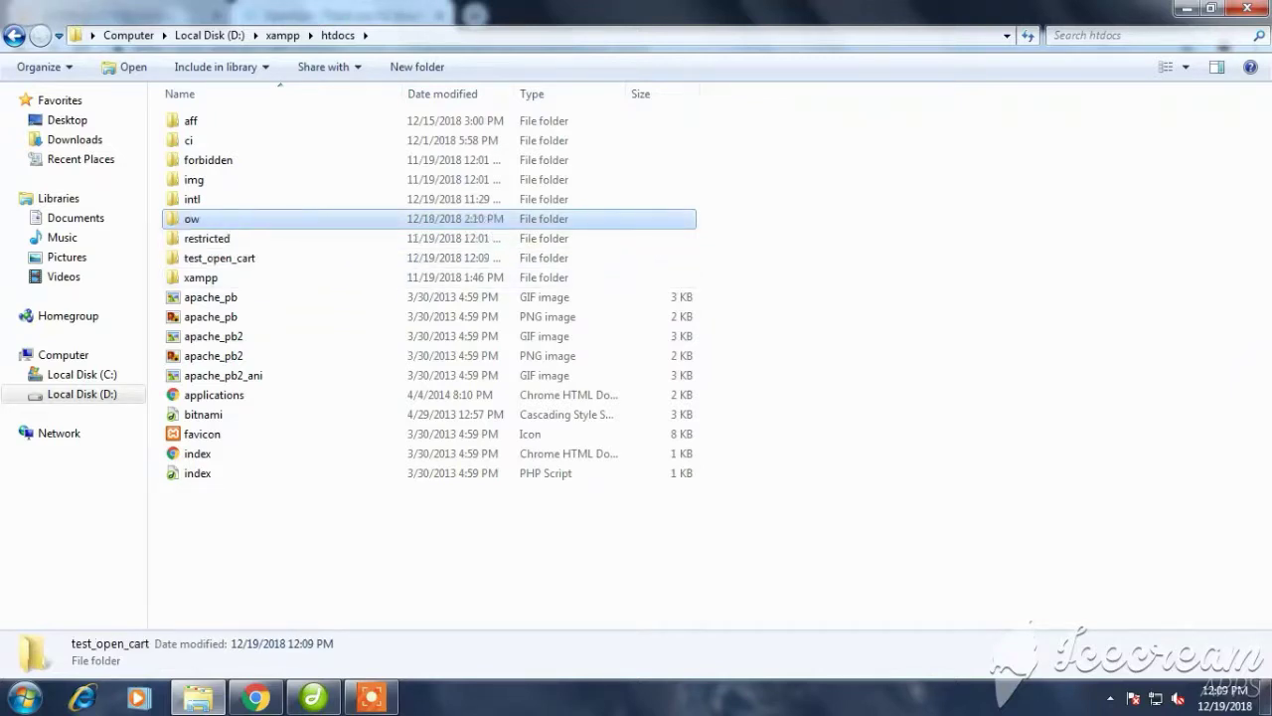
pyautogui.click(353, 219)
# Paste the 3.0.2.0-OpenCart zip into the test_open_cart folder
pyautogui.doubleClick(353, 257)
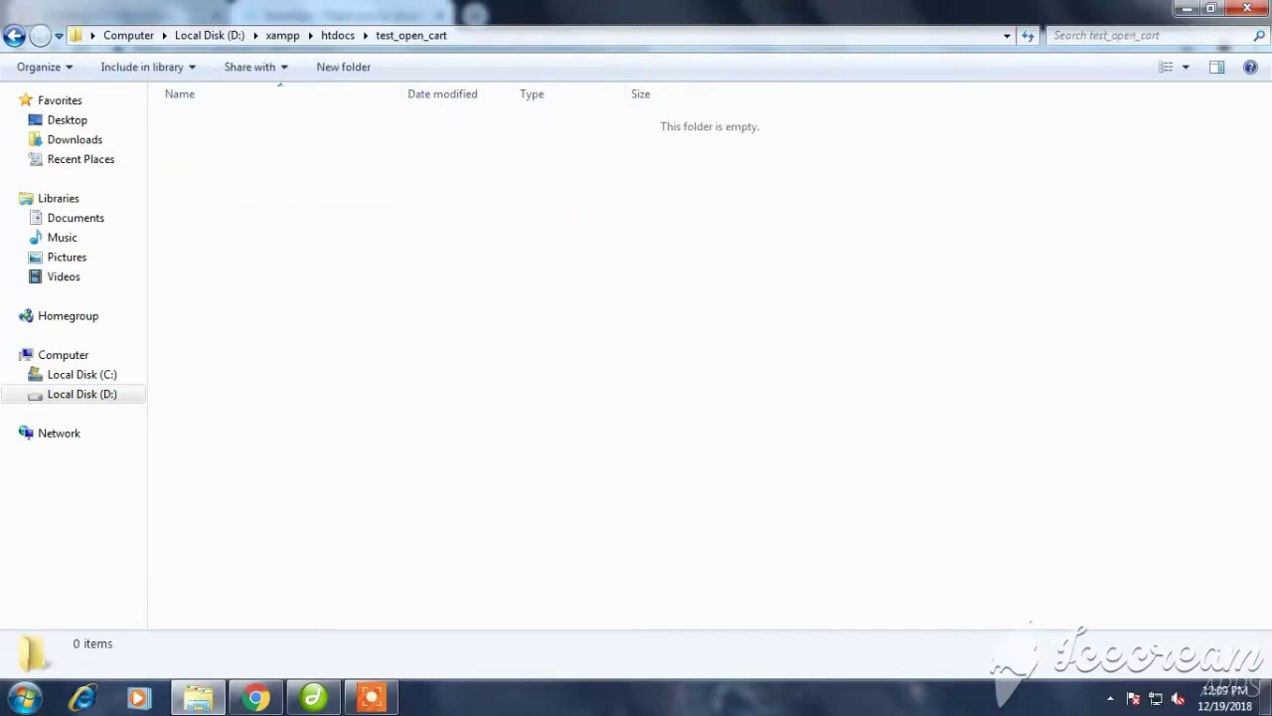
pyautogui.rightClick(336, 232)
pyautogui.click(379, 362)
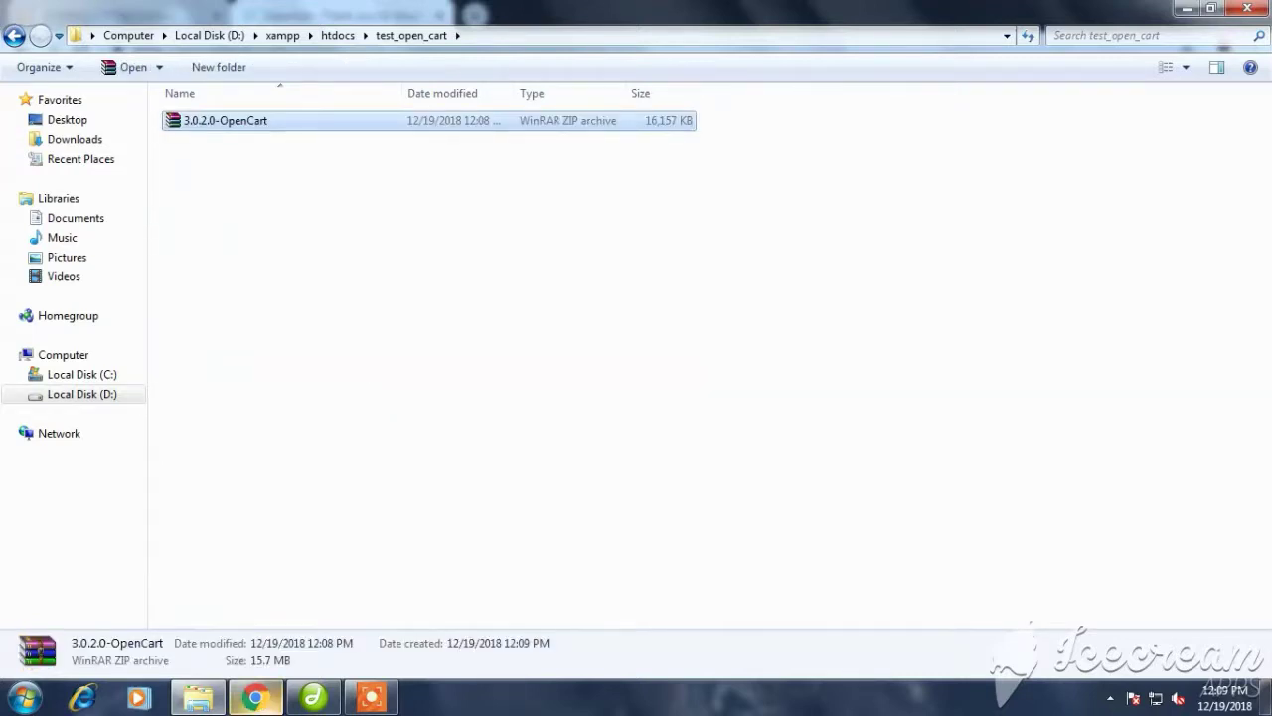
pyautogui.click(257, 698)
pyautogui.hotkey('alt', 'Tab')
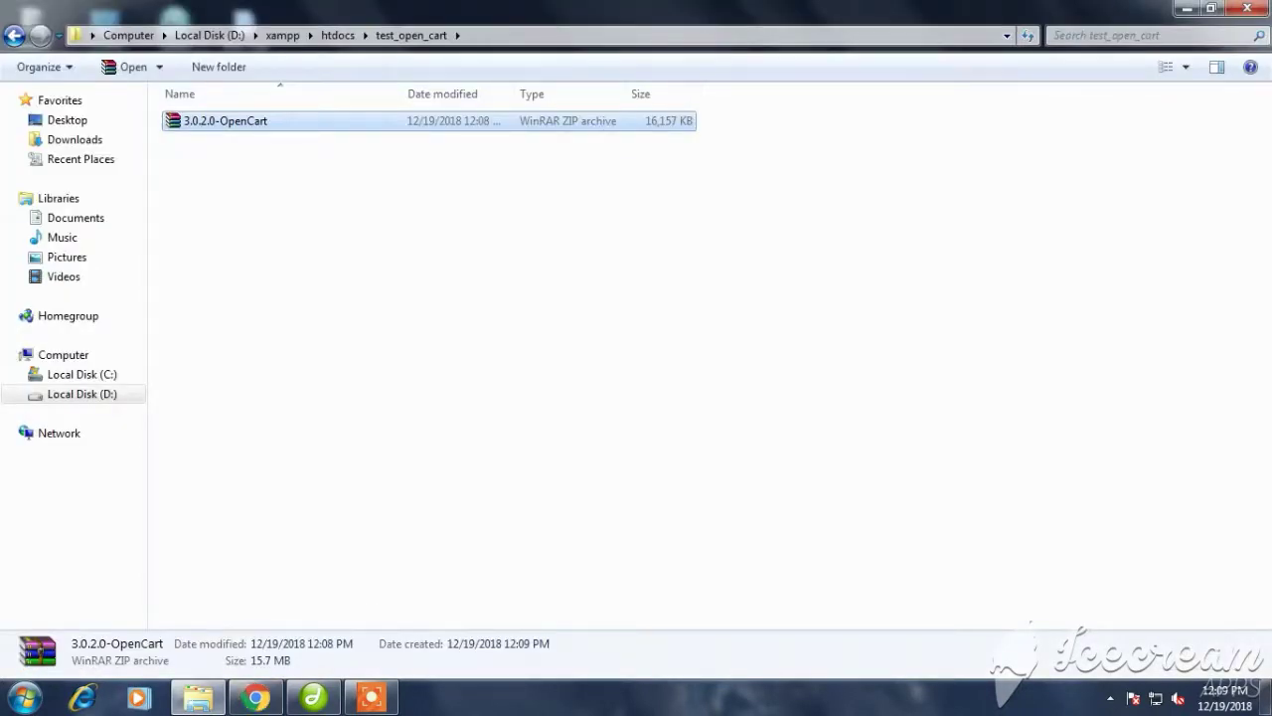
# Extract the zip here, check the upload folder, and return to htdocs
pyautogui.rightClick(355, 121)
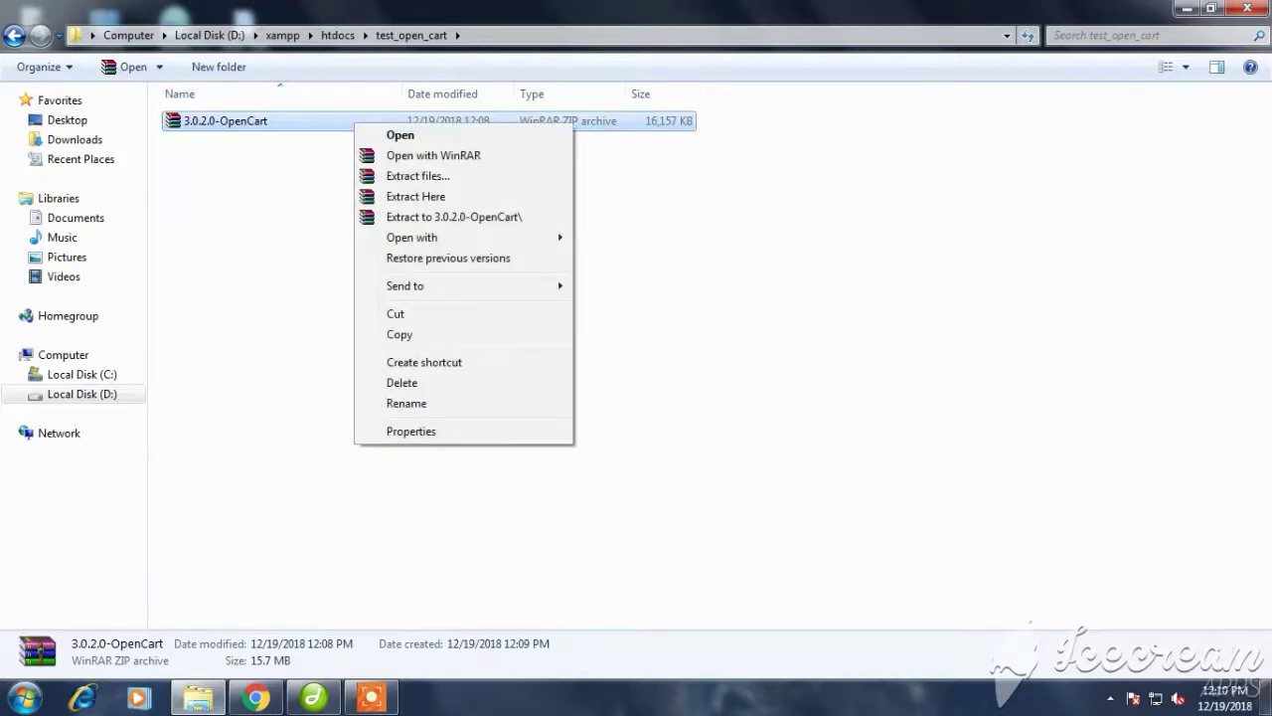
pyautogui.click(415, 195)
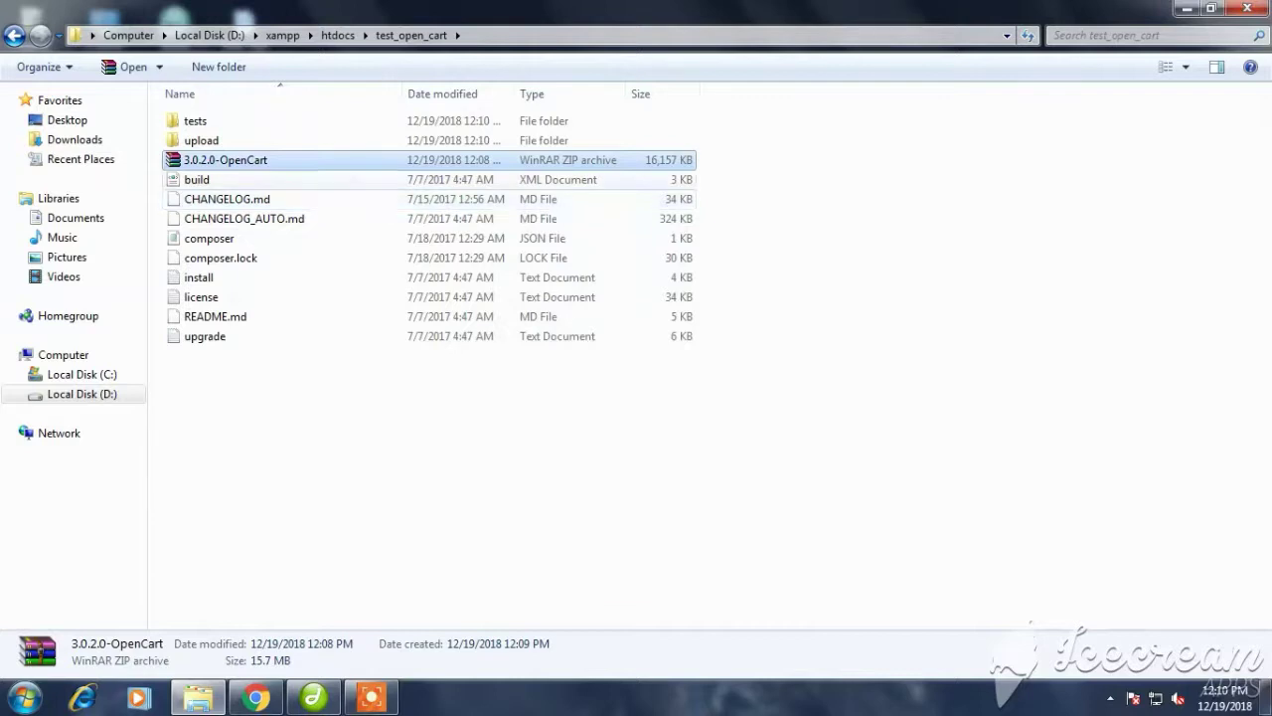
pyautogui.doubleClick(201, 141)
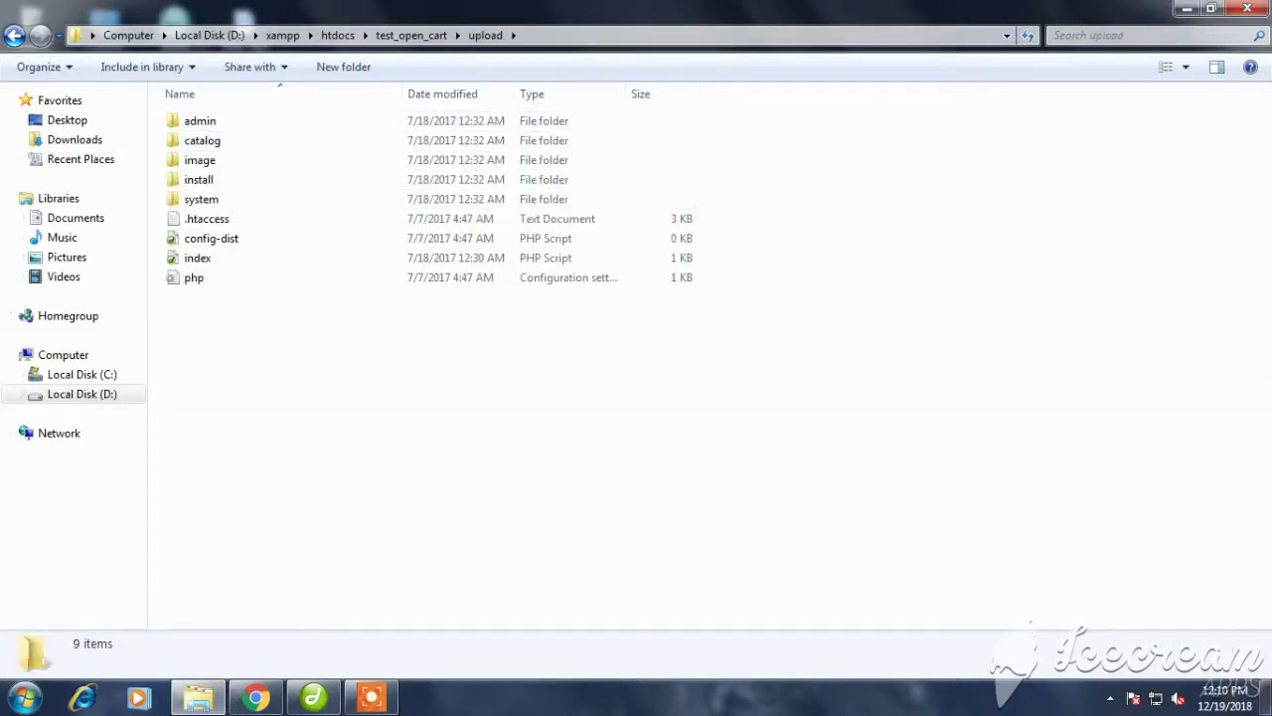
pyautogui.click(14, 35)
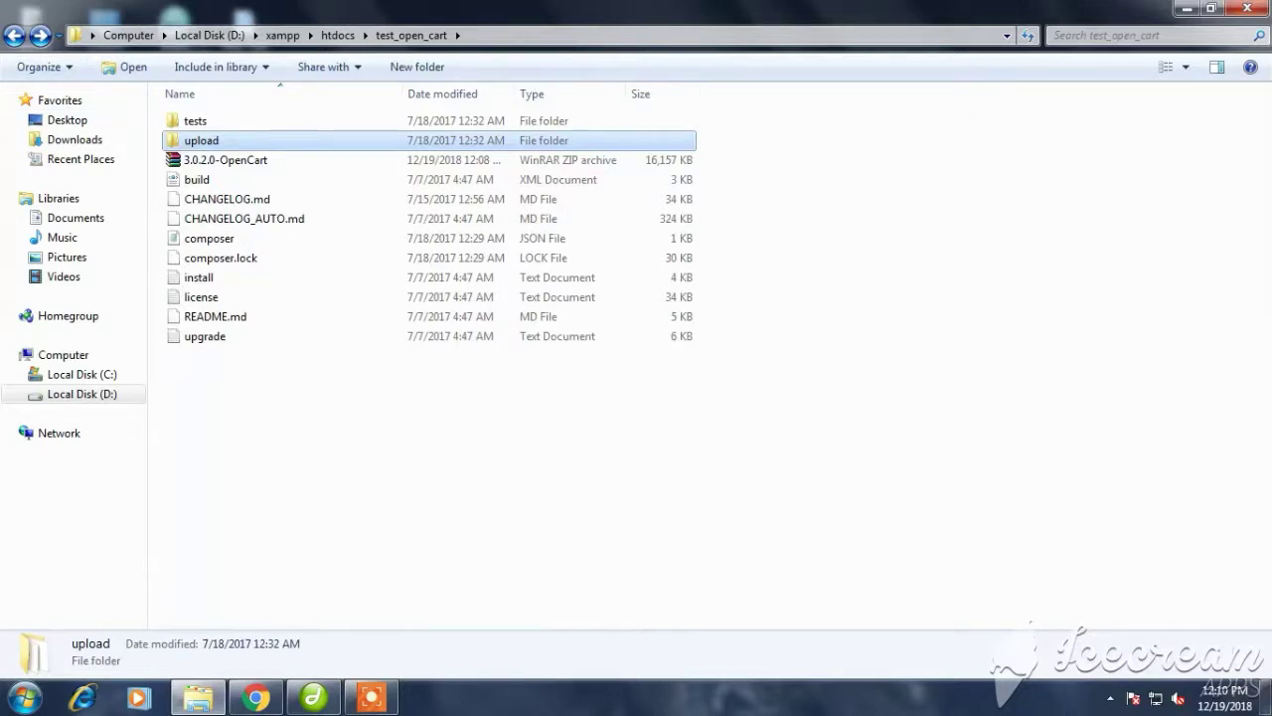
pyautogui.click(14, 35)
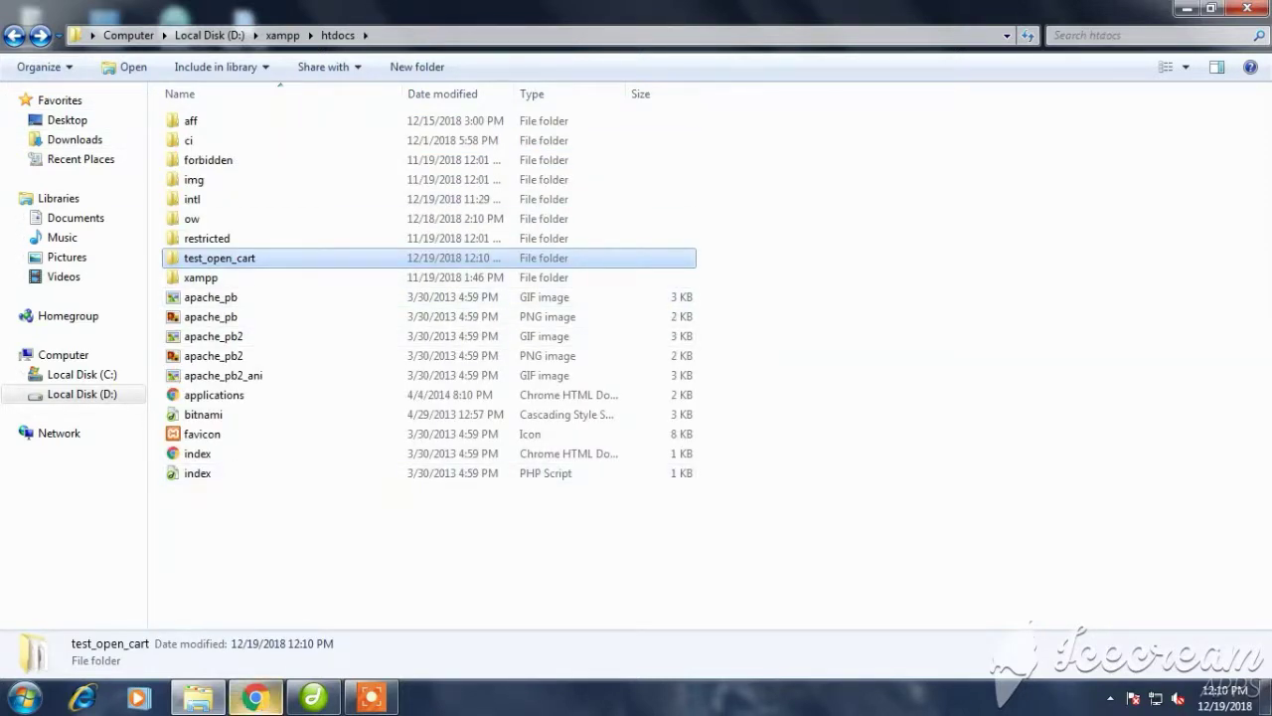
# Load localhost in a new Chrome tab and open phpMyAdmin from the XAMPP page
pyautogui.click(256, 698)
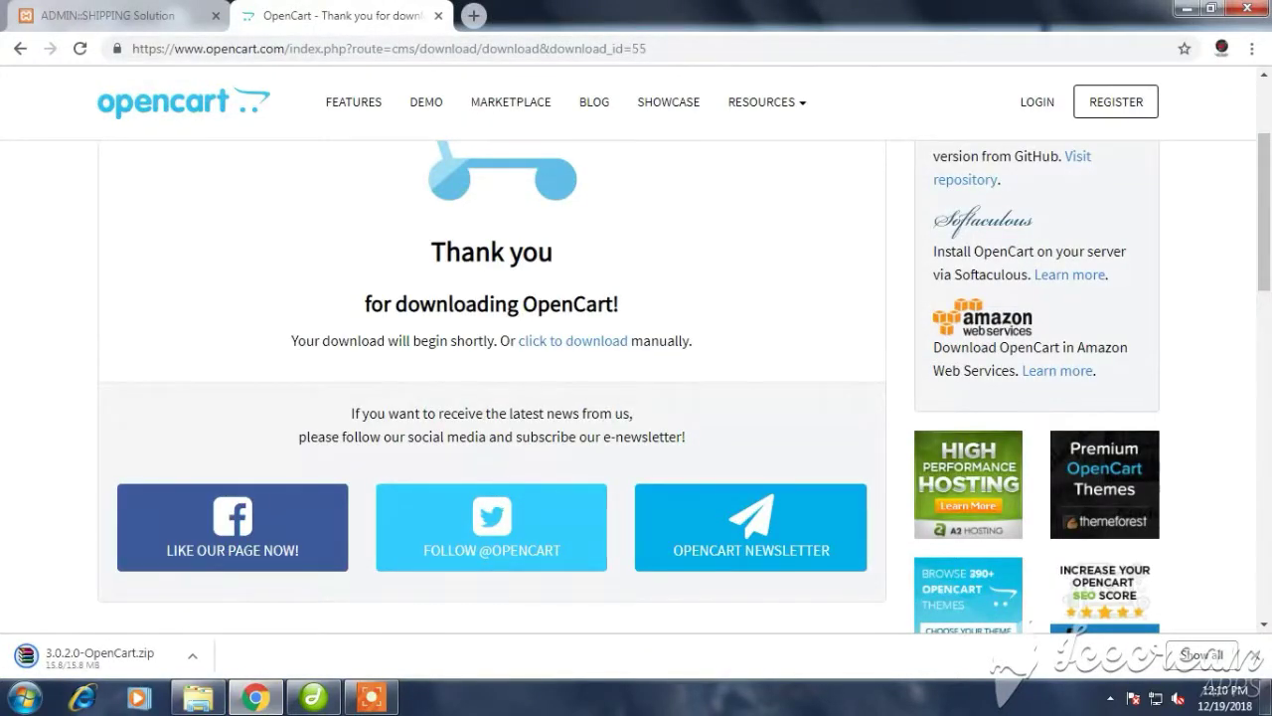
pyautogui.hotkey('ctrl', 't')
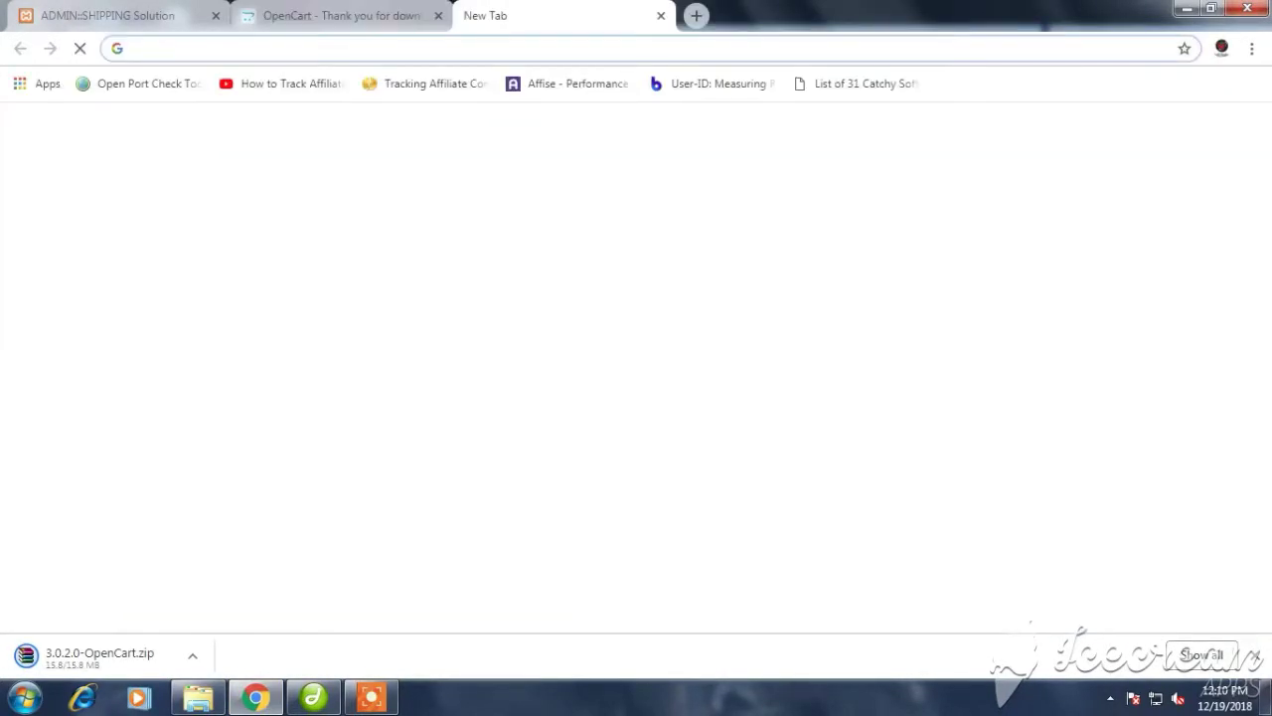
pyautogui.write('localhost')
pyautogui.press('Return')
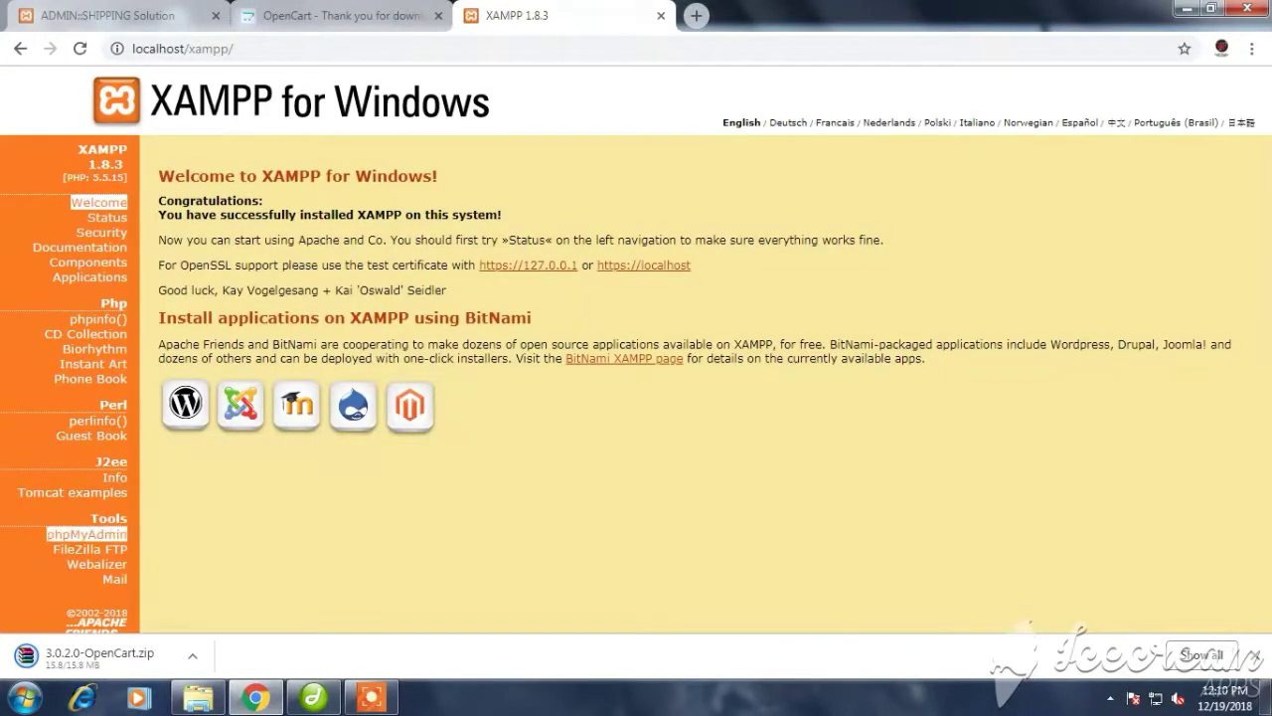
pyautogui.click(87, 534)
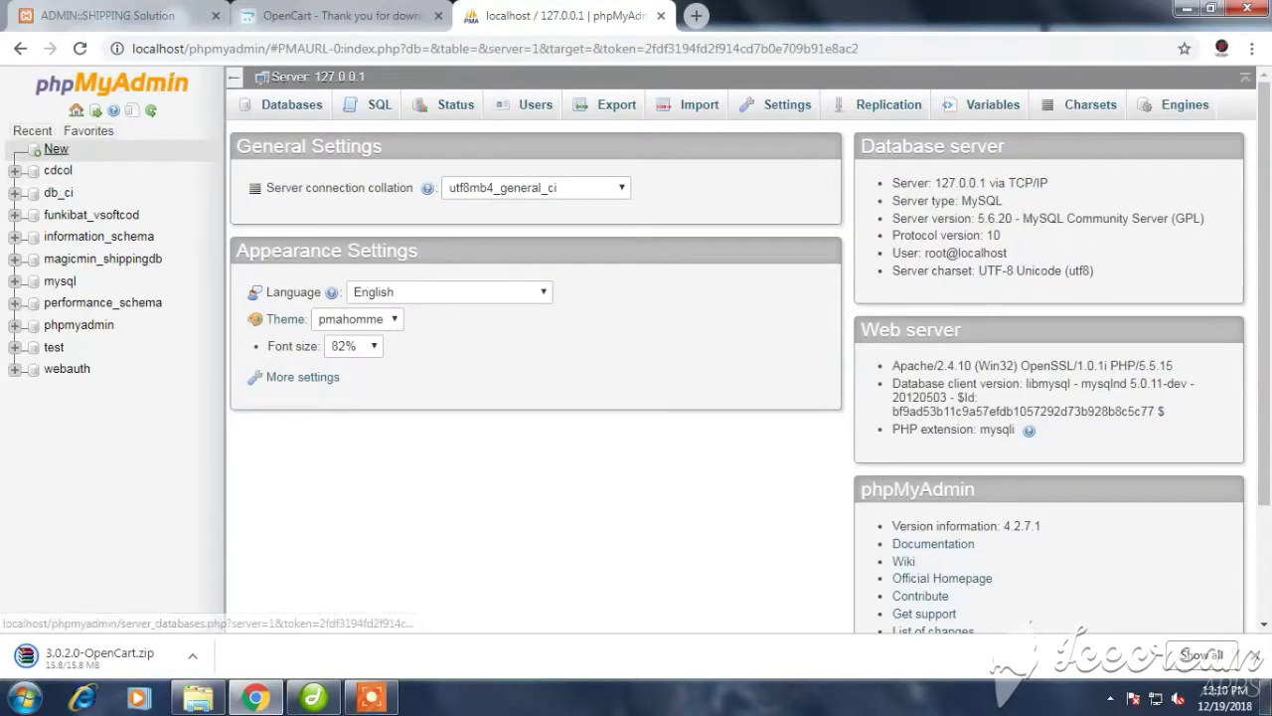
# Create the empty database db_test_open_cart and expand the db group in the tree
pyautogui.click(55, 150)
pyautogui.click(328, 240)
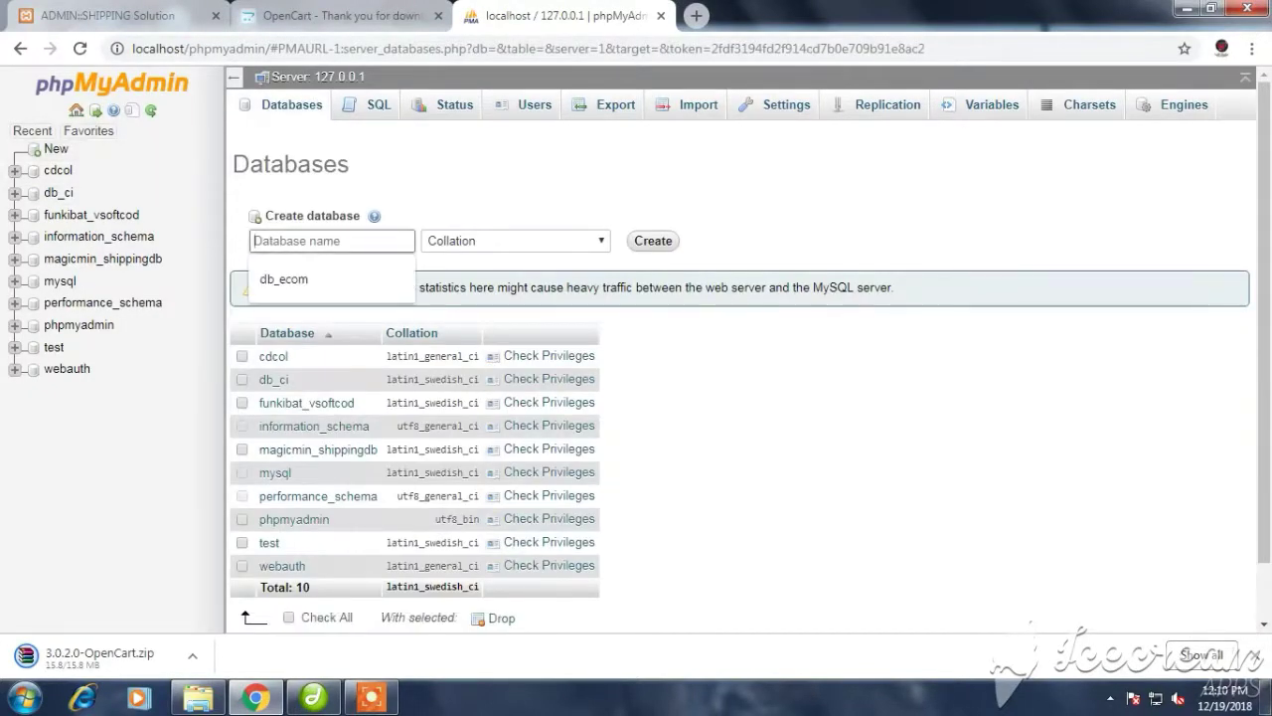
pyautogui.write('db_test')
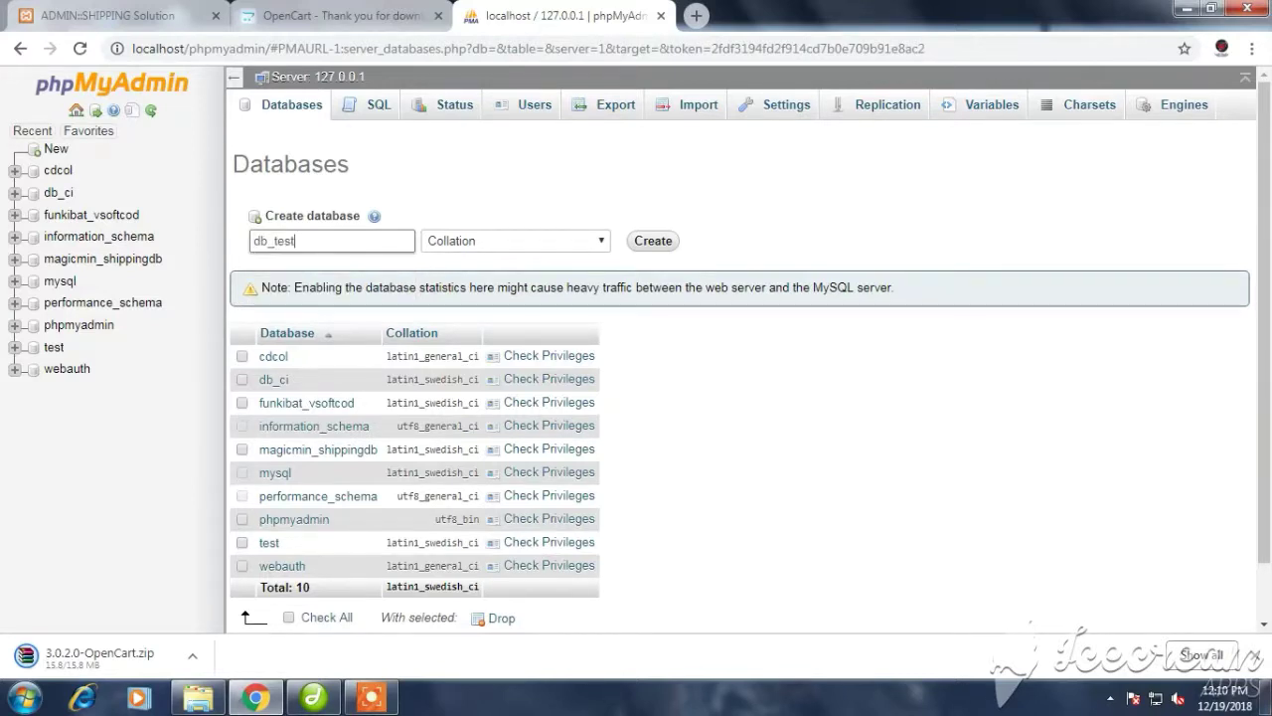
pyautogui.write('_open_cart')
pyautogui.press('Return')
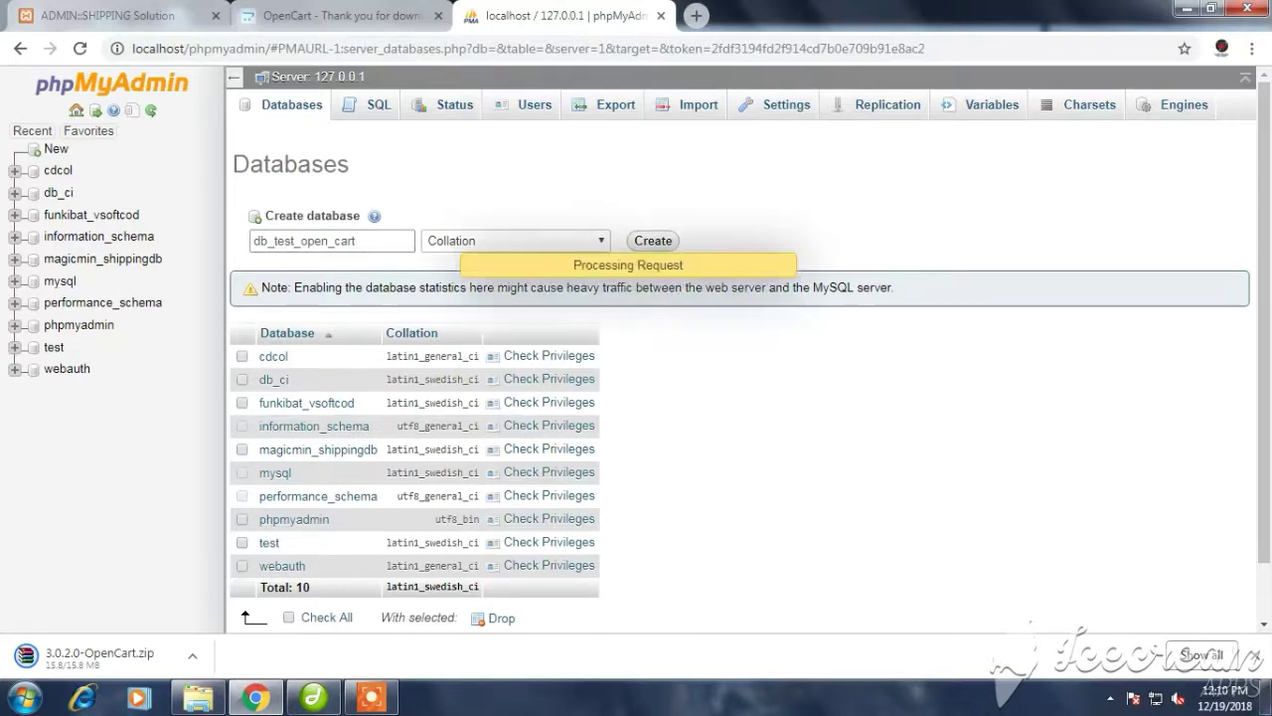
pyautogui.click(15, 193)
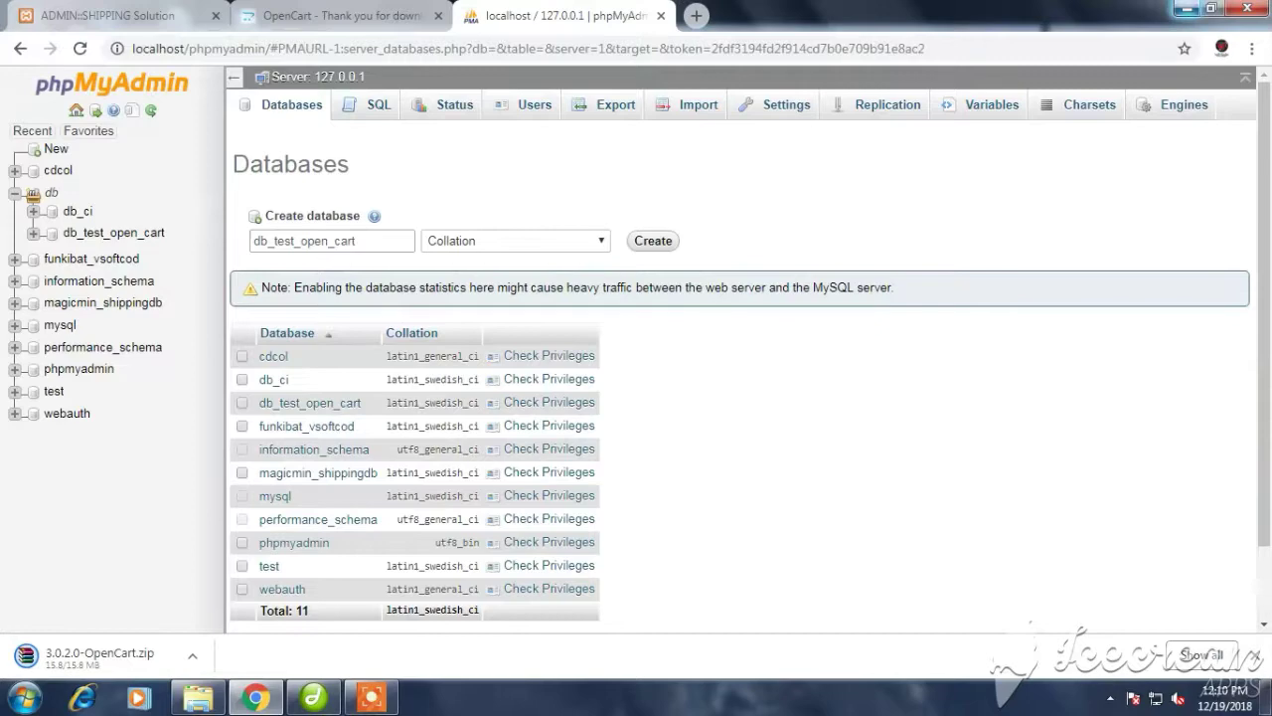
pyautogui.hotkey('ctrl', 't')
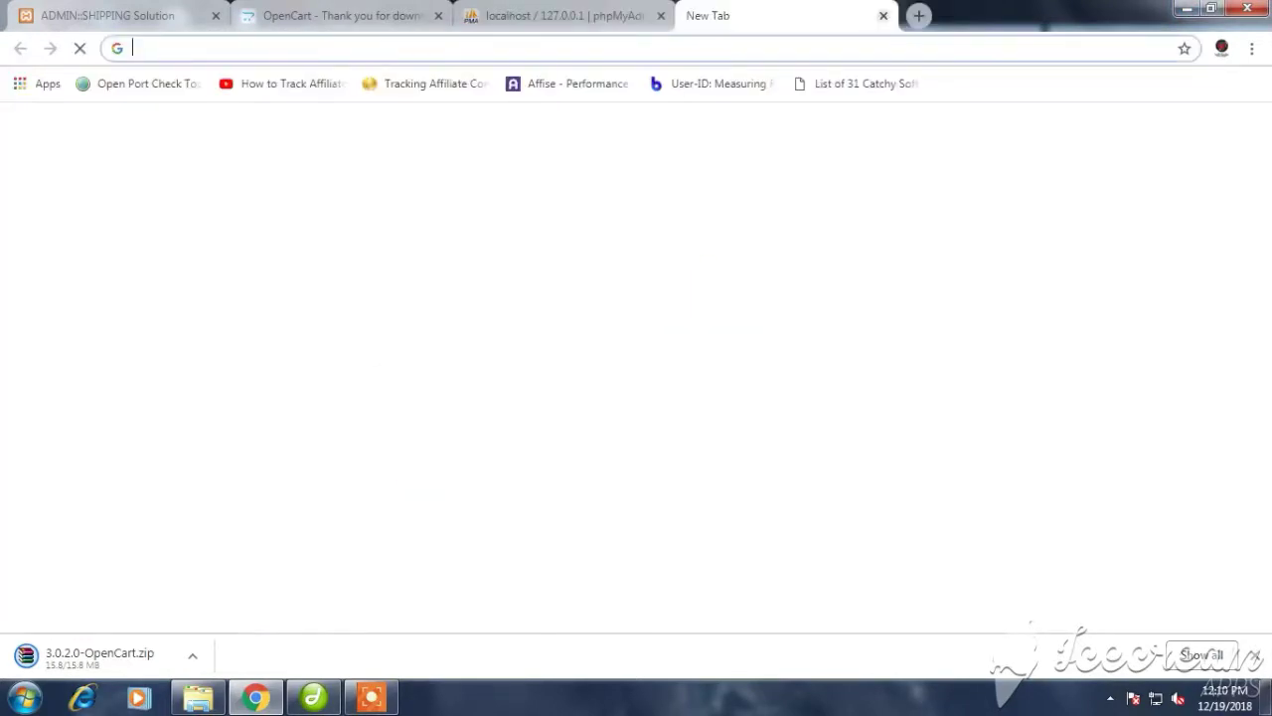
# Enter localhost/ in the address bar and copy the test_open_cart folder name from Explorer
pyautogui.write('localhost')
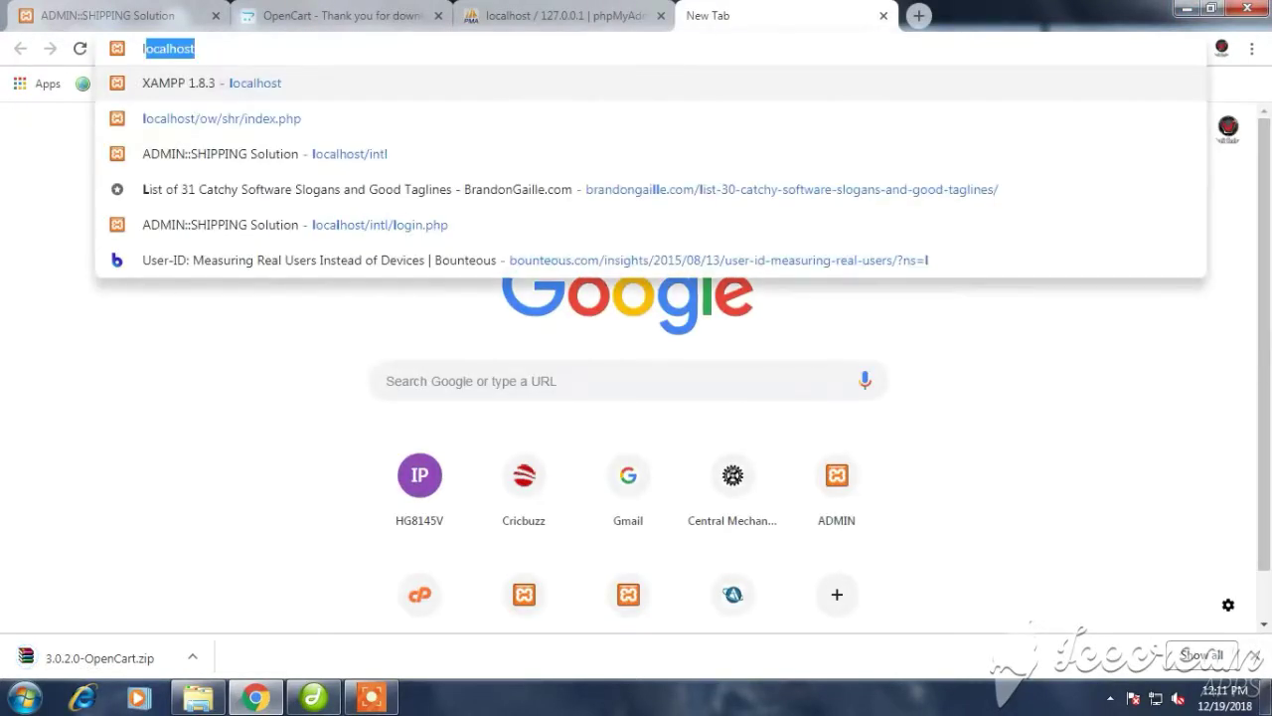
pyautogui.press('Right')
pyautogui.write('/')
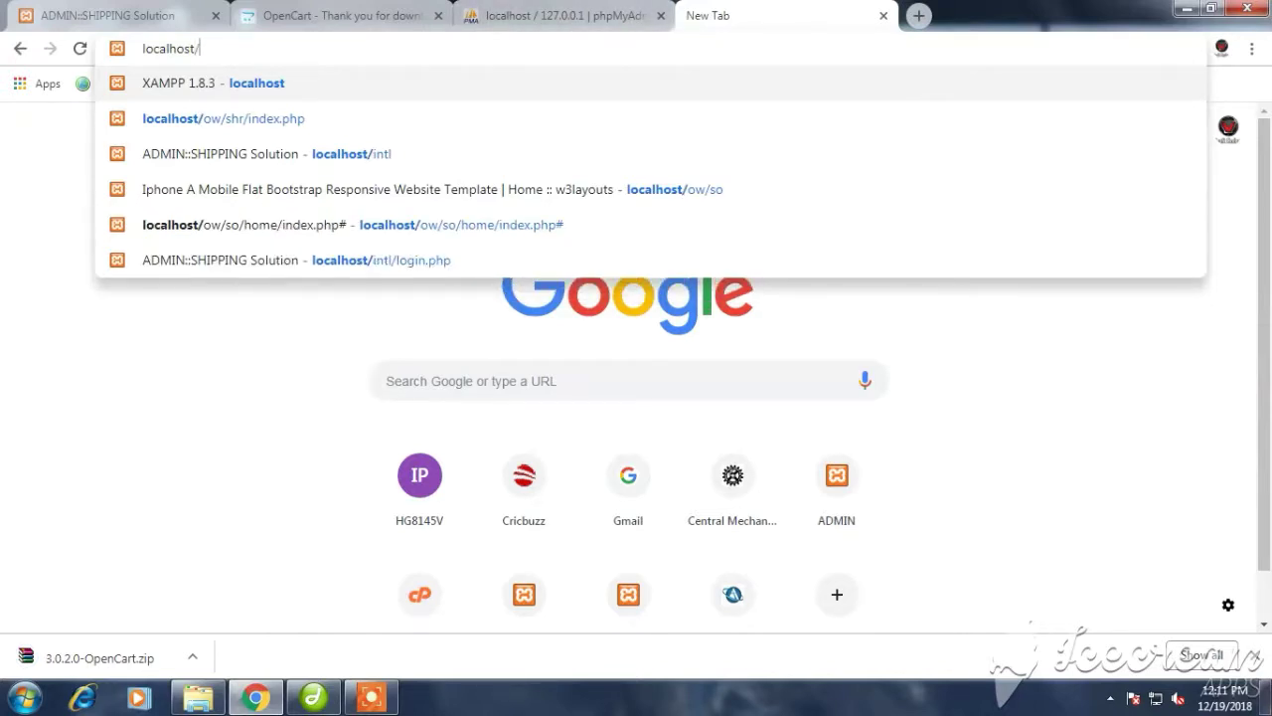
pyautogui.click(198, 698)
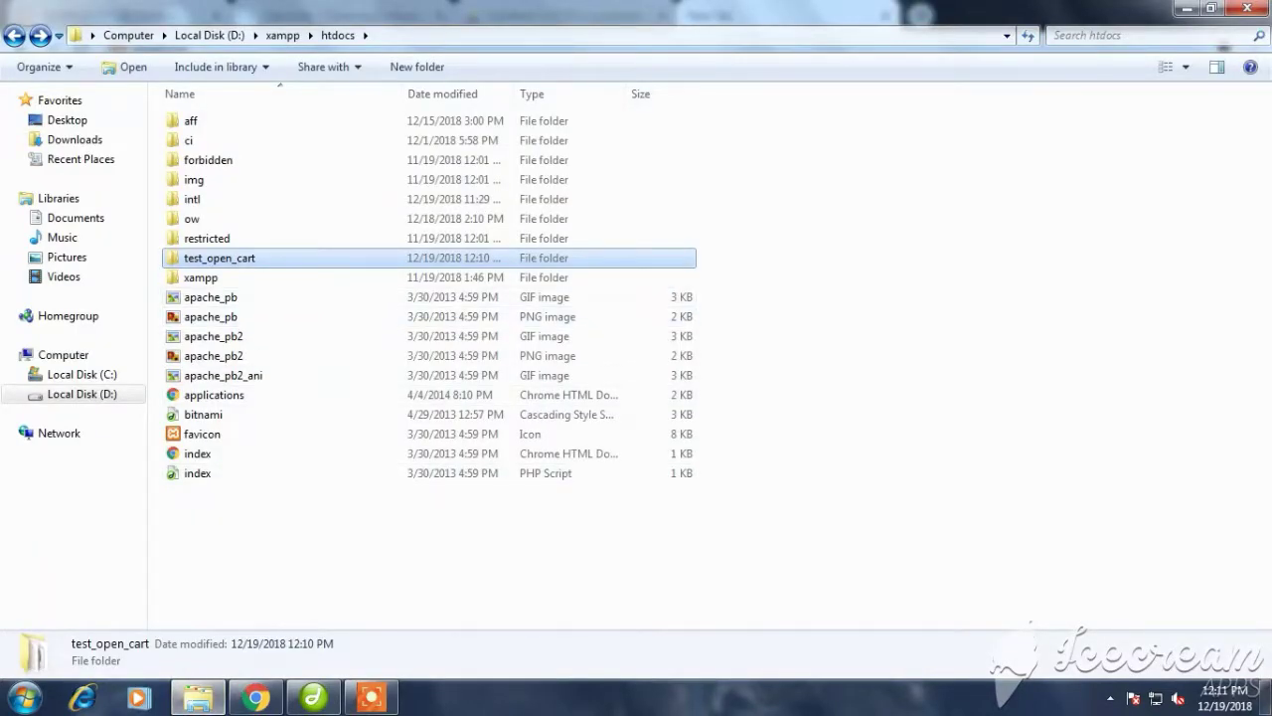
pyautogui.press('F2')
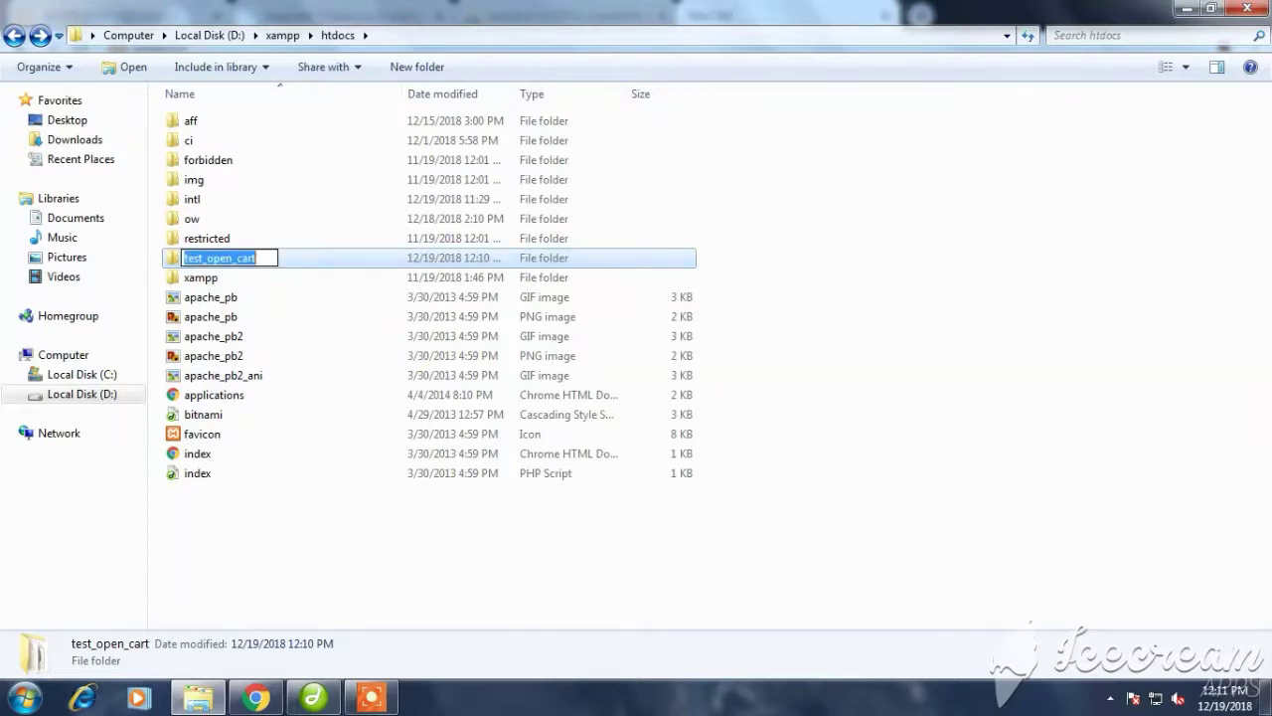
pyautogui.rightClick(239, 258)
pyautogui.click(283, 320)
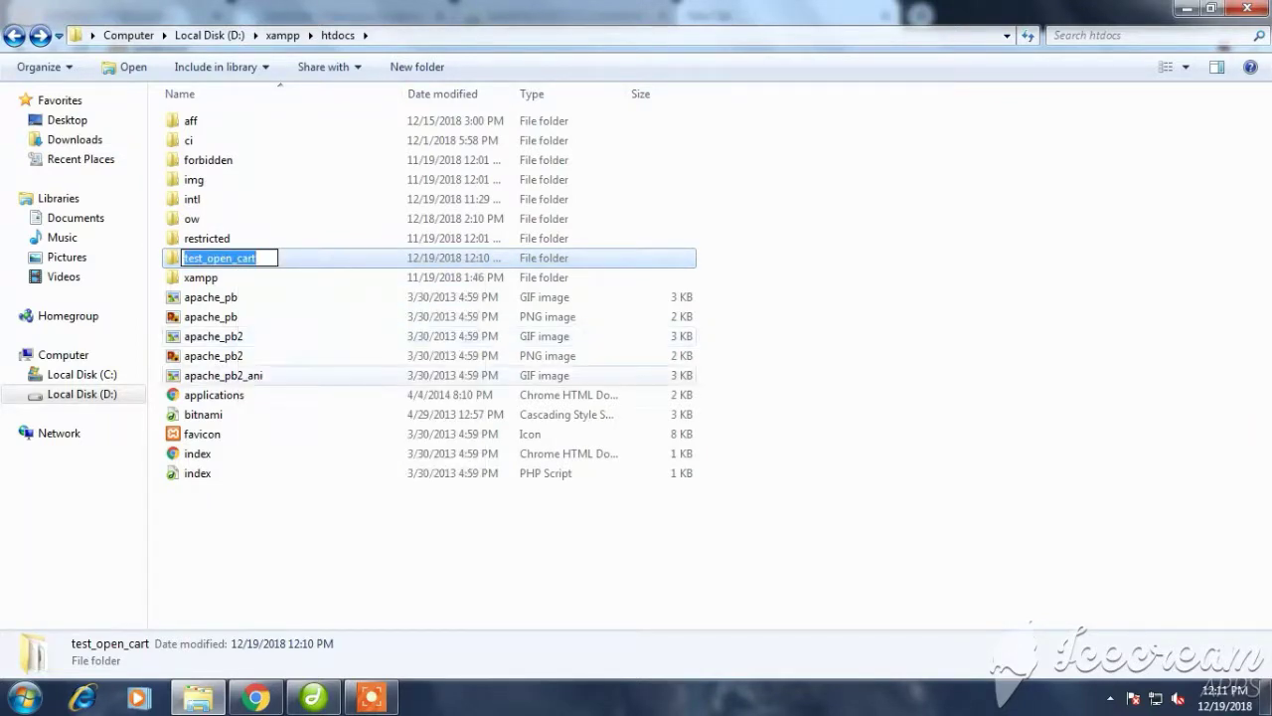
# Paste test_open_cart after localhost/ and load that address
pyautogui.click(256, 698)
pyautogui.rightClick(255, 698)
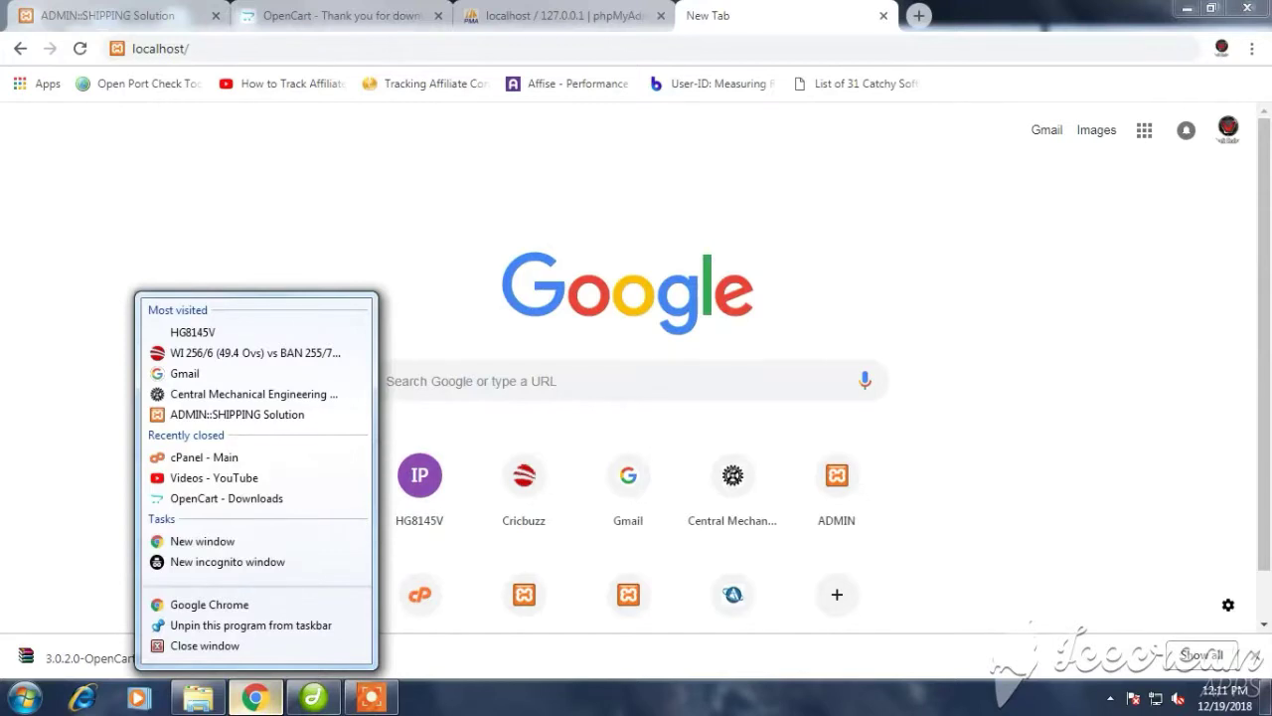
pyautogui.press('Escape')
pyautogui.rightClick(347, 49)
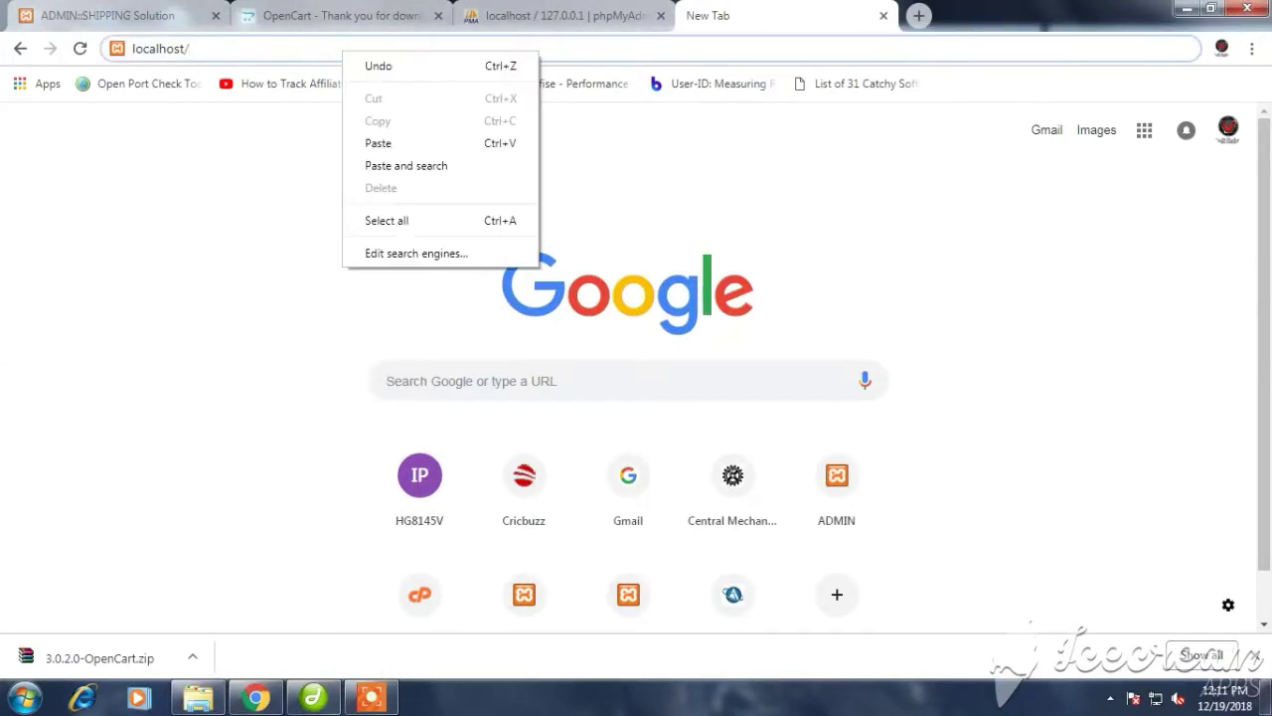
pyautogui.click(378, 142)
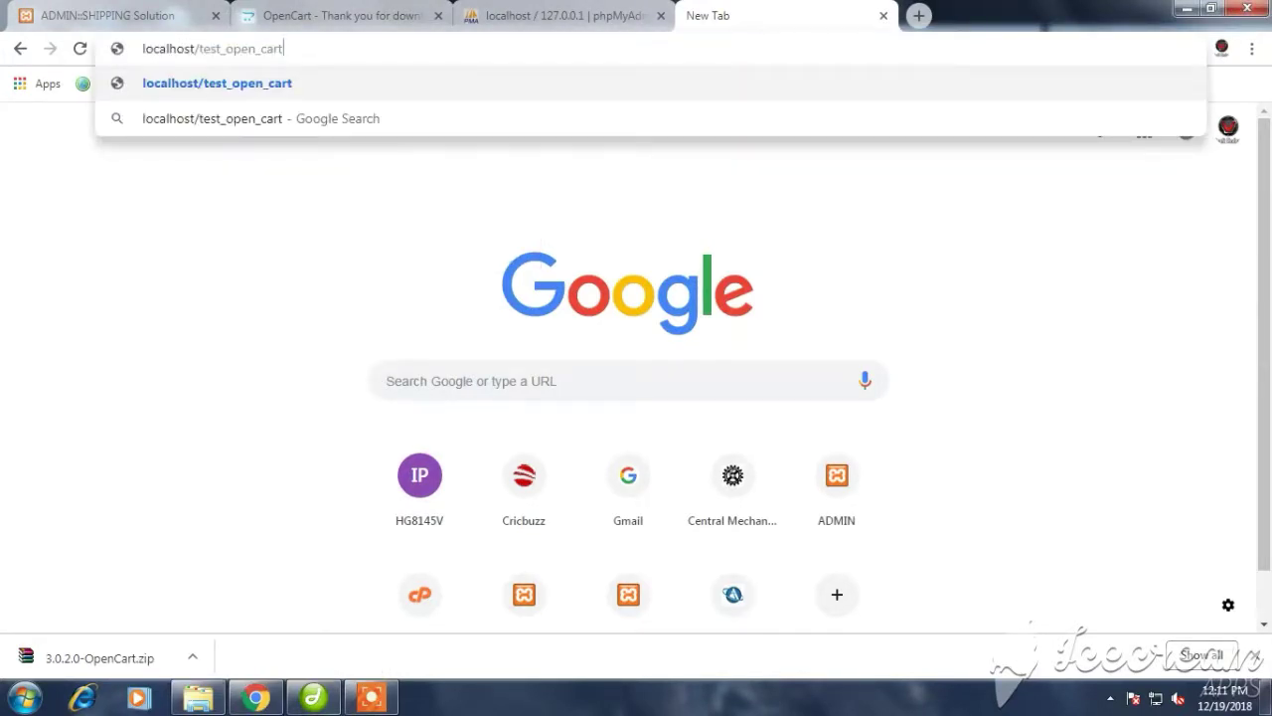
pyautogui.press('Return')
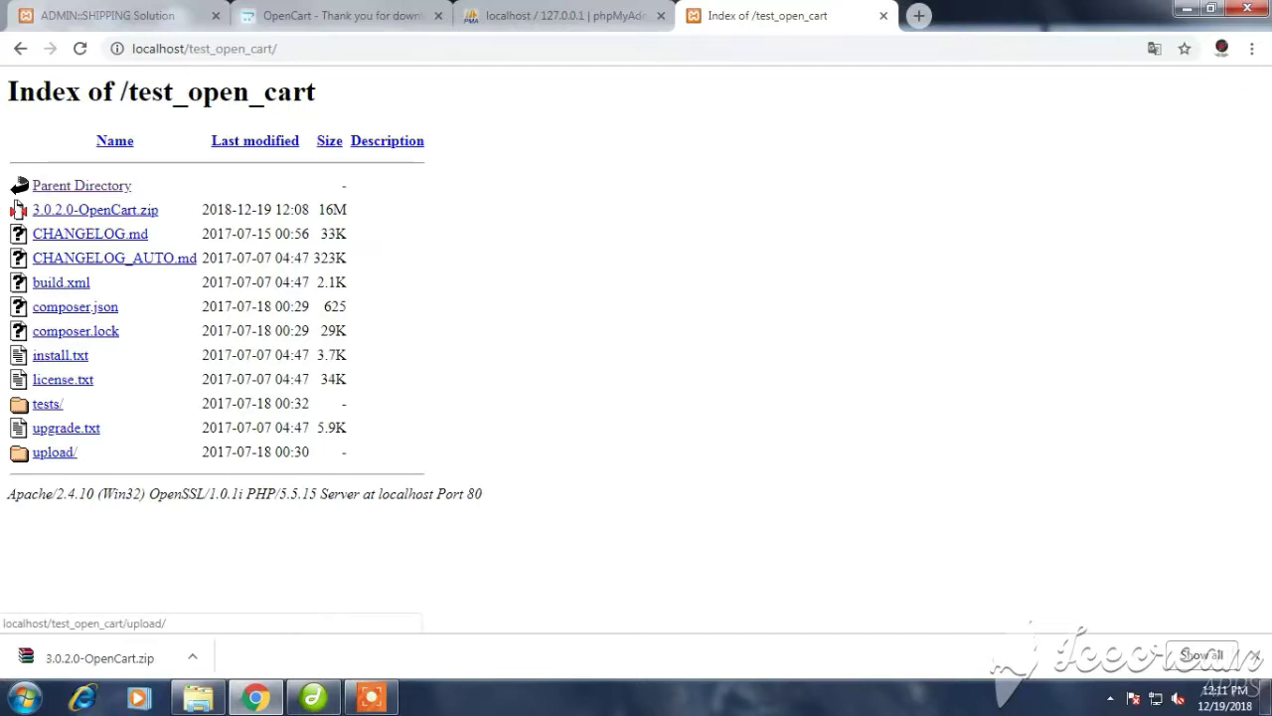
# Open upload/ to launch the OpenCart installer and accept the license
pyautogui.click(55, 452)
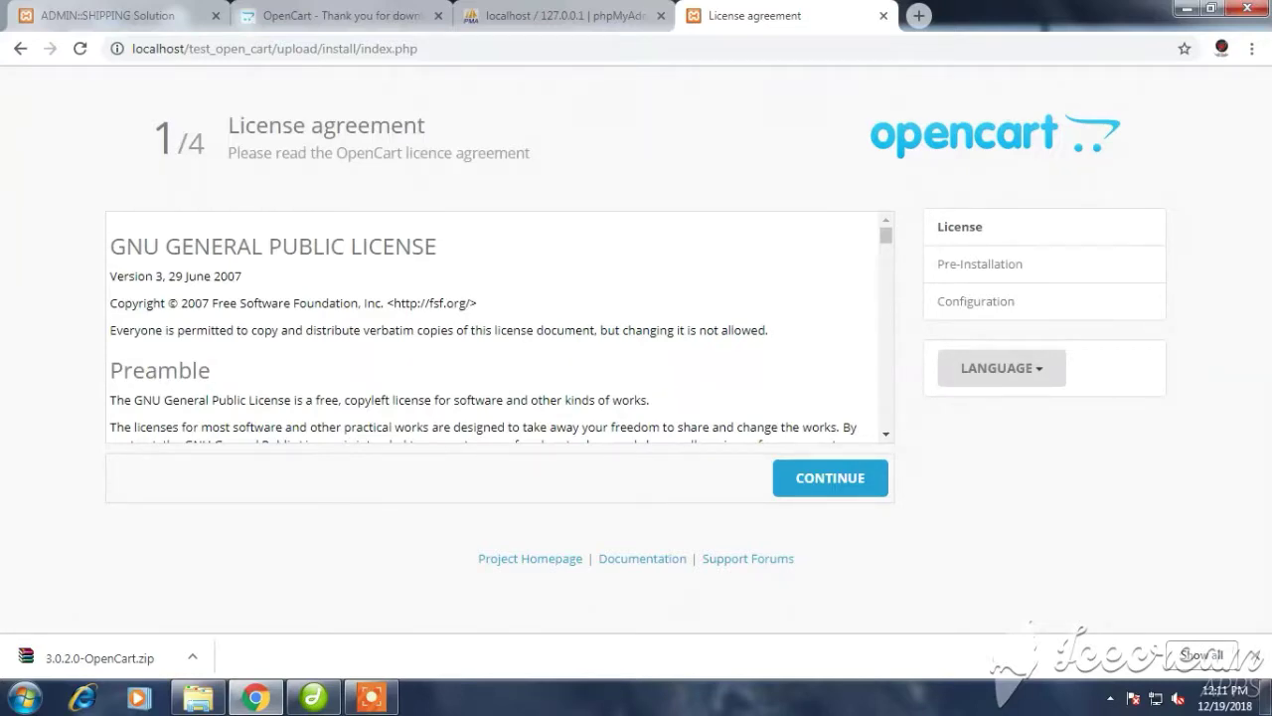
pyautogui.scroll(-10, 497, 328)
pyautogui.scroll(-8, 497, 328)
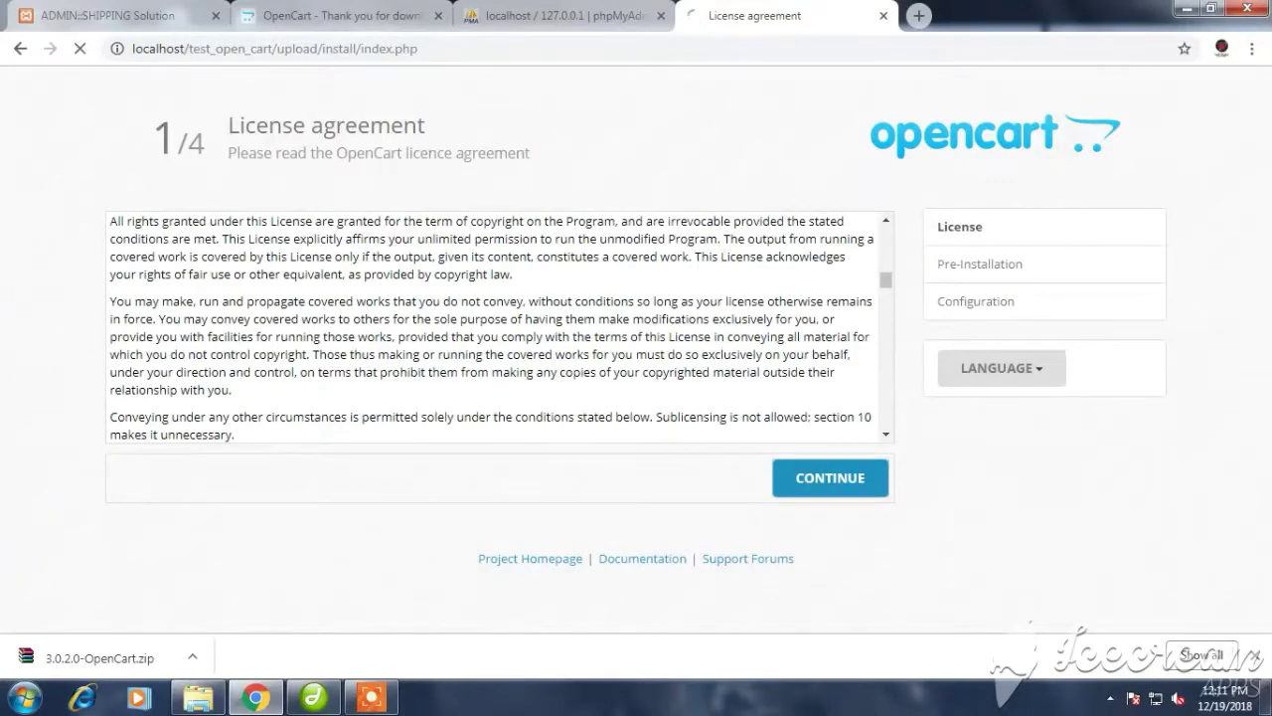
pyautogui.click(830, 477)
# Review the pre-installation file checks, going back to the license once and continuing again
pyautogui.scroll(-5, 636, 348)
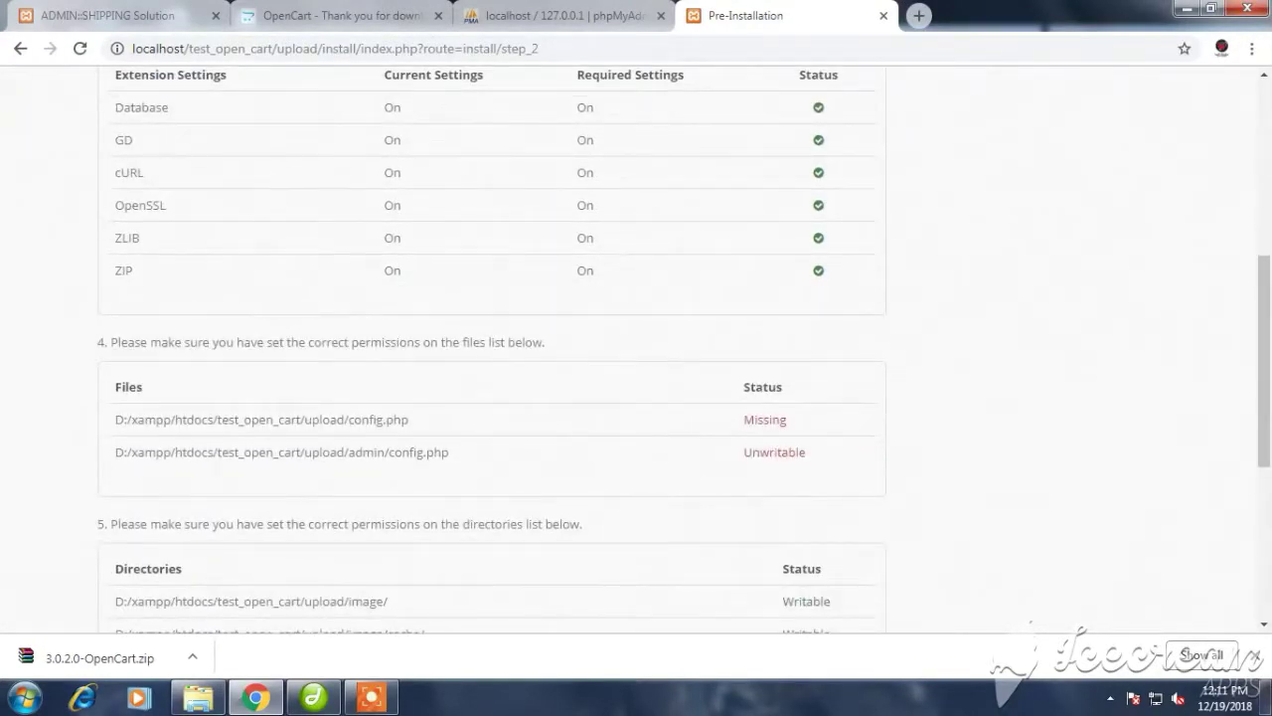
pyautogui.scroll(-1, 636, 348)
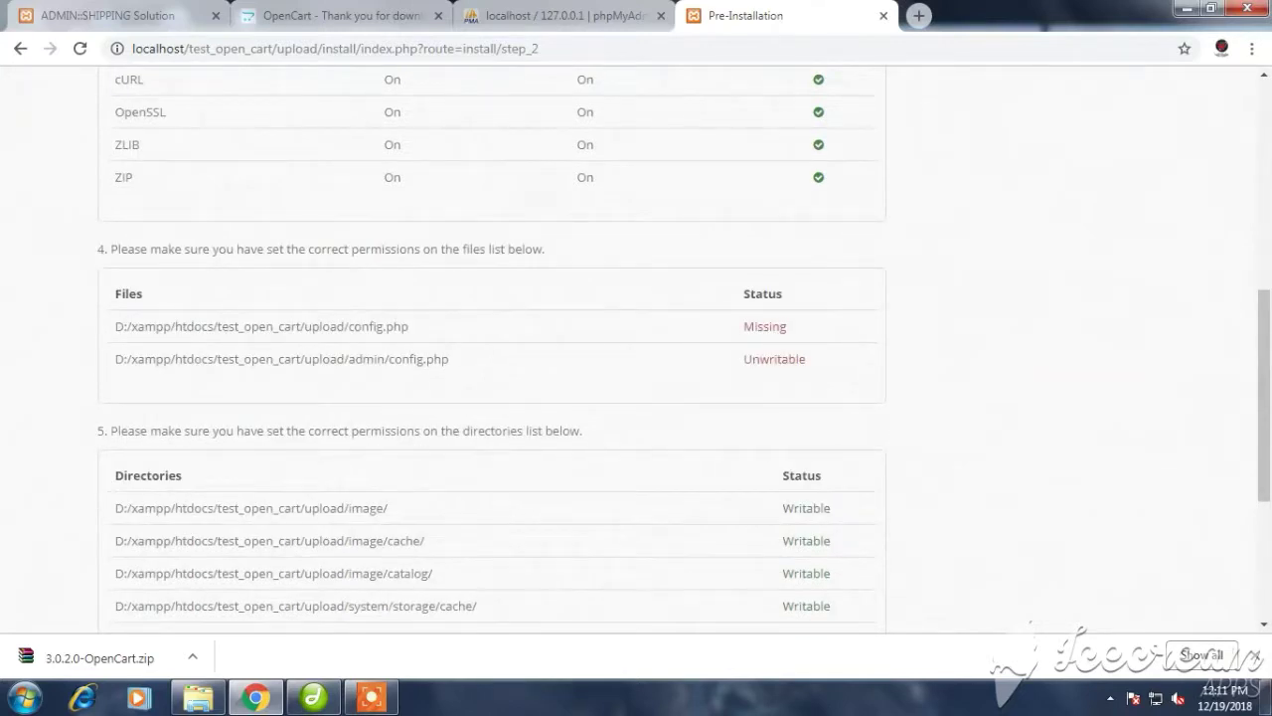
pyautogui.moveTo(348, 326); pyautogui.dragTo(407, 326)
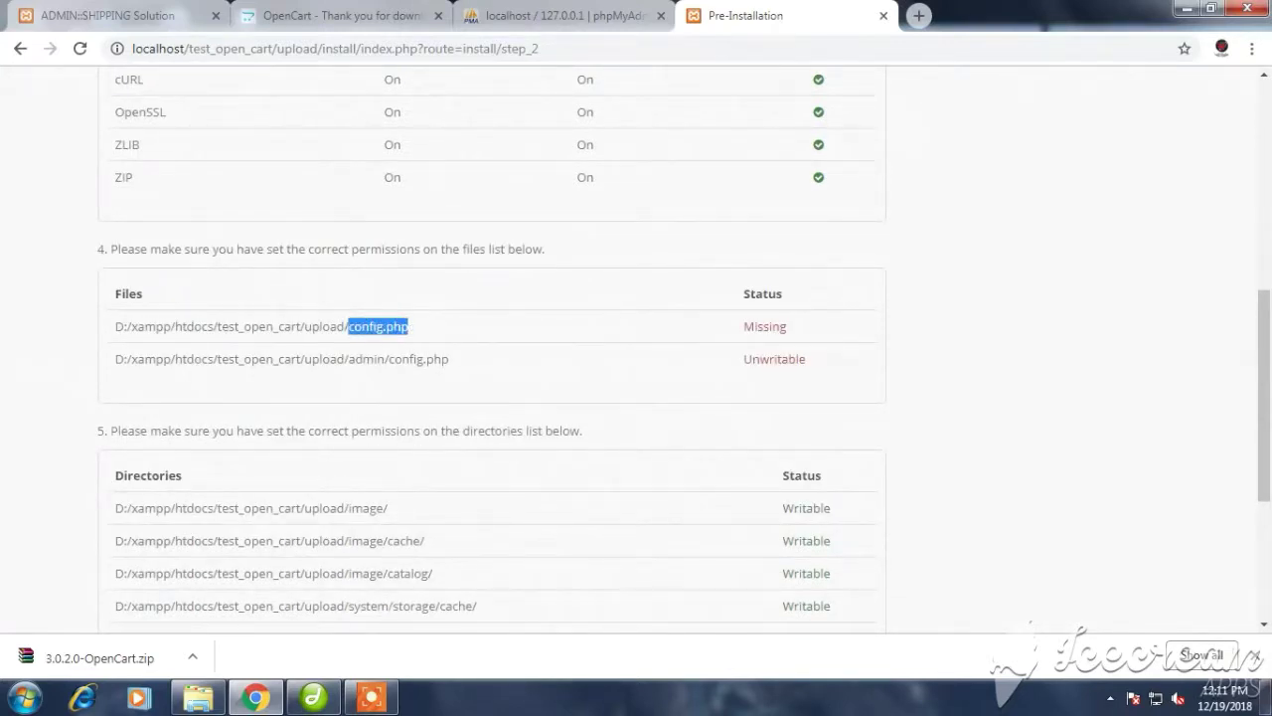
pyautogui.rightClick(746, 327)
pyautogui.click(781, 341)
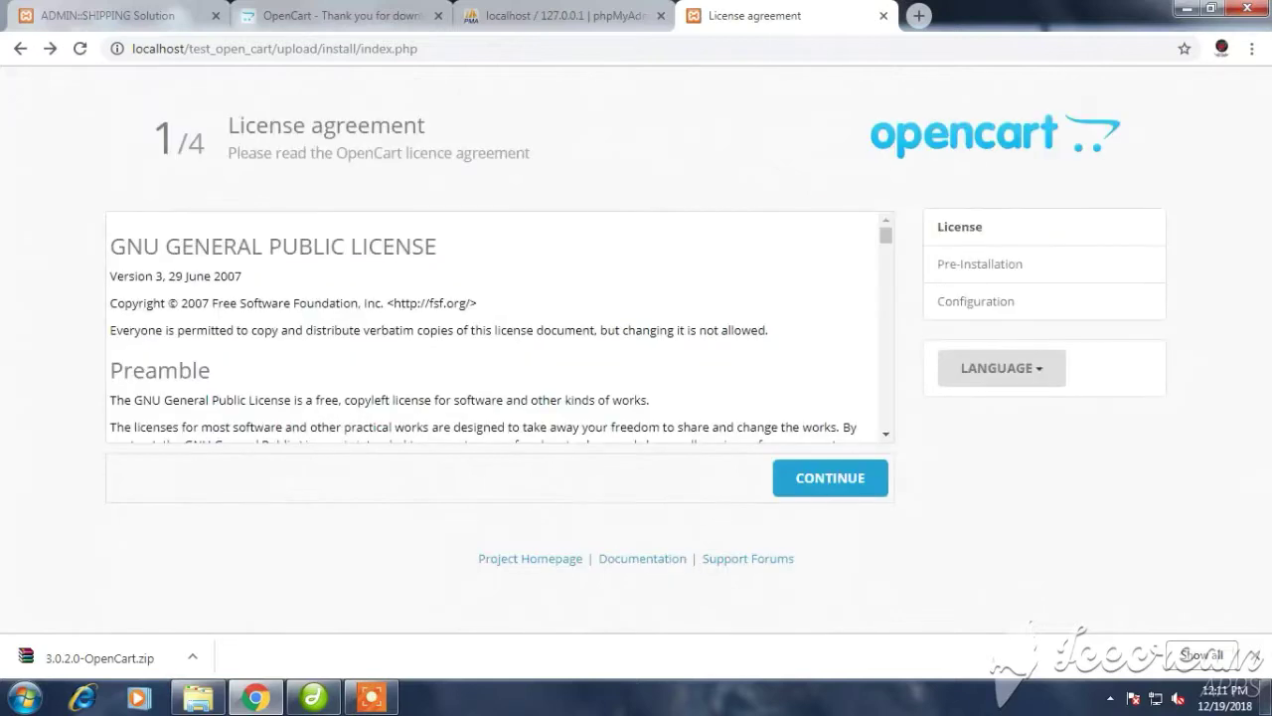
pyautogui.click(830, 477)
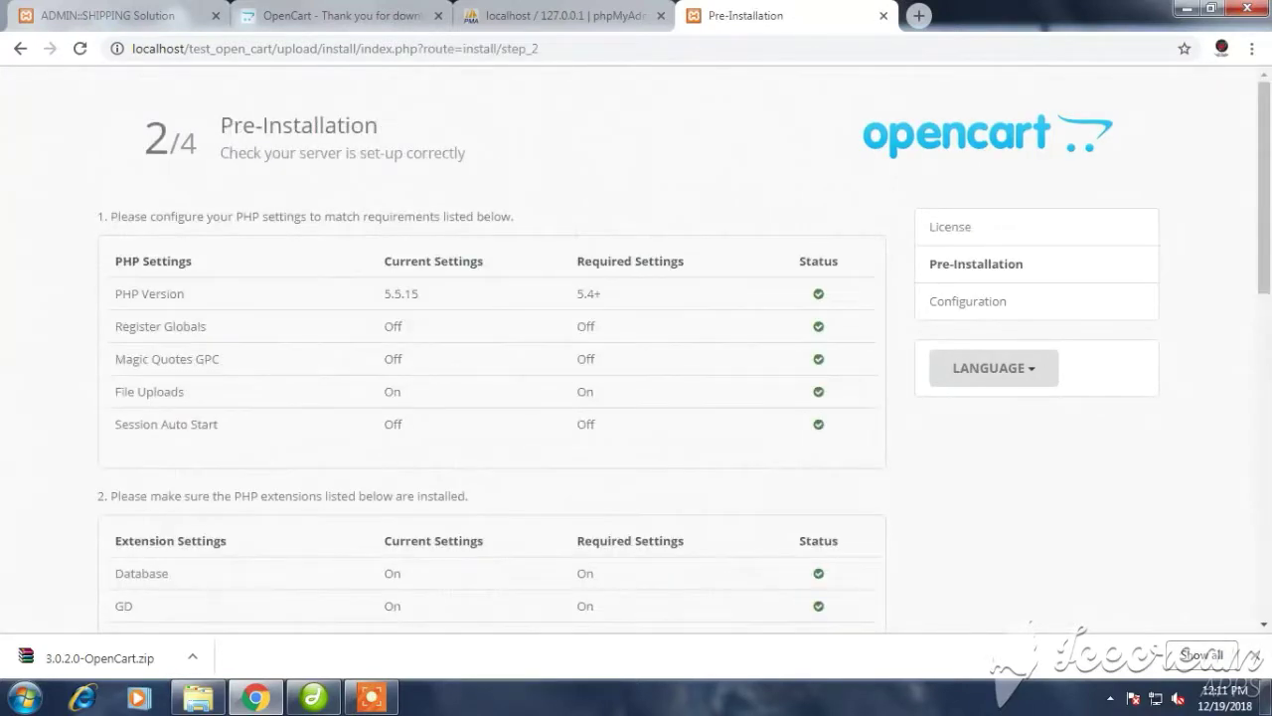
pyautogui.scroll(-3, 830, 478)
pyautogui.scroll(-2, 683, 349)
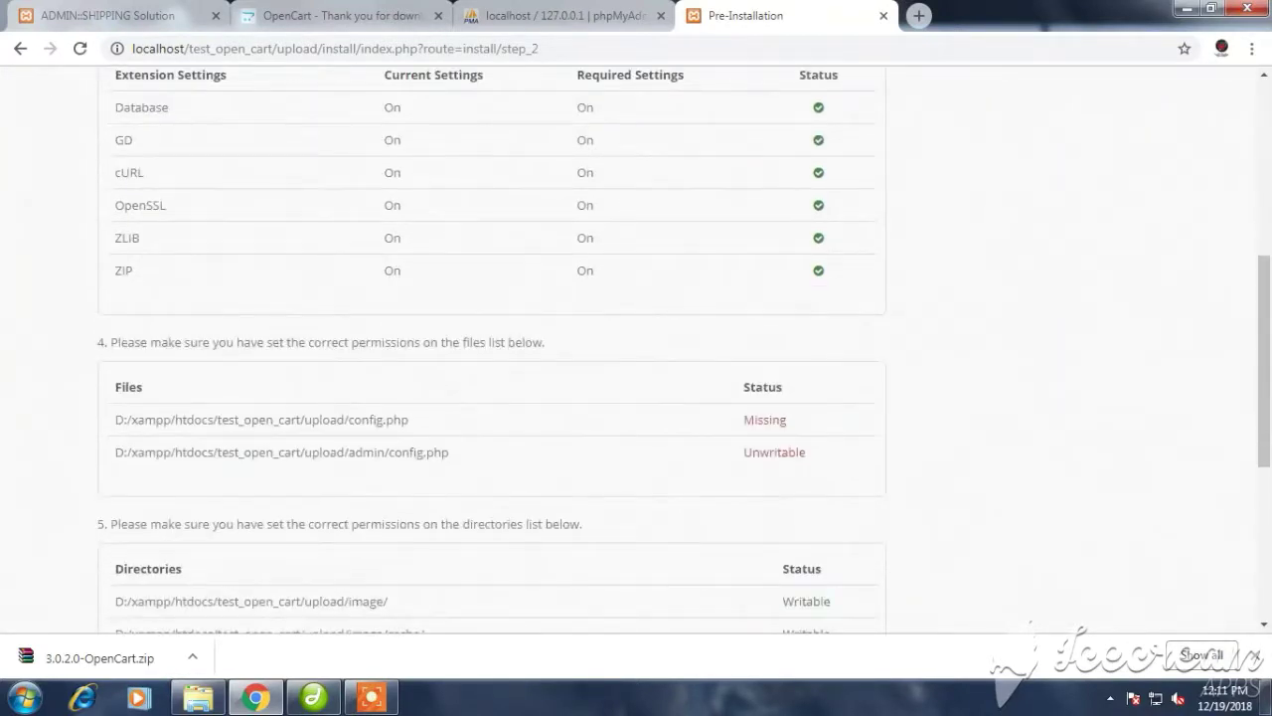
# Note config.php as Missing and admin/config.php as Unwritable, then return to the htdocs window
pyautogui.doubleClick(366, 419)
pyautogui.doubleClick(765, 420)
pyautogui.doubleClick(406, 452)
pyautogui.doubleClick(774, 453)
pyautogui.click(774, 452)
pyautogui.click(197, 698)
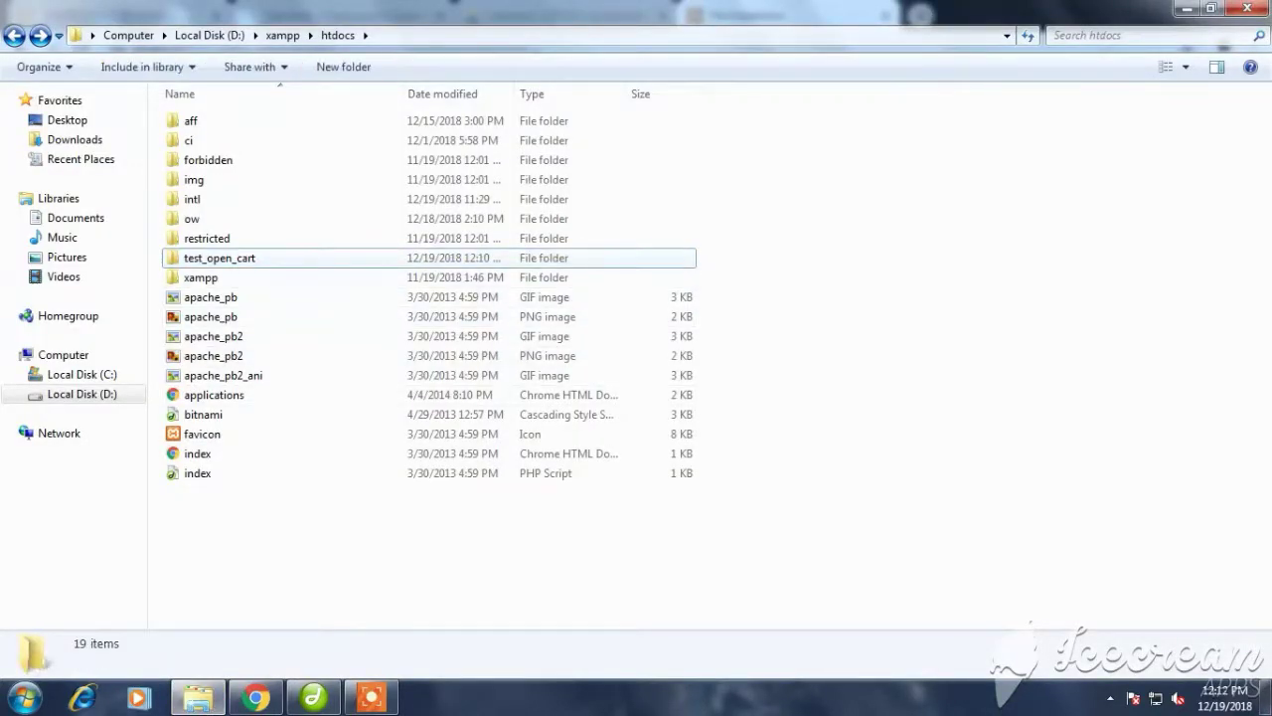
# Rename config-dist.php to config.php in the upload folder
pyautogui.press('Return')
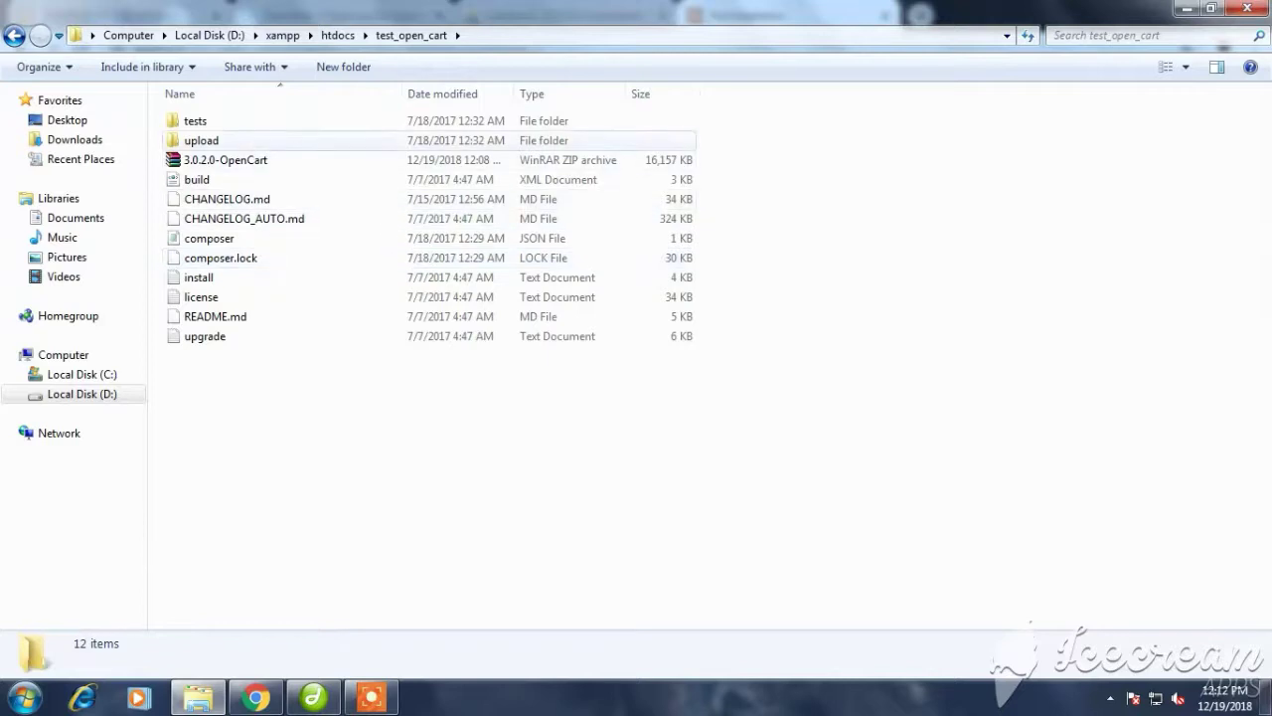
pyautogui.doubleClick(201, 140)
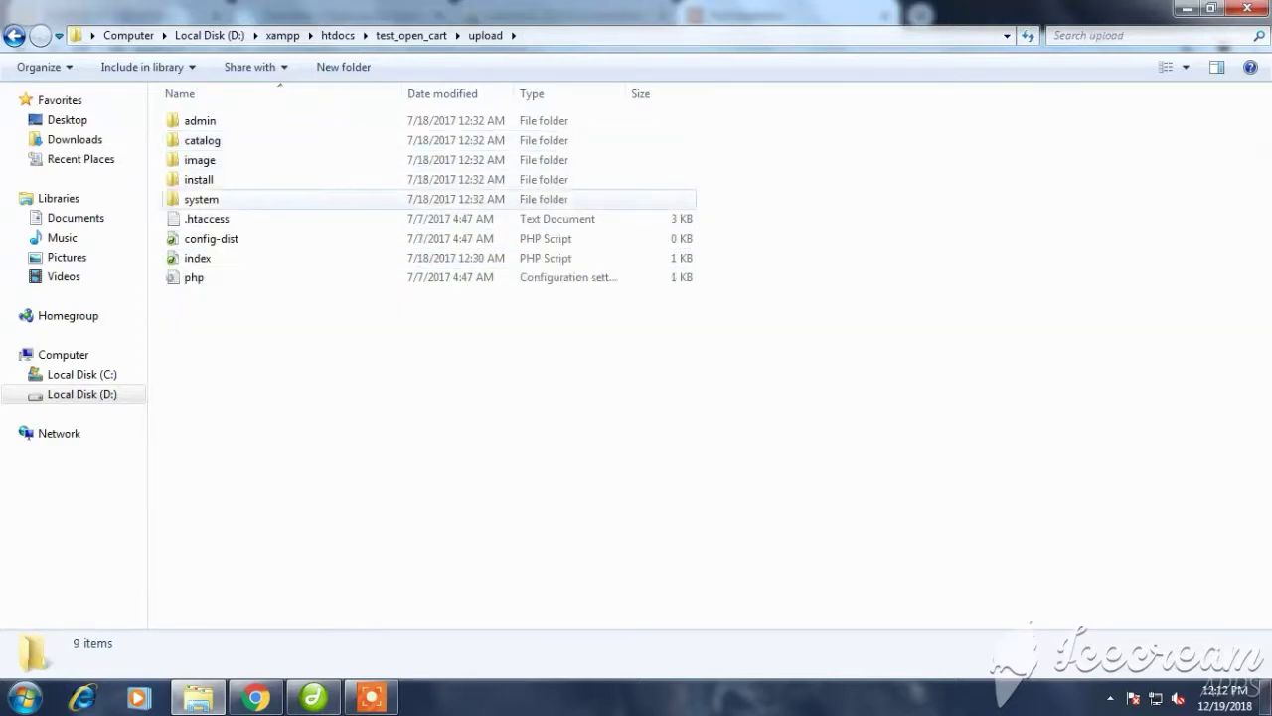
pyautogui.click(211, 238)
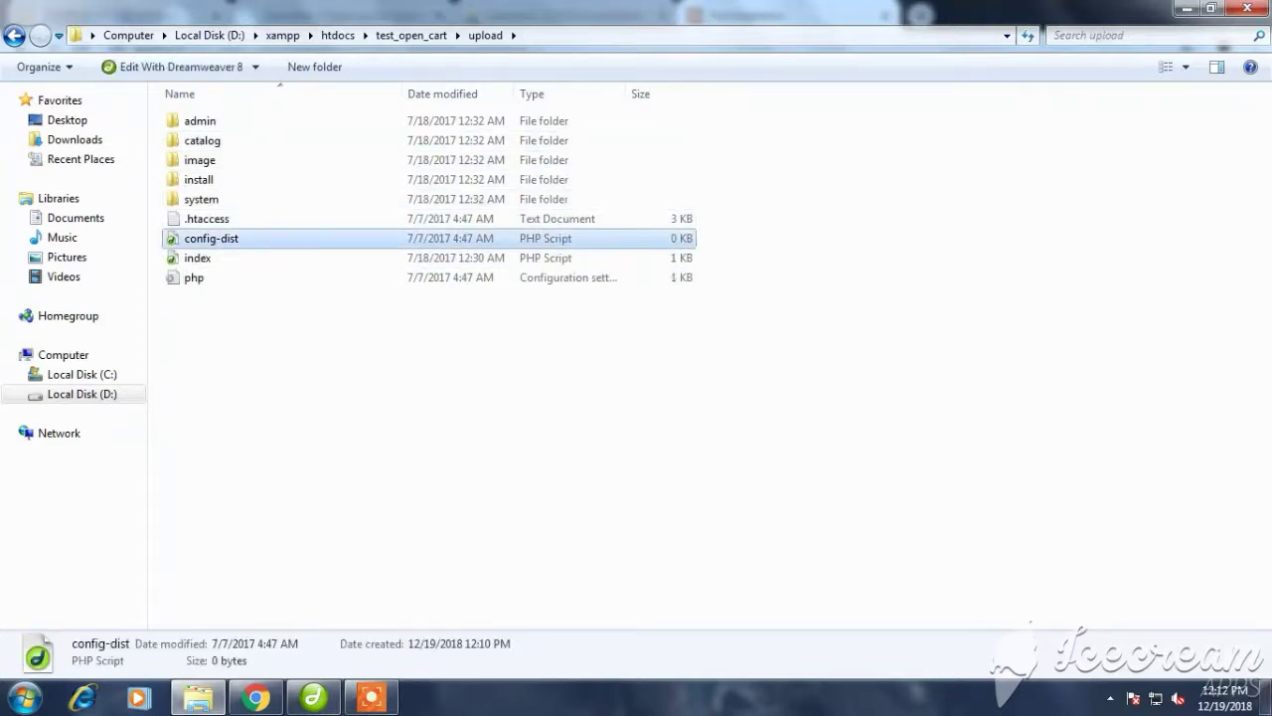
pyautogui.press('F2')
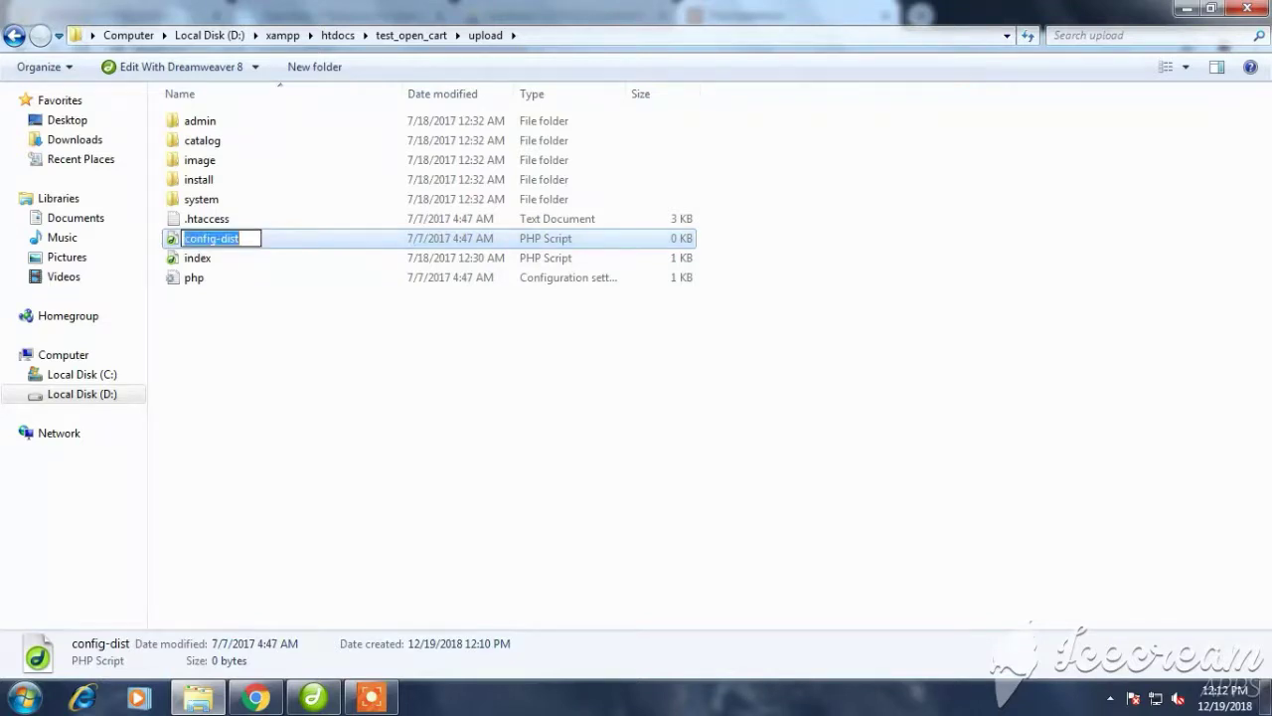
pyautogui.click(239, 239)
pyautogui.press('BackSpace')
pyautogui.press('BackSpace')
pyautogui.press('BackSpace')
pyautogui.press('BackSpace')
pyautogui.press('BackSpace')
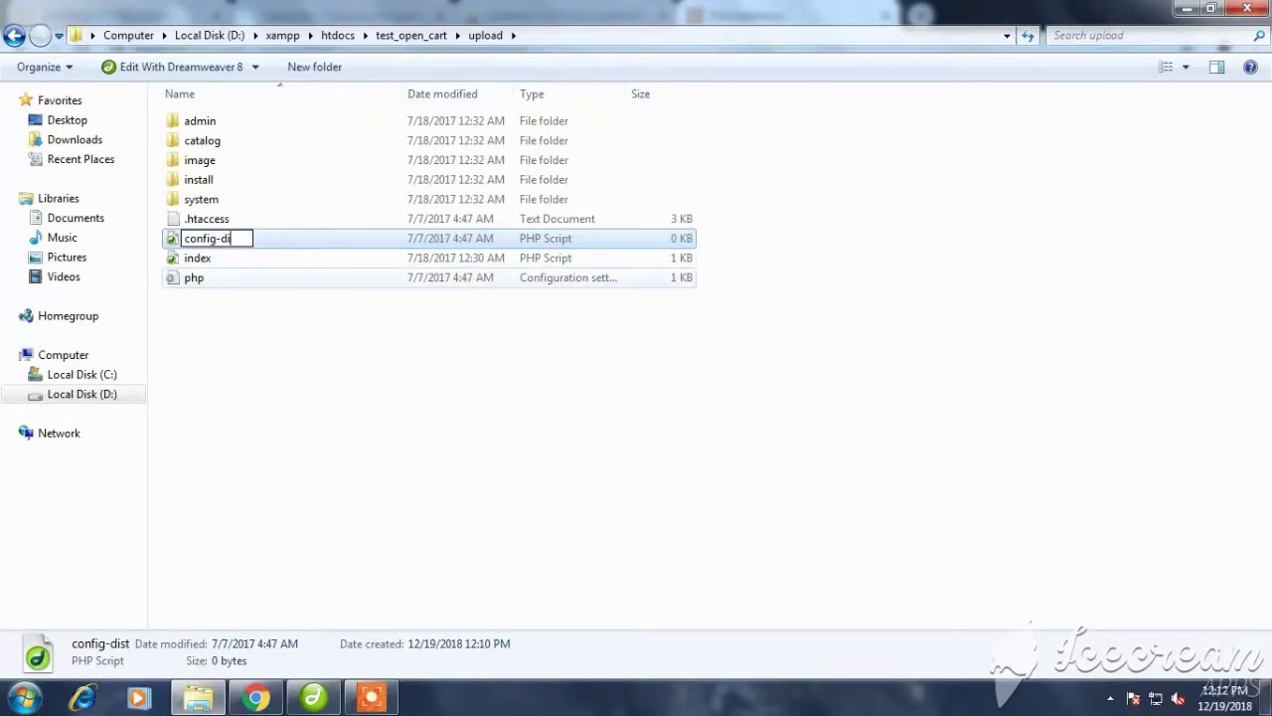
pyautogui.click(556, 348)
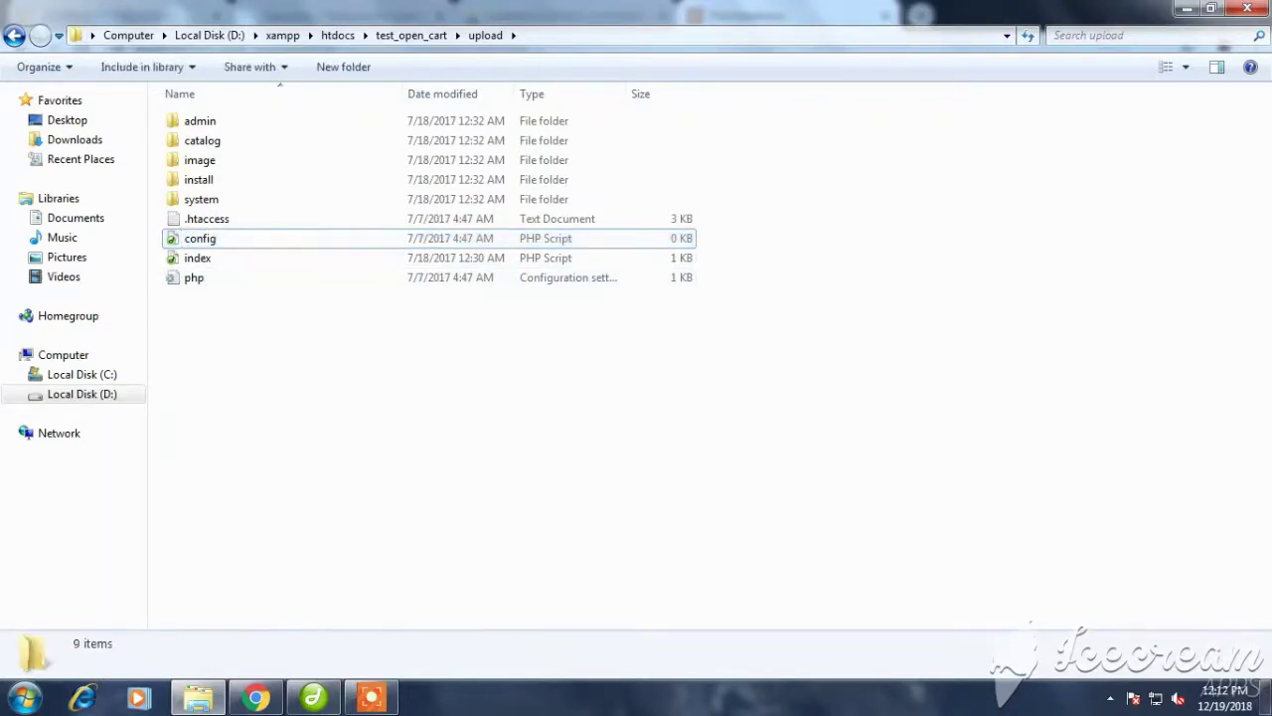
# Rename upload/admin/config-dist.php to config.php and return to the installer in Chrome
pyautogui.doubleClick(200, 121)
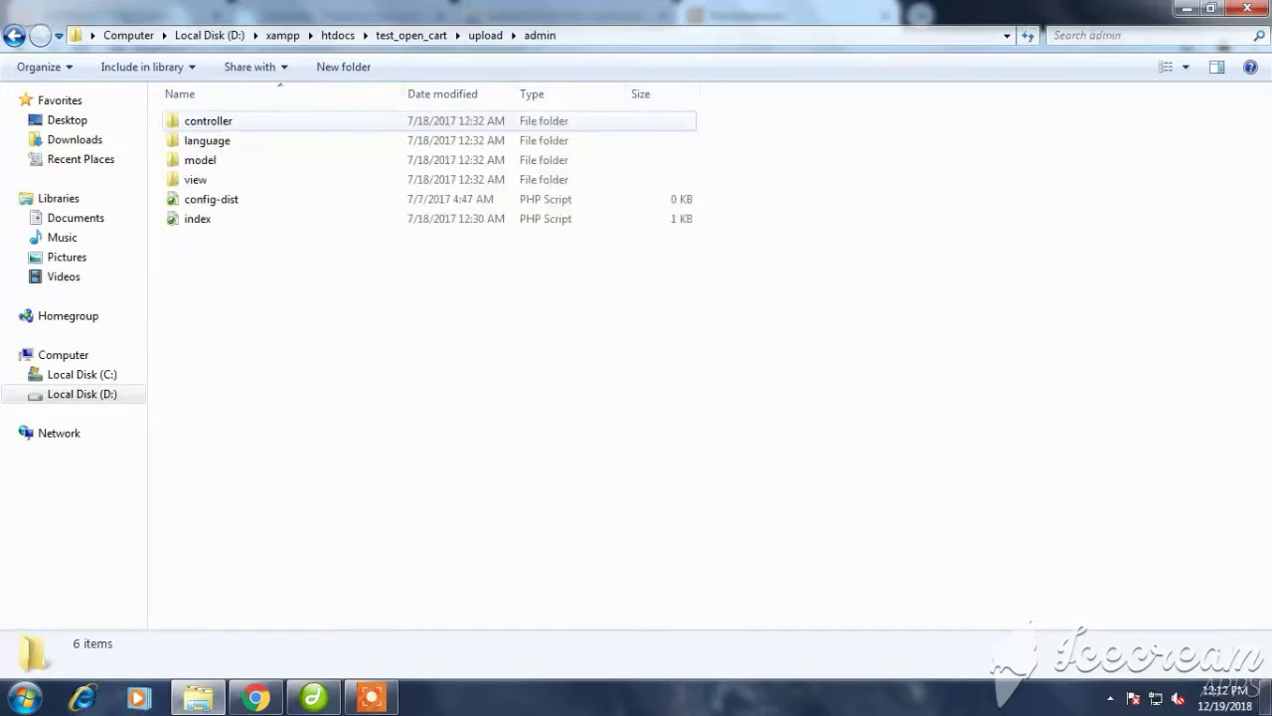
pyautogui.click(210, 198)
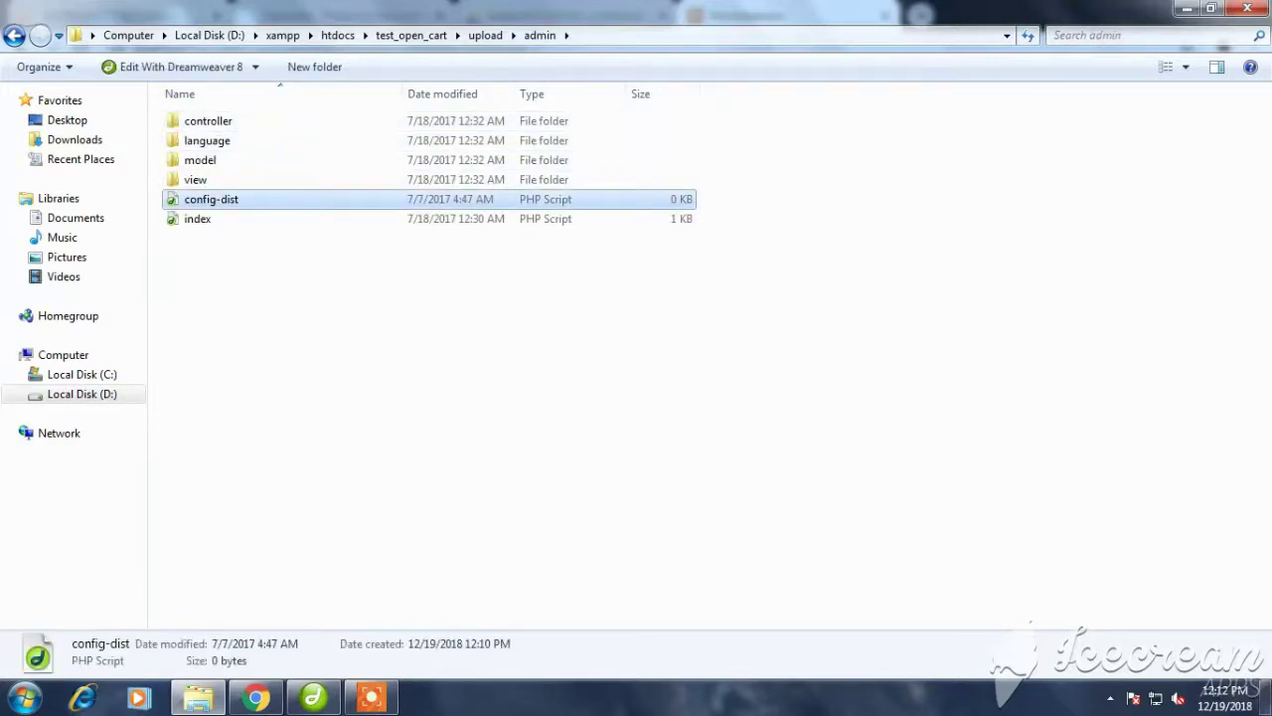
pyautogui.press('F2')
pyautogui.press('End')
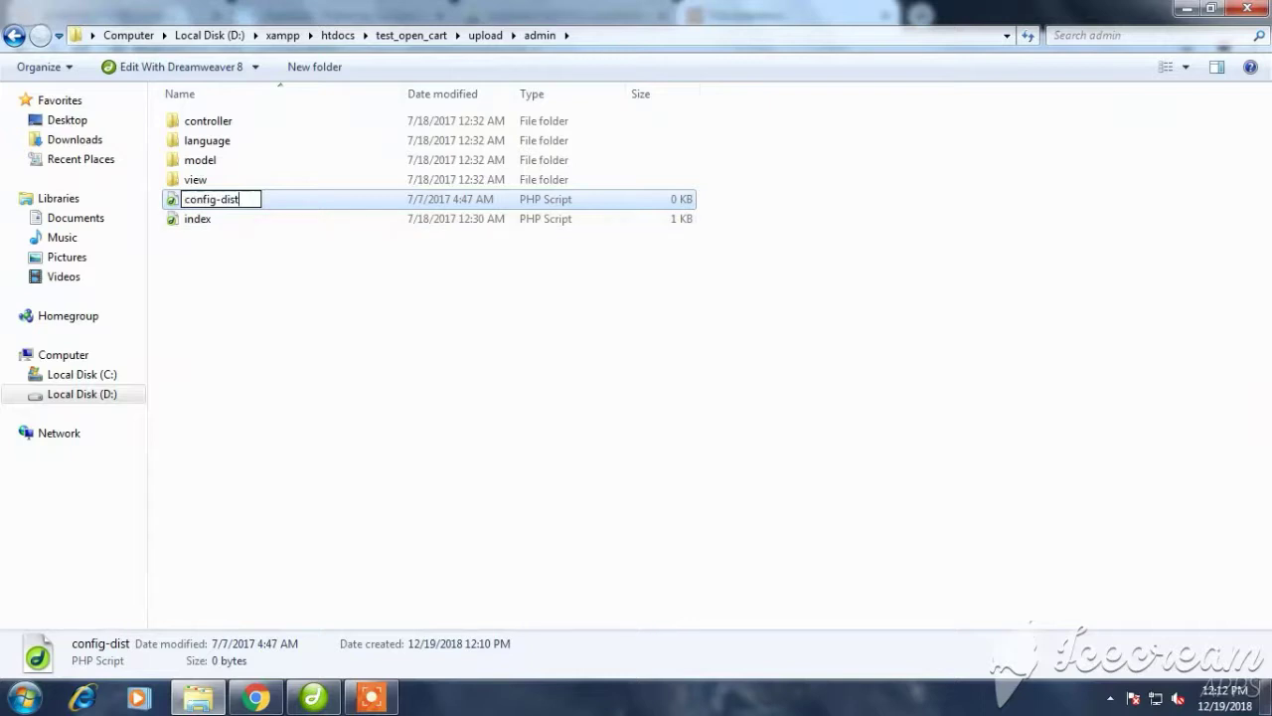
pyautogui.press('BackSpace')
pyautogui.press('BackSpace')
pyautogui.press('BackSpace')
pyautogui.press('BackSpace')
pyautogui.press('BackSpace')
pyautogui.press('Return')
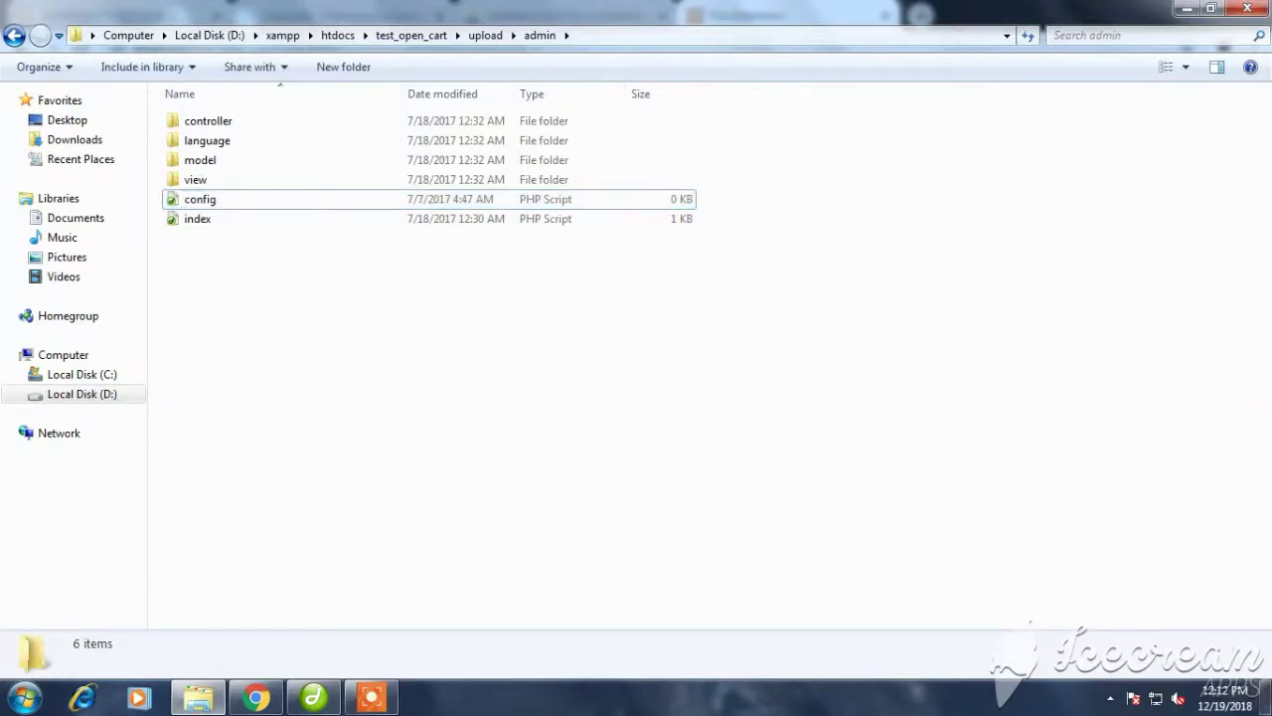
pyautogui.click(257, 697)
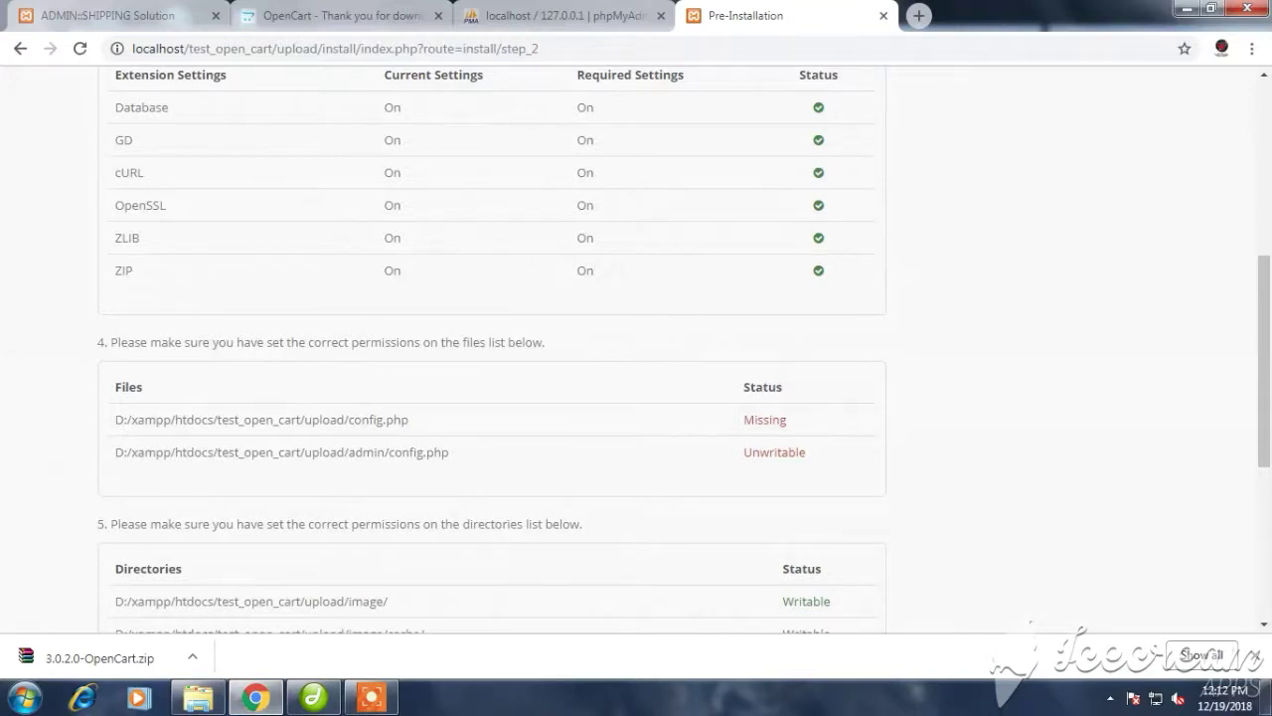
# Rerun the pre-installation check so both config.php files show as Writable
pyautogui.press('F5')
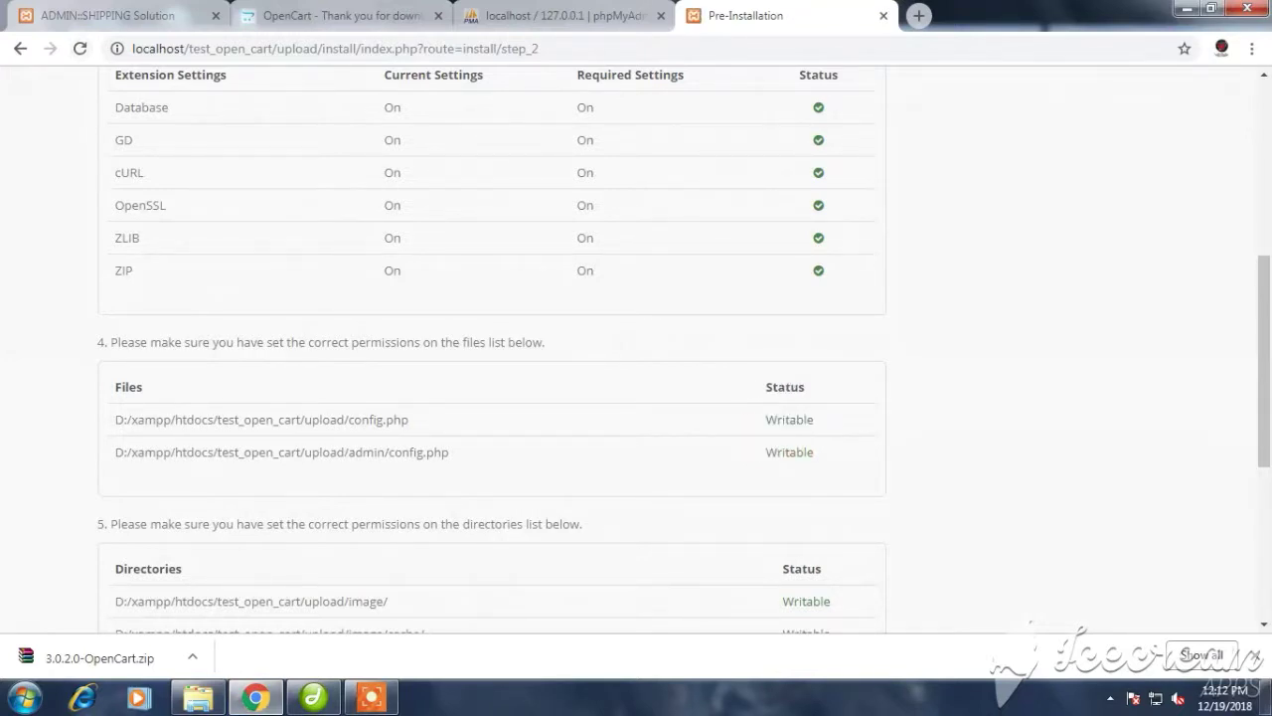
pyautogui.moveTo(777, 420); pyautogui.dragTo(813, 420)
pyautogui.scroll(-3, 636, 348)
# Go back to the license, then continue through Pre-Installation to the step 3 Configuration form
pyautogui.click(772, 171)
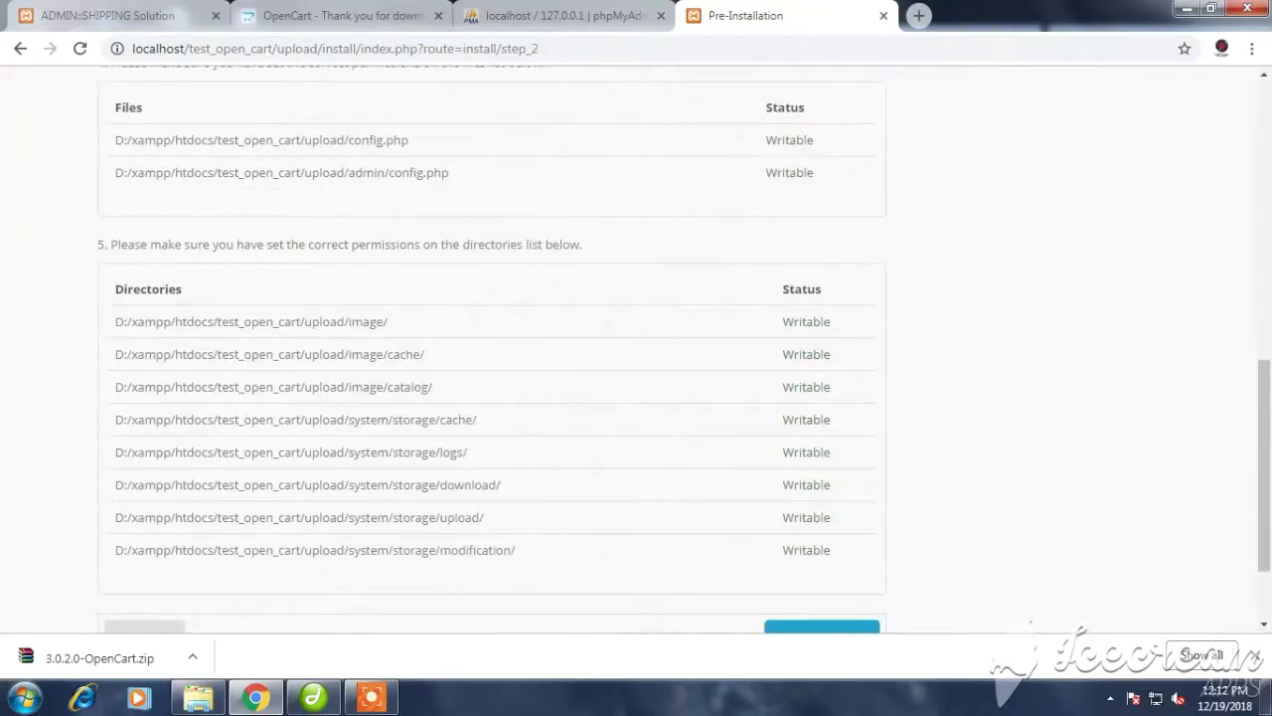
pyautogui.rightClick(772, 171)
pyautogui.click(806, 185)
pyautogui.click(829, 477)
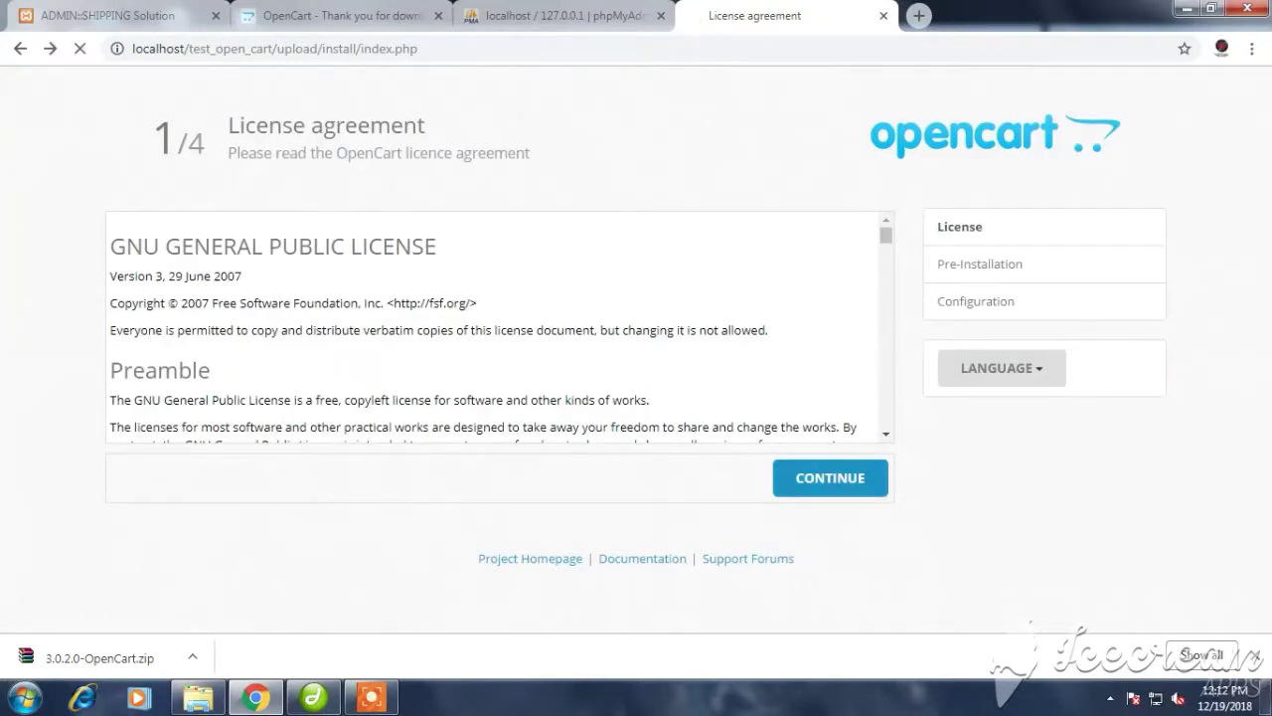
pyautogui.scroll(-2, 830, 478)
pyautogui.scroll(-2, 636, 348)
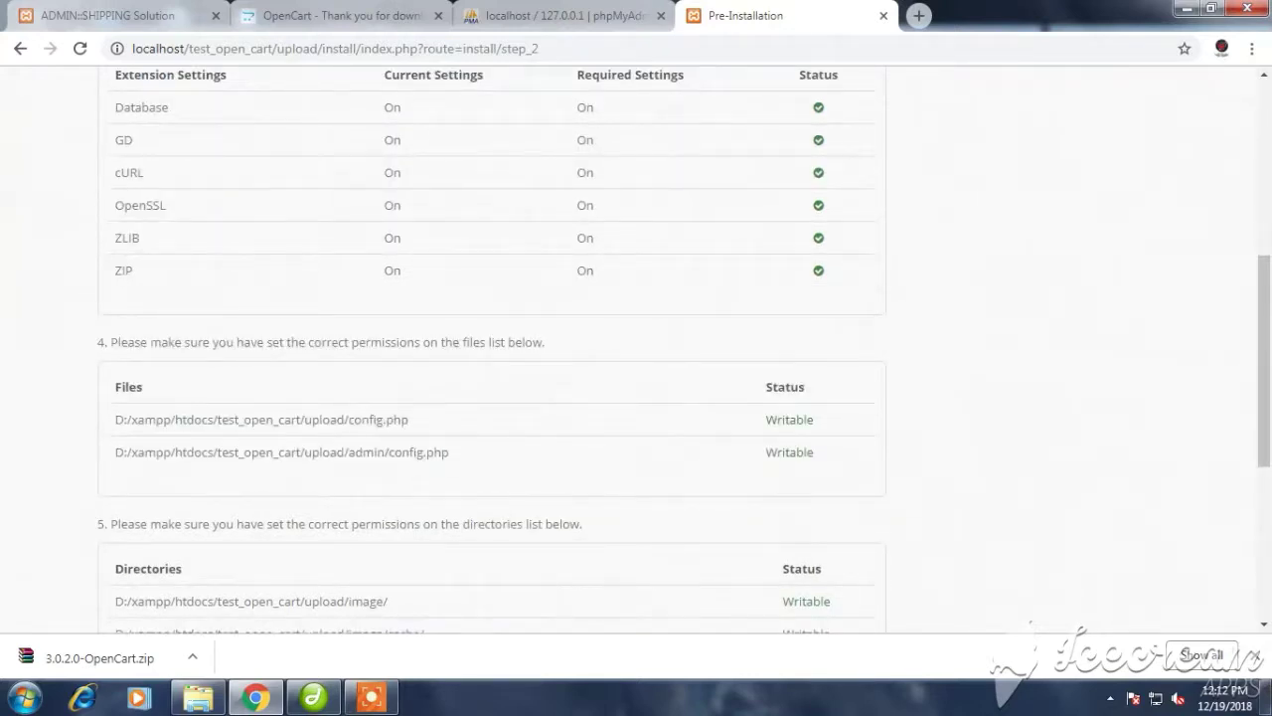
pyautogui.scroll(-4, 637, 348)
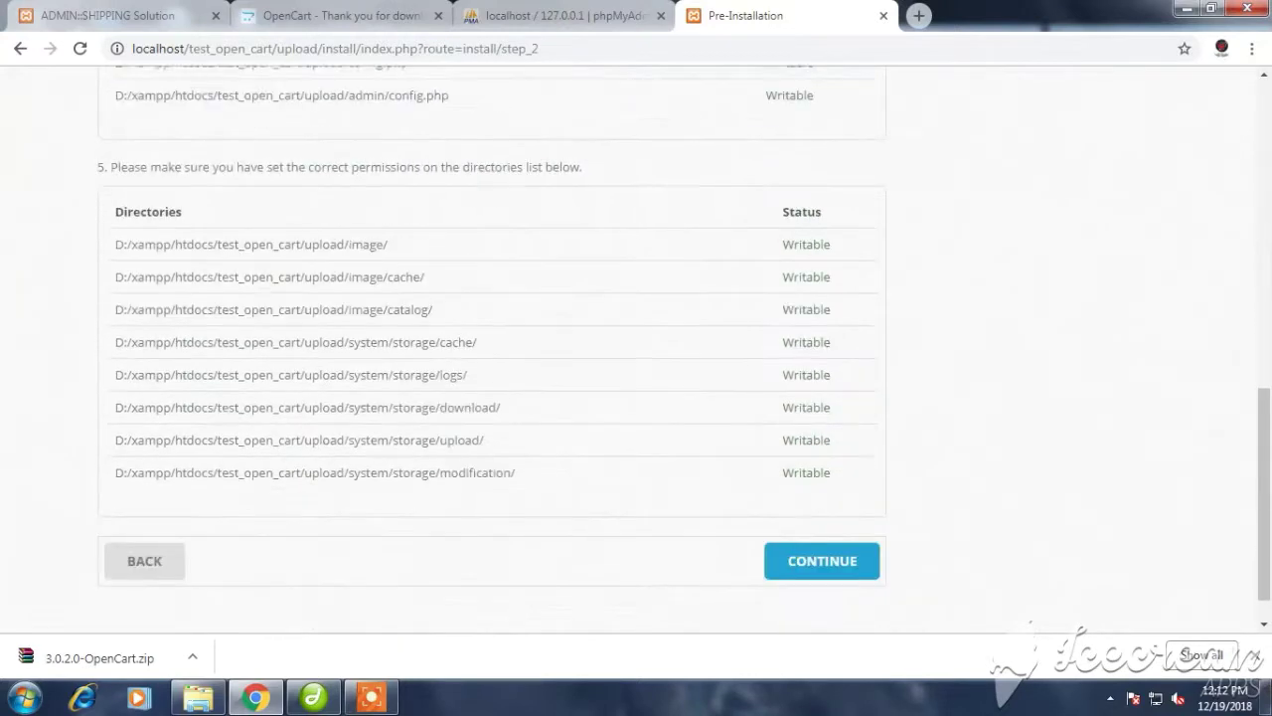
pyautogui.click(822, 545)
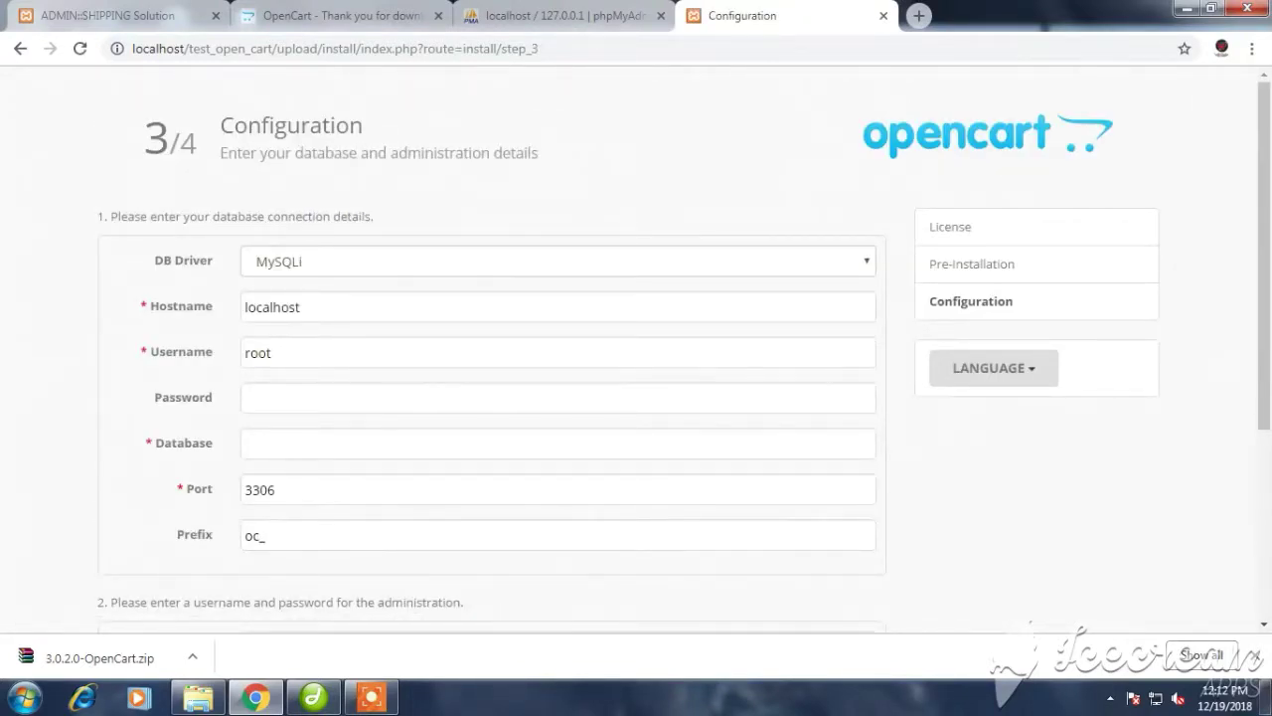
pyautogui.click(245, 352)
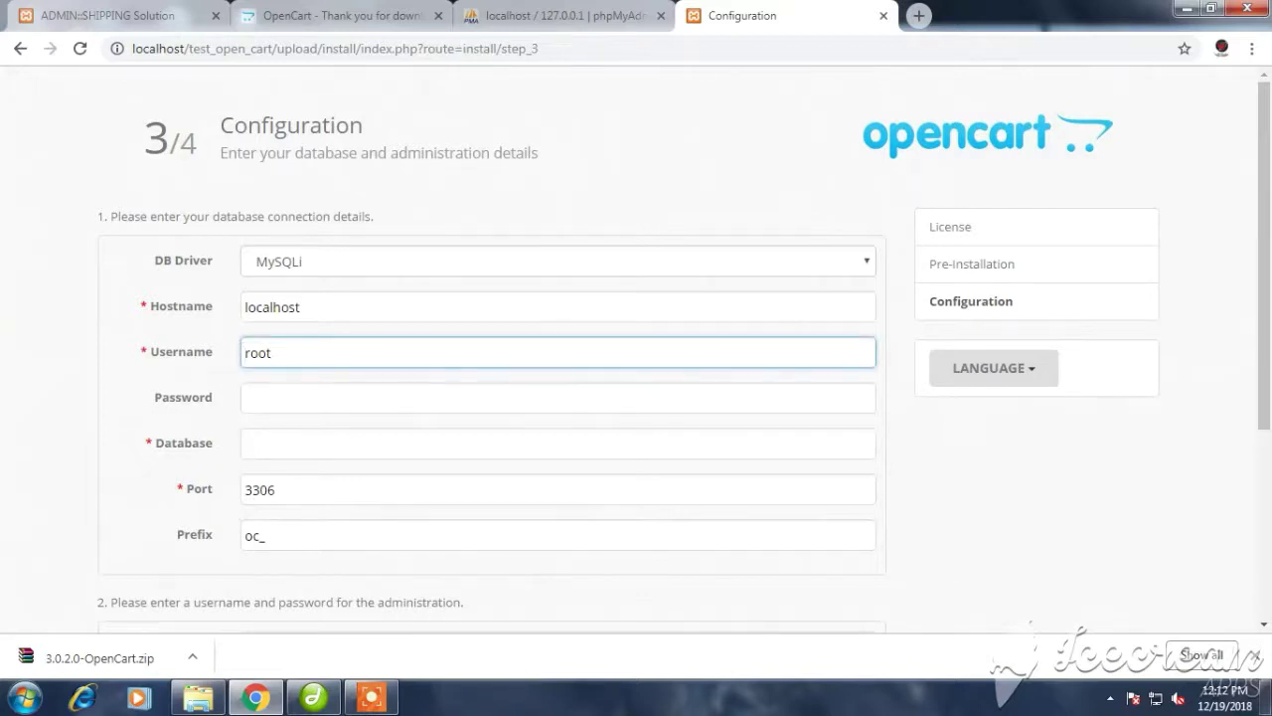
pyautogui.click(245, 398)
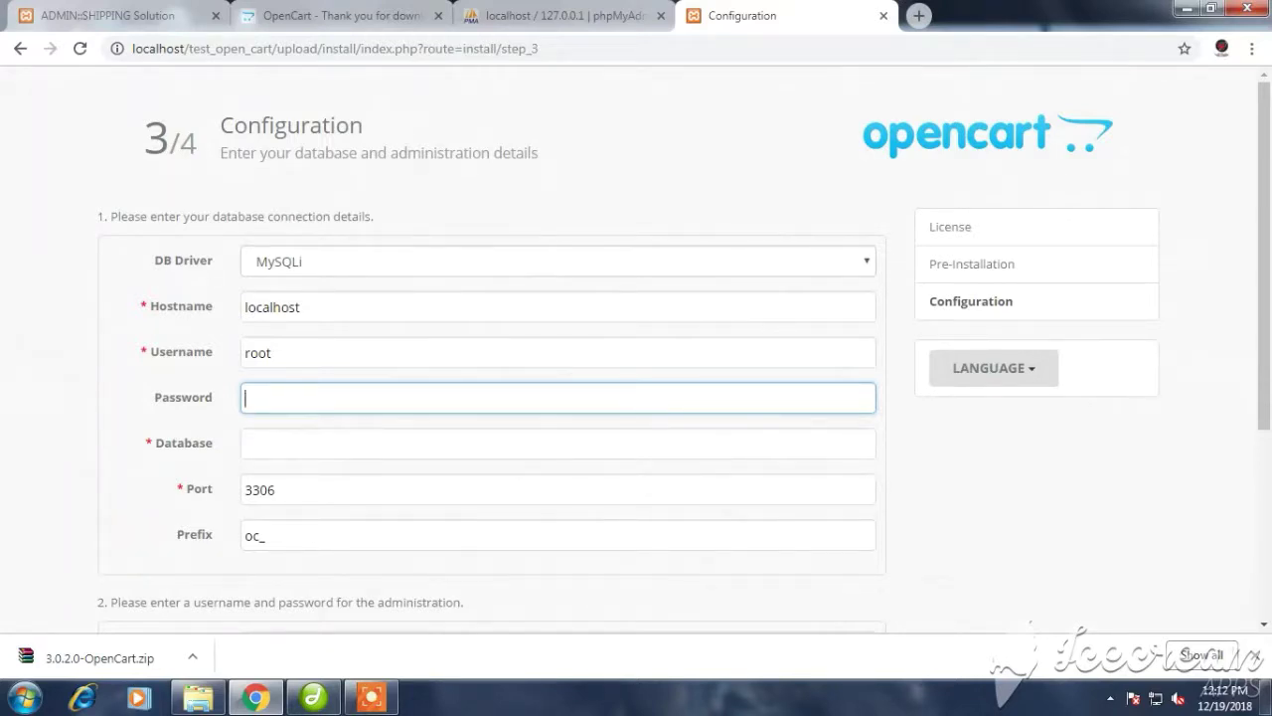
pyautogui.write('root')
pyautogui.press('BackSpace')
pyautogui.press('BackSpace')
pyautogui.press('BackSpace')
pyautogui.press('BackSpace')
pyautogui.click(298, 352)
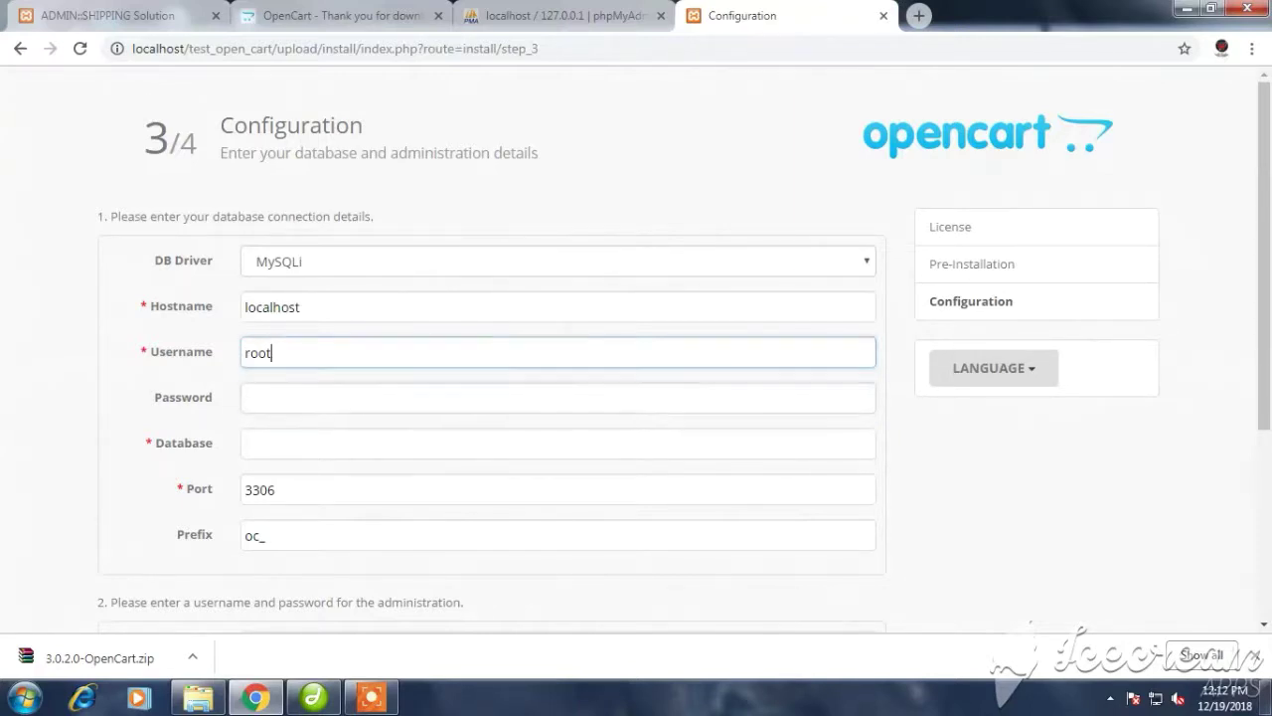
pyautogui.click(306, 444)
pyautogui.rightClick(306, 443)
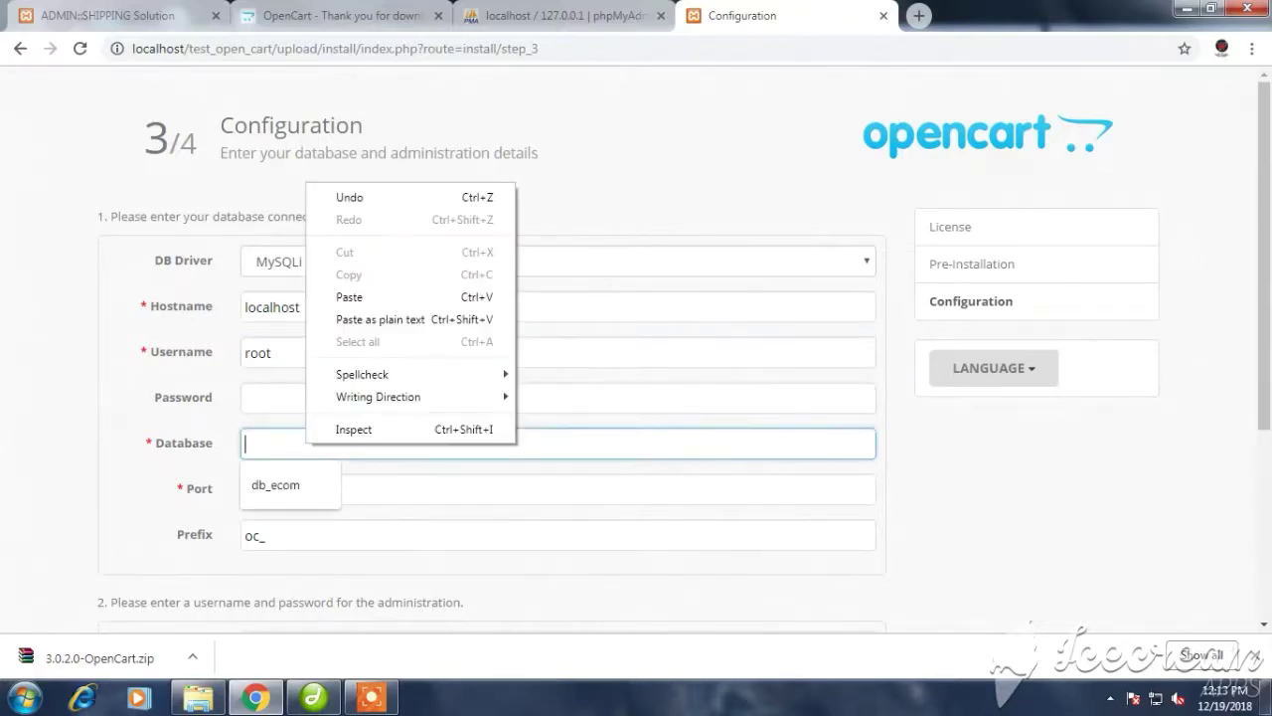
# Open db_test_open_cart in phpMyAdmin to confirm its exact name and that it has no tables
pyautogui.click(562, 15)
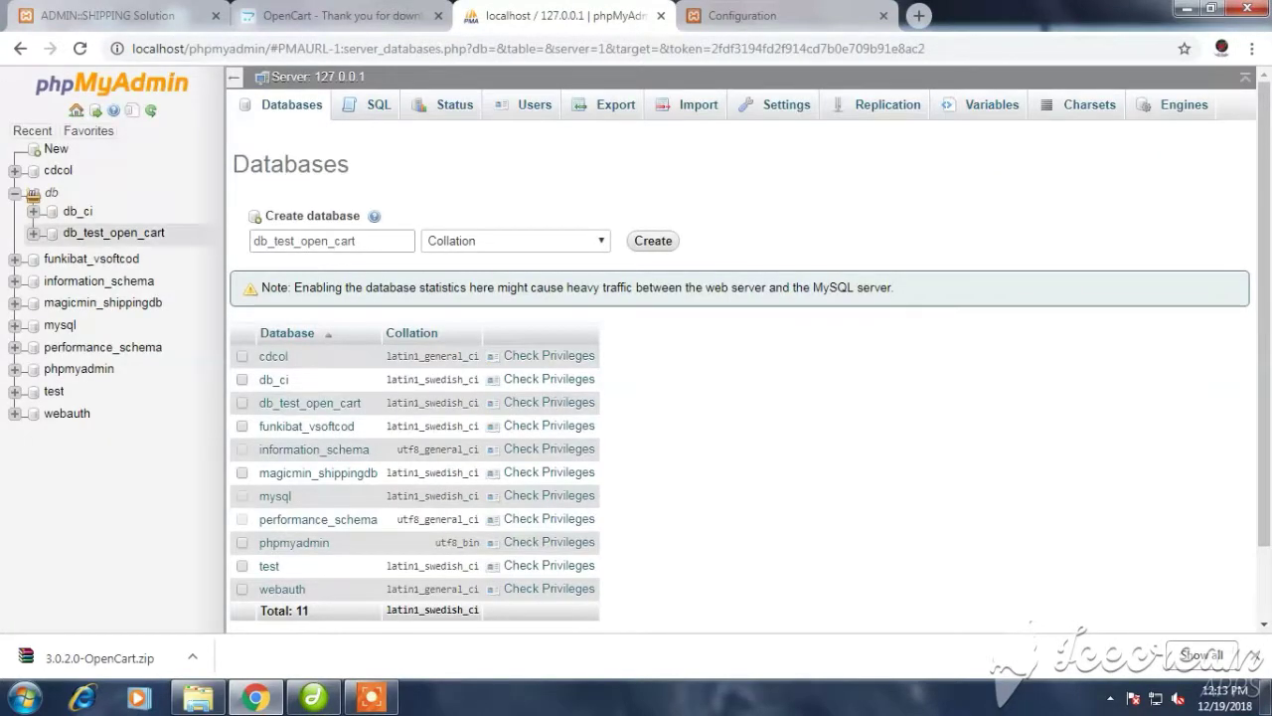
pyautogui.rightClick(118, 231)
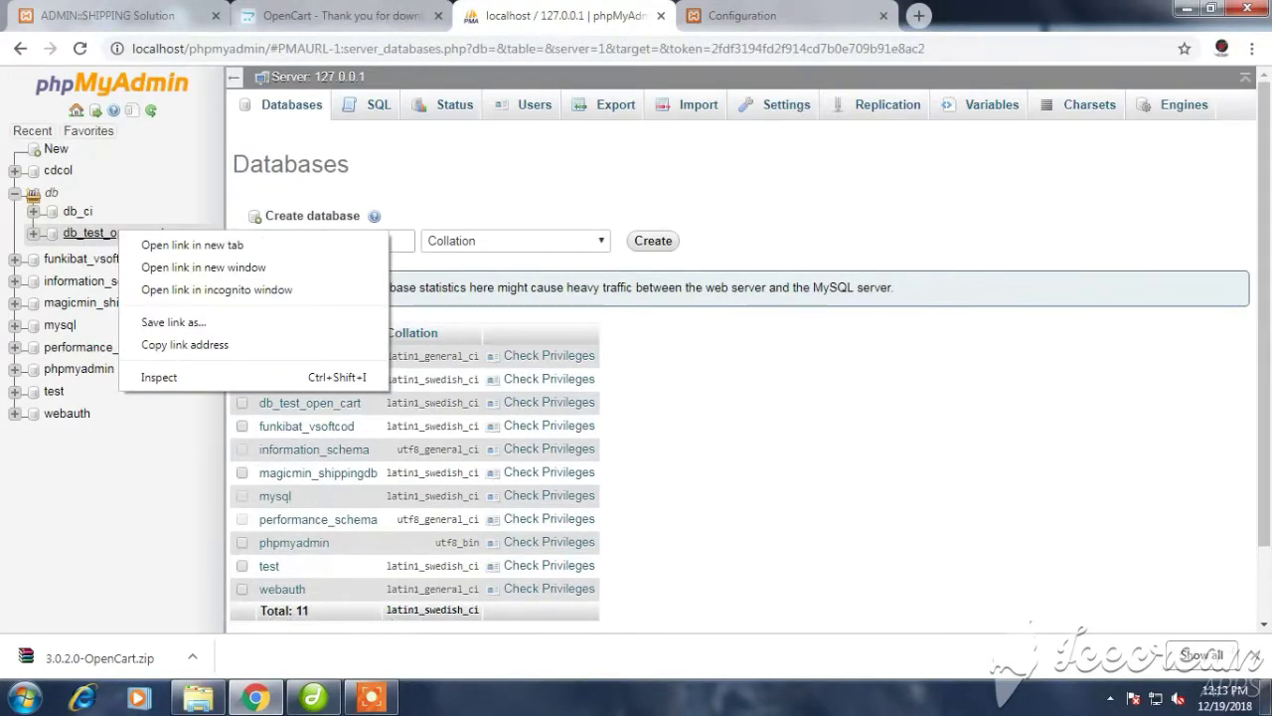
pyautogui.rightClick(92, 239)
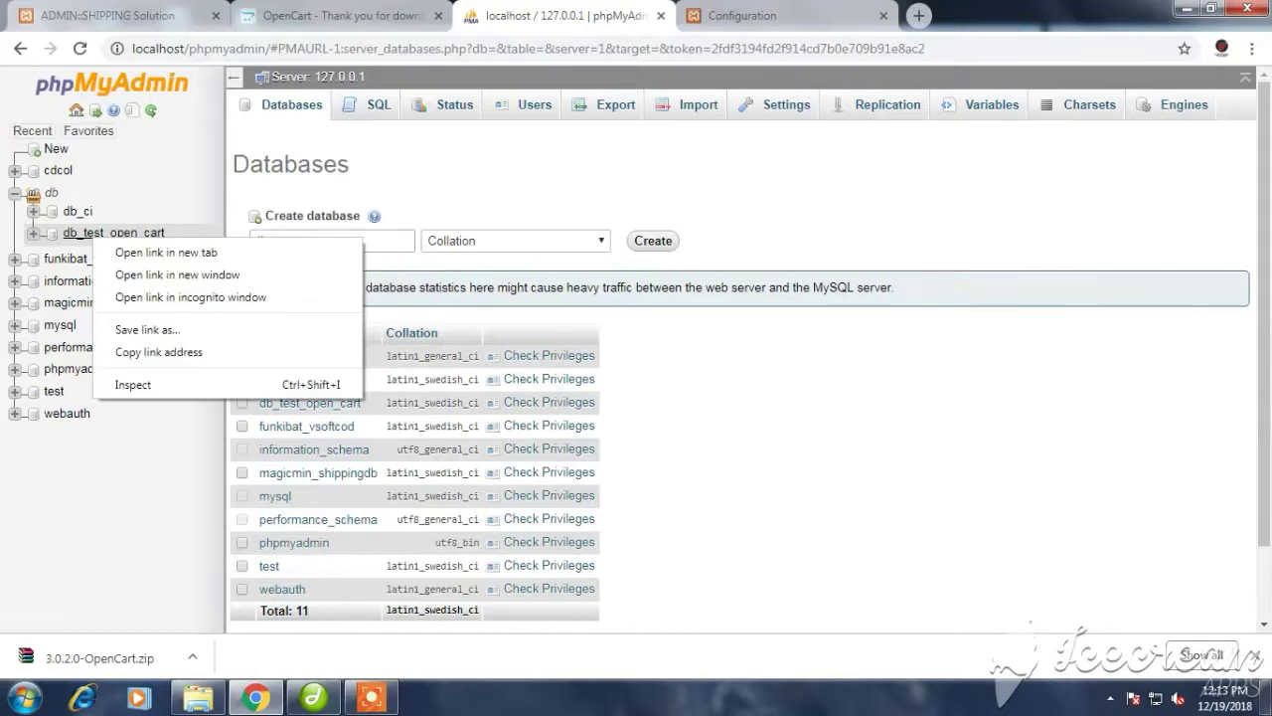
pyautogui.click(92, 233)
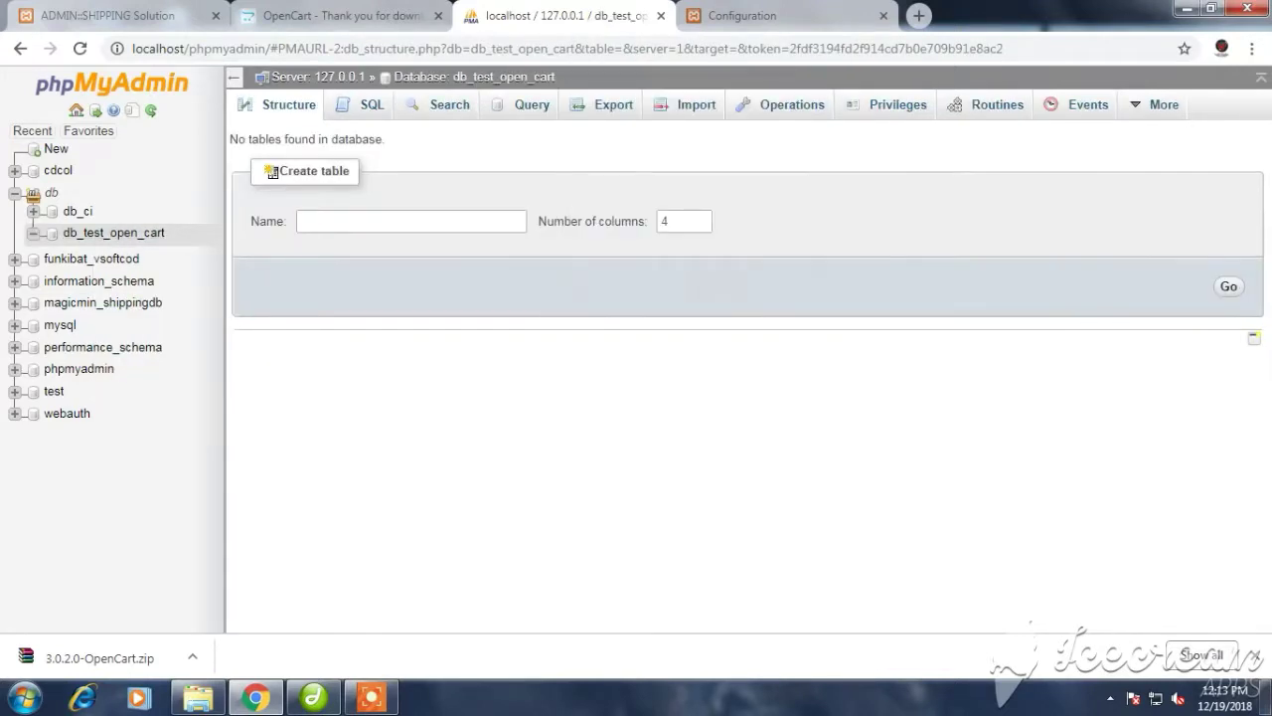
pyautogui.rightClick(551, 77)
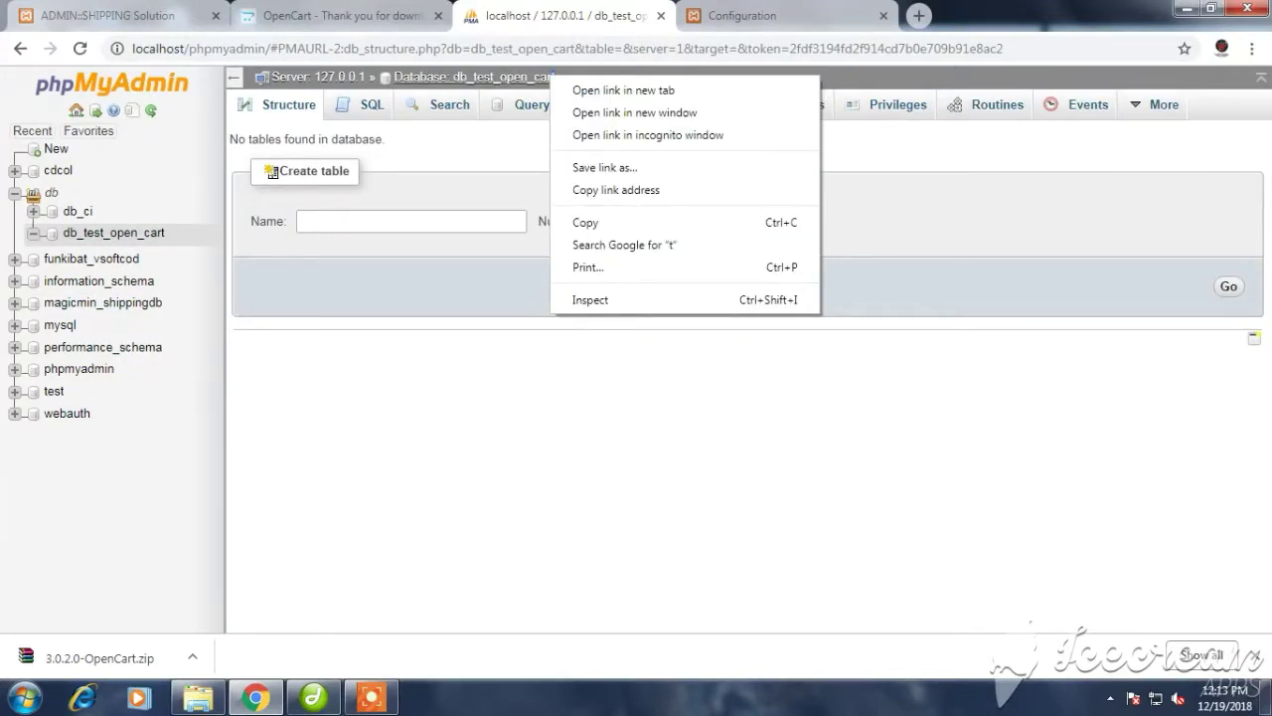
pyautogui.click(555, 78)
pyautogui.rightClick(557, 78)
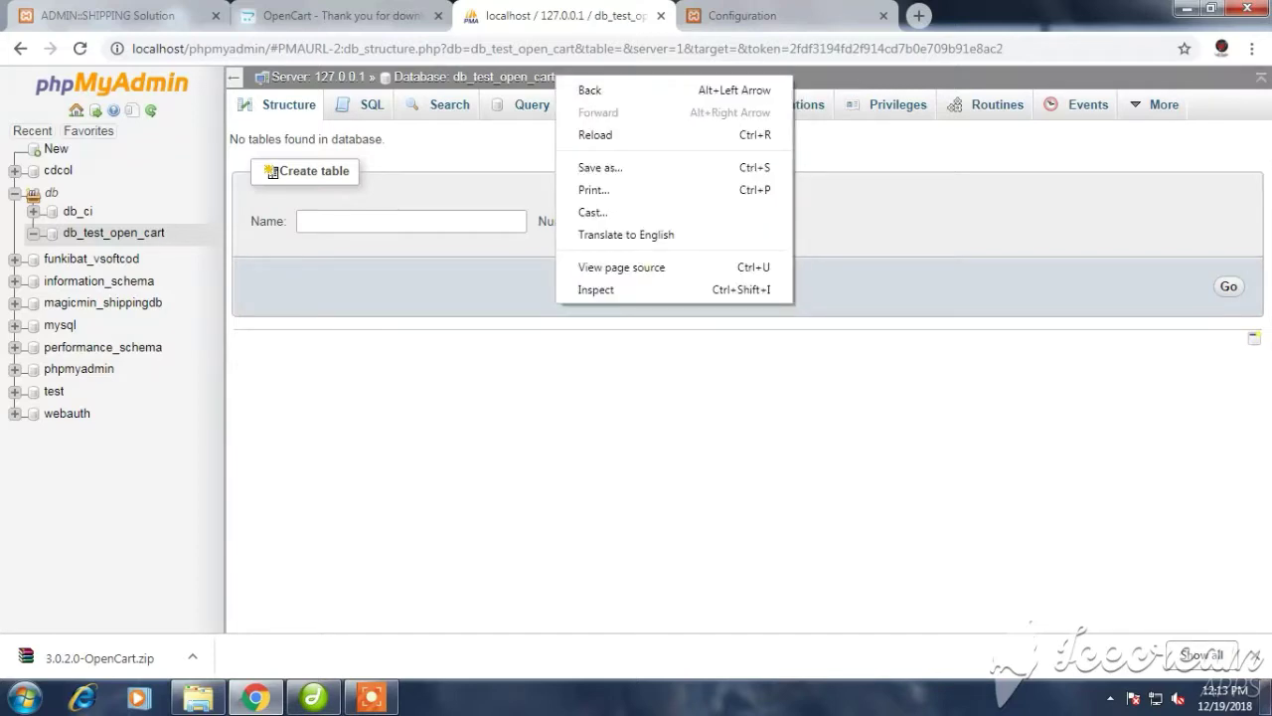
pyautogui.press('Escape')
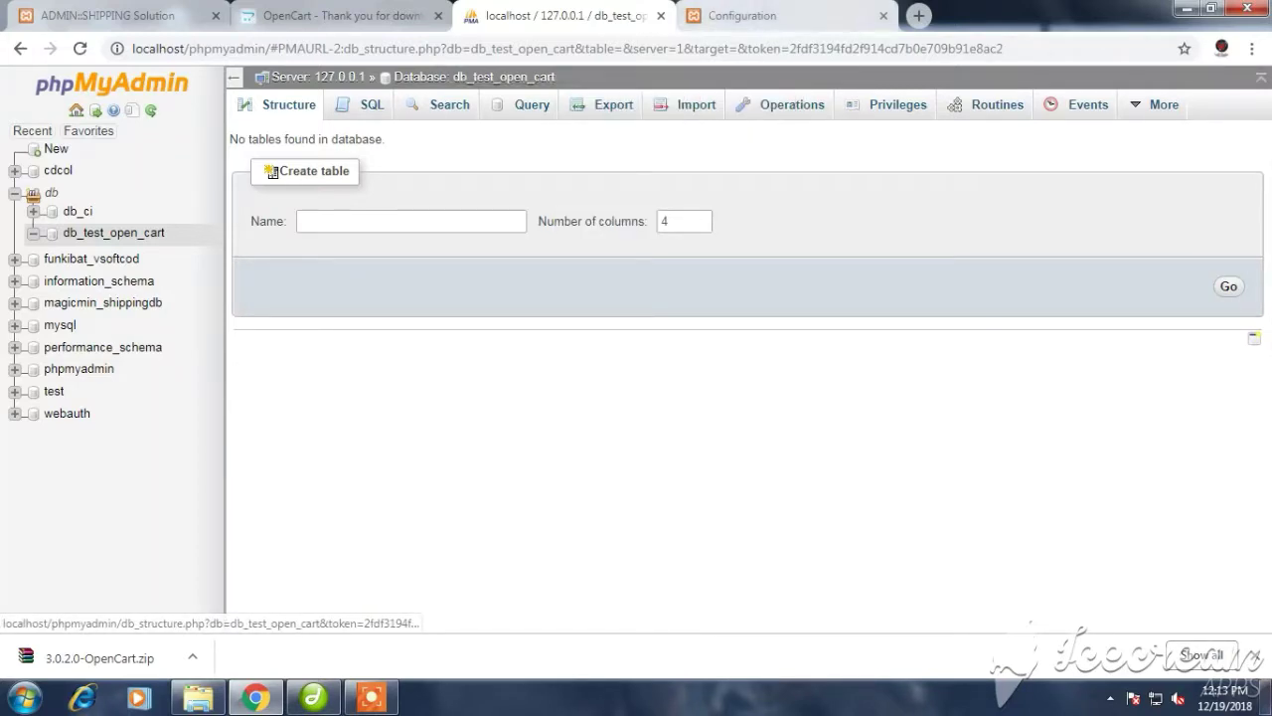
pyautogui.click(743, 15)
# Type db_test_open_cart, then reload the Configuration step from the pre-installation page
pyautogui.write('d')
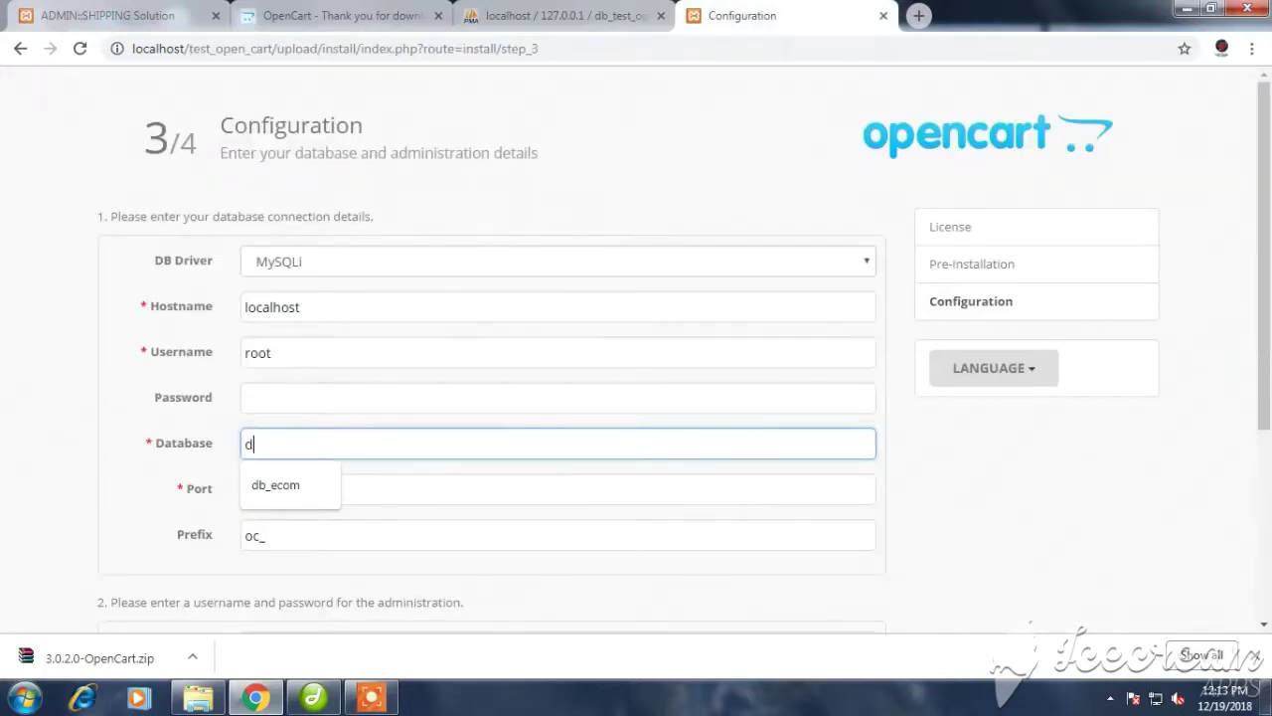
pyautogui.write('b_t')
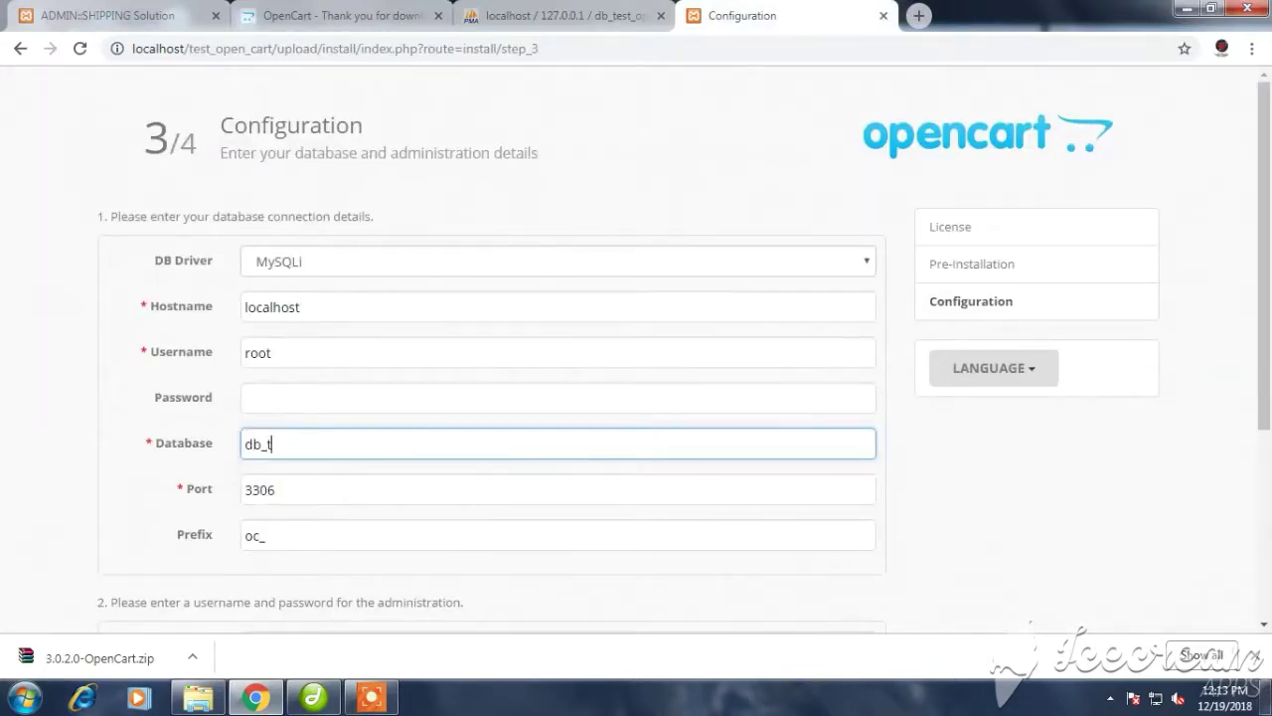
pyautogui.write('est_open_cart')
pyautogui.scroll(-2, 637, 348)
pyautogui.scroll(-1, 636, 348)
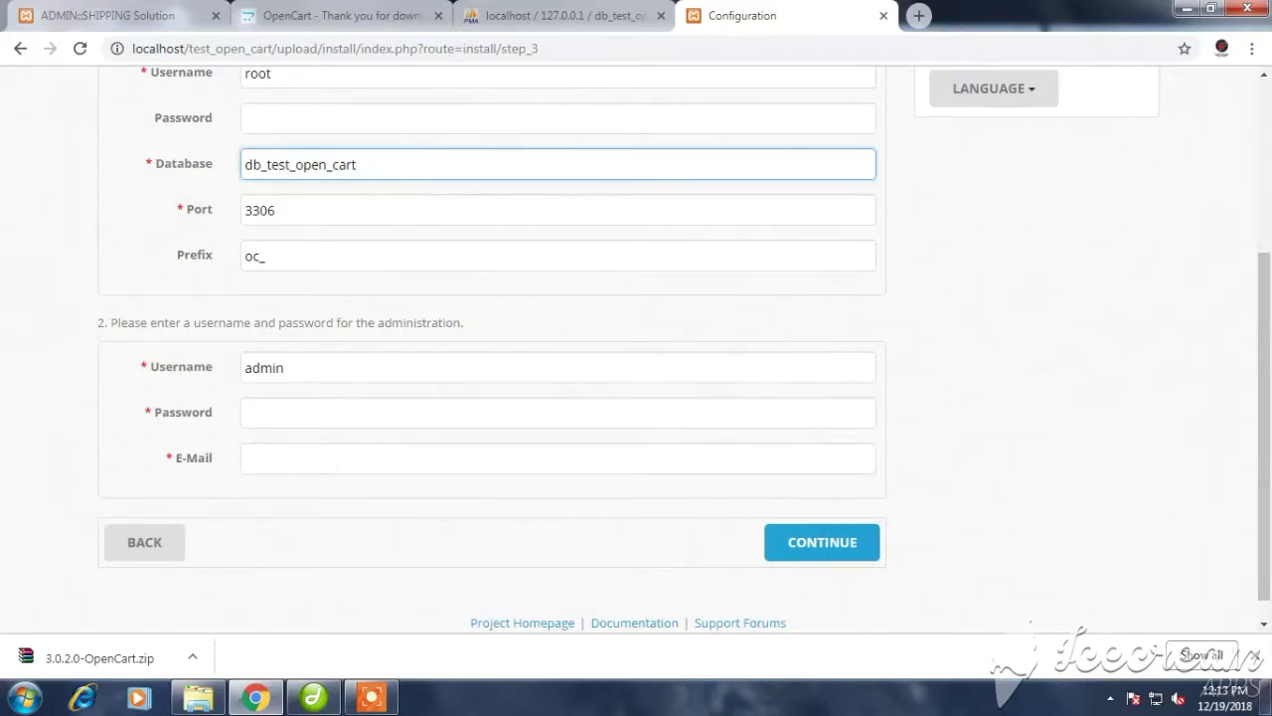
pyautogui.rightClick(107, 319)
pyautogui.click(139, 329)
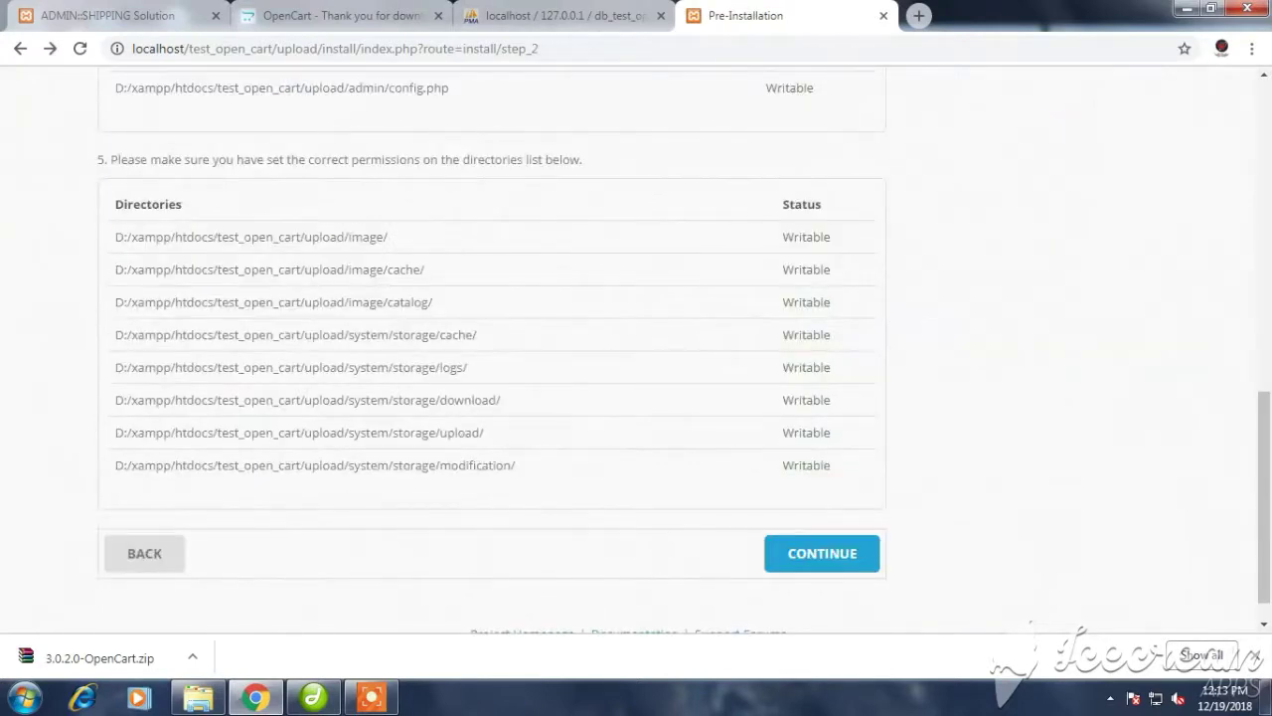
pyautogui.click(822, 553)
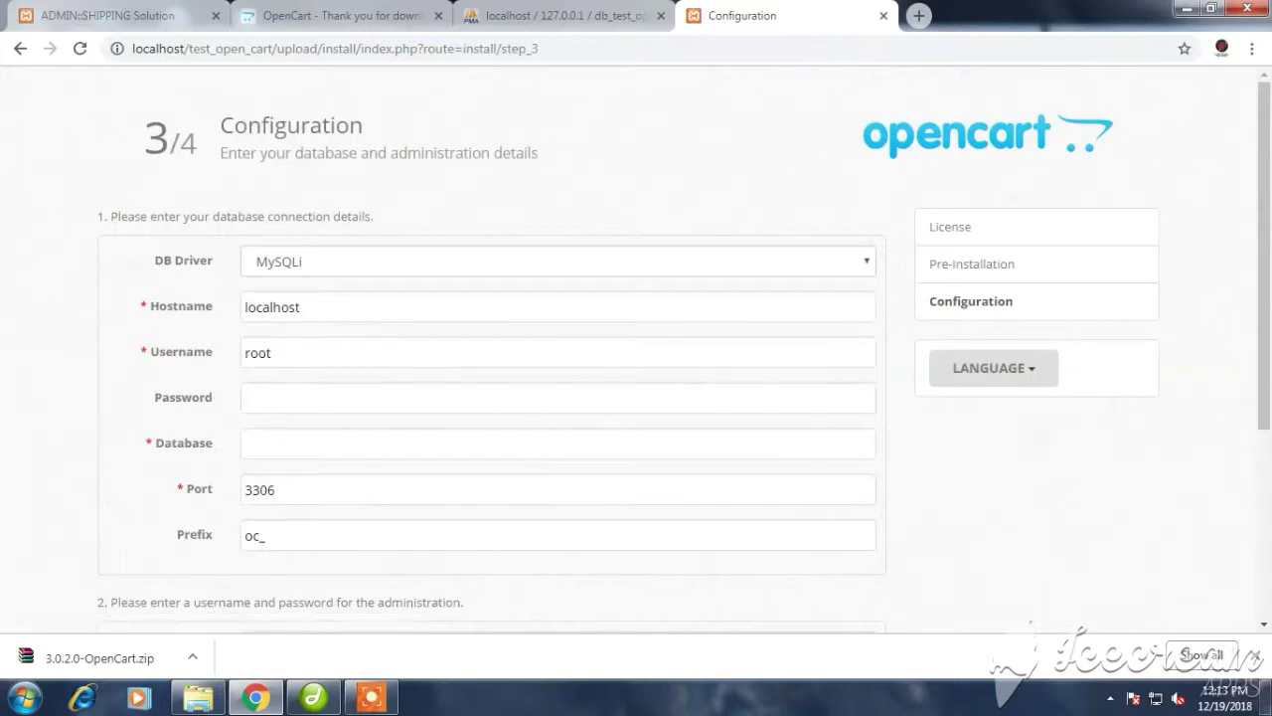
# Enter db_test_open_cart in the Database name field of the Configuration form
pyautogui.scroll(-1, 636, 348)
pyautogui.click(298, 349)
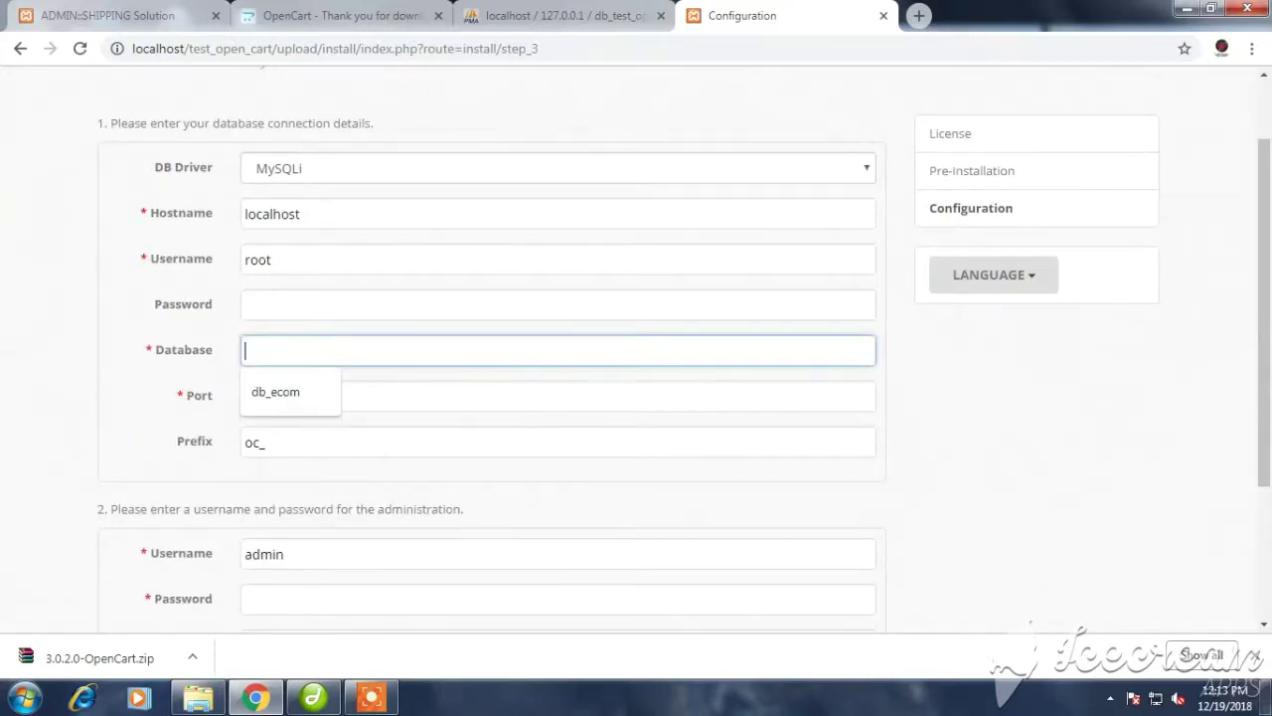
pyautogui.write('db_tes')
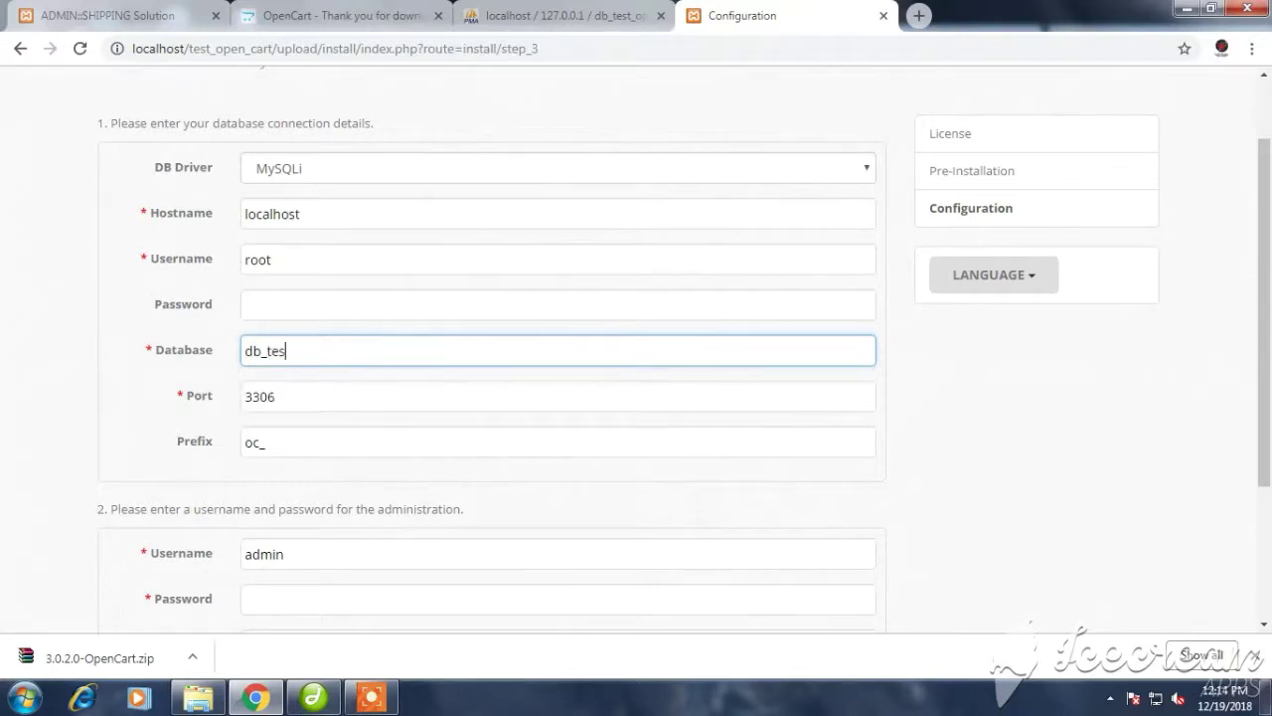
pyautogui.write('t_open_cart')
pyautogui.scroll(-1, 636, 348)
pyautogui.scroll(-3, 636, 348)
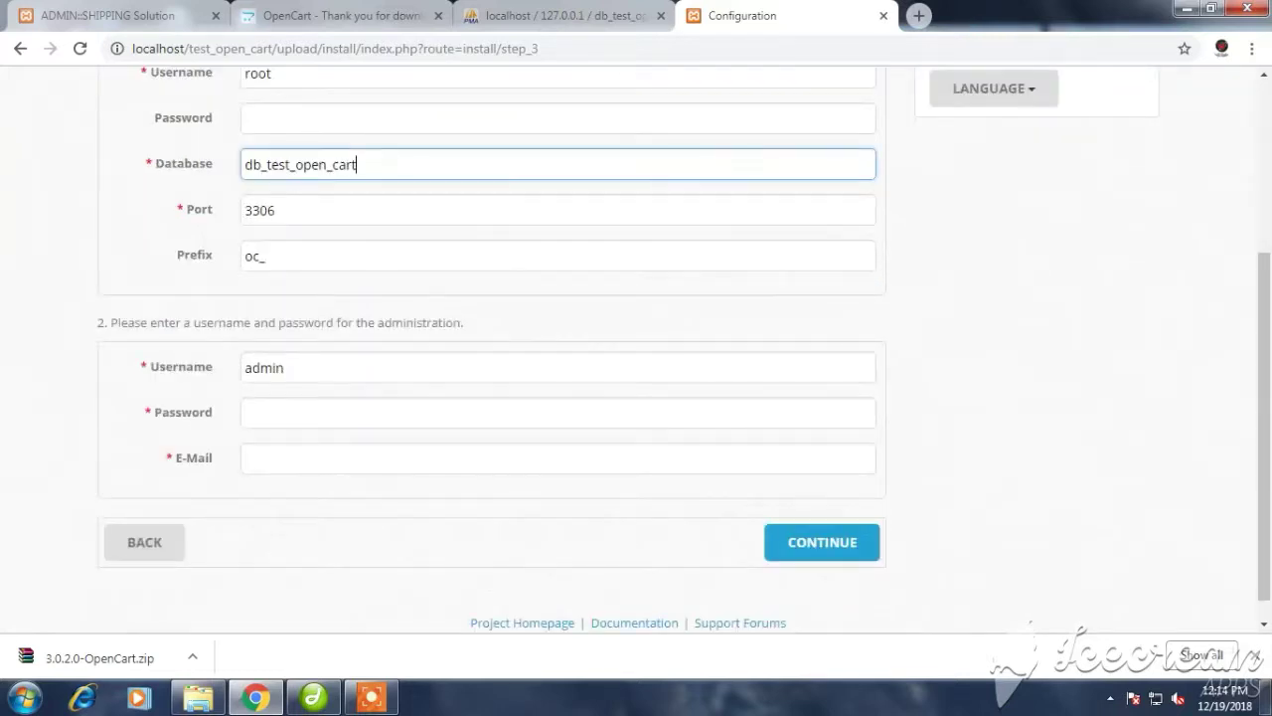
pyautogui.click(246, 413)
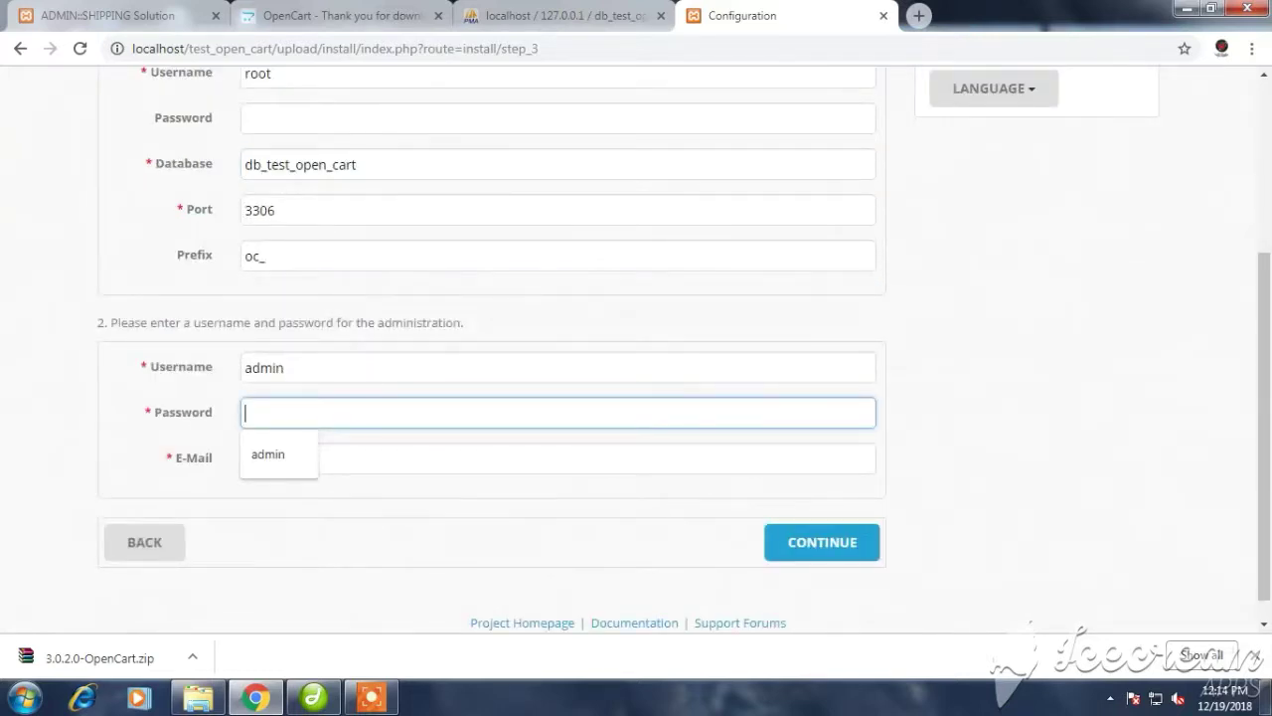
# Enter the admin password, pick the saved e-mail suggestion, and submit to run the installation
pyautogui.write('admin')
pyautogui.click(247, 458)
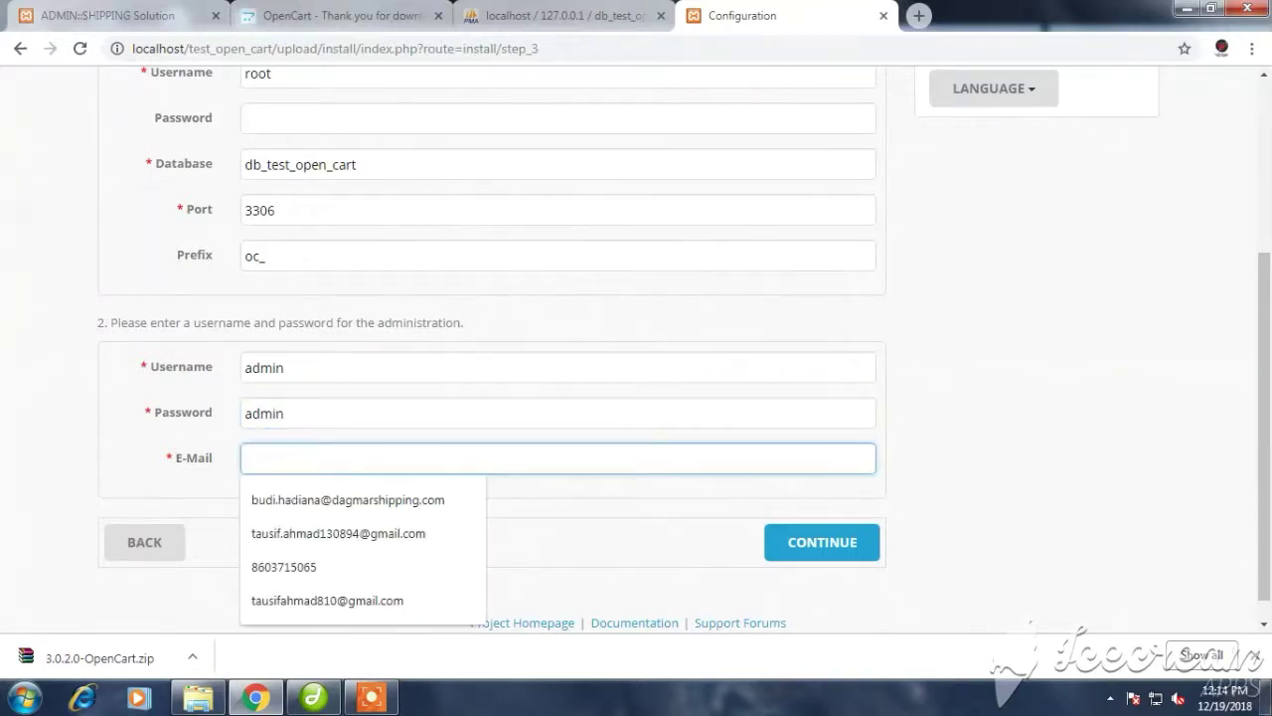
pyautogui.press('Down')
pyautogui.press('Down')
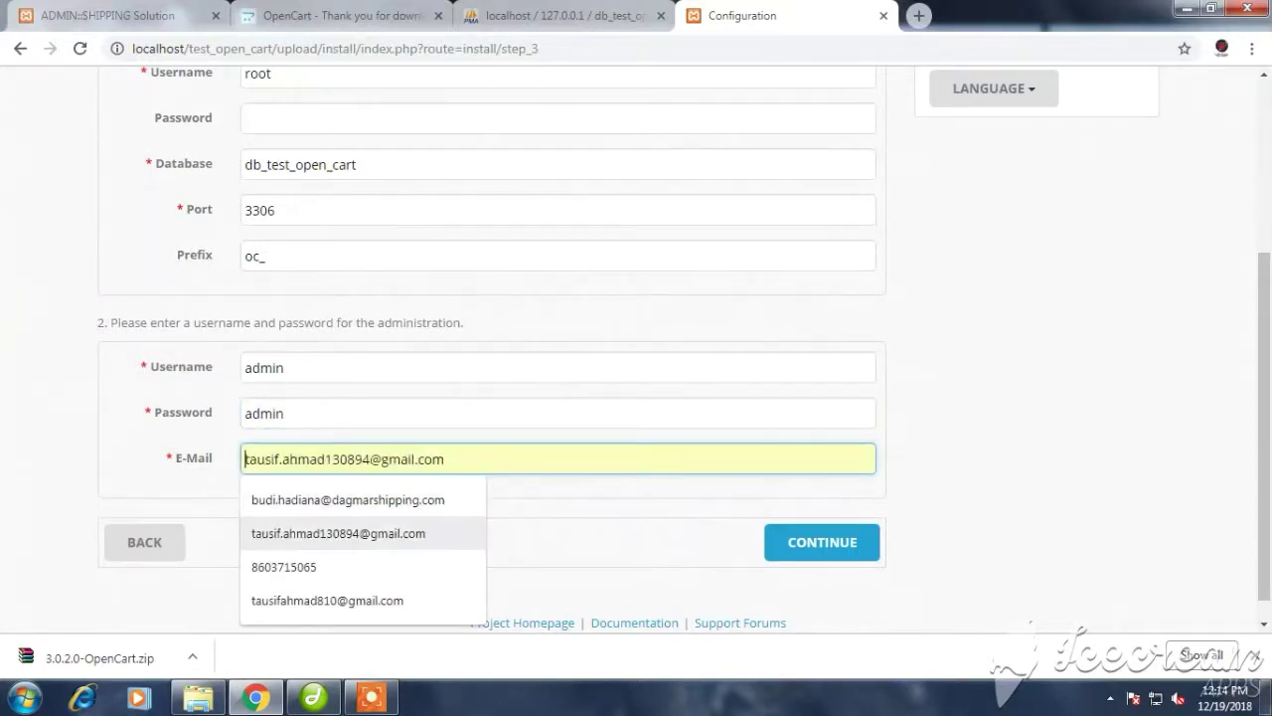
pyautogui.press('Return')
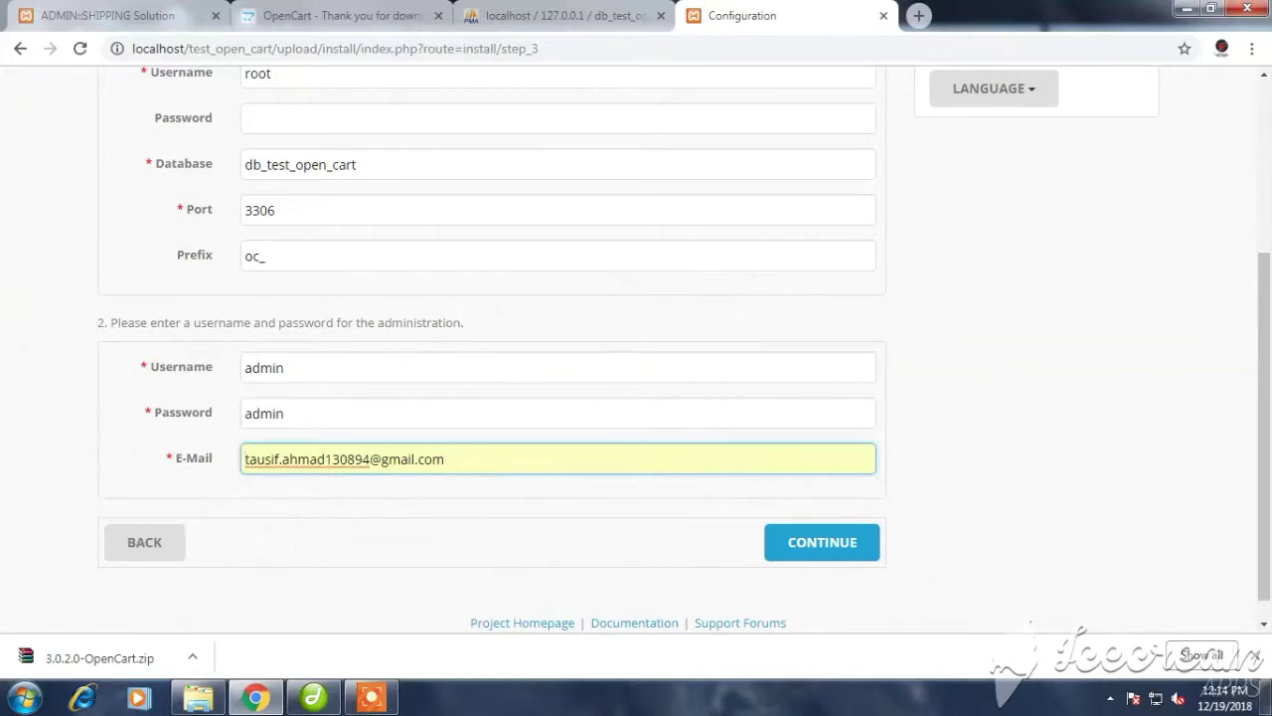
pyautogui.press('Return')
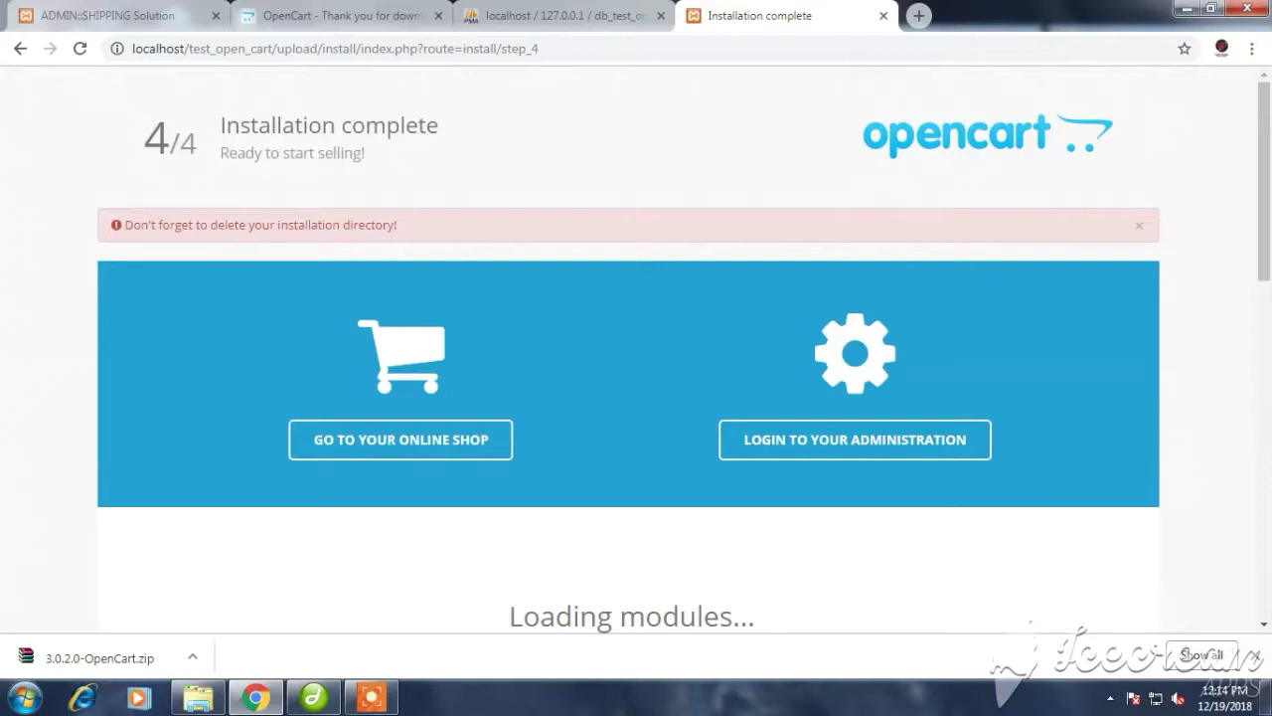
# Review the Installation complete page, close its tab, and bring up the Explorer window on the admin folder
pyautogui.scroll(-4, 636, 358)
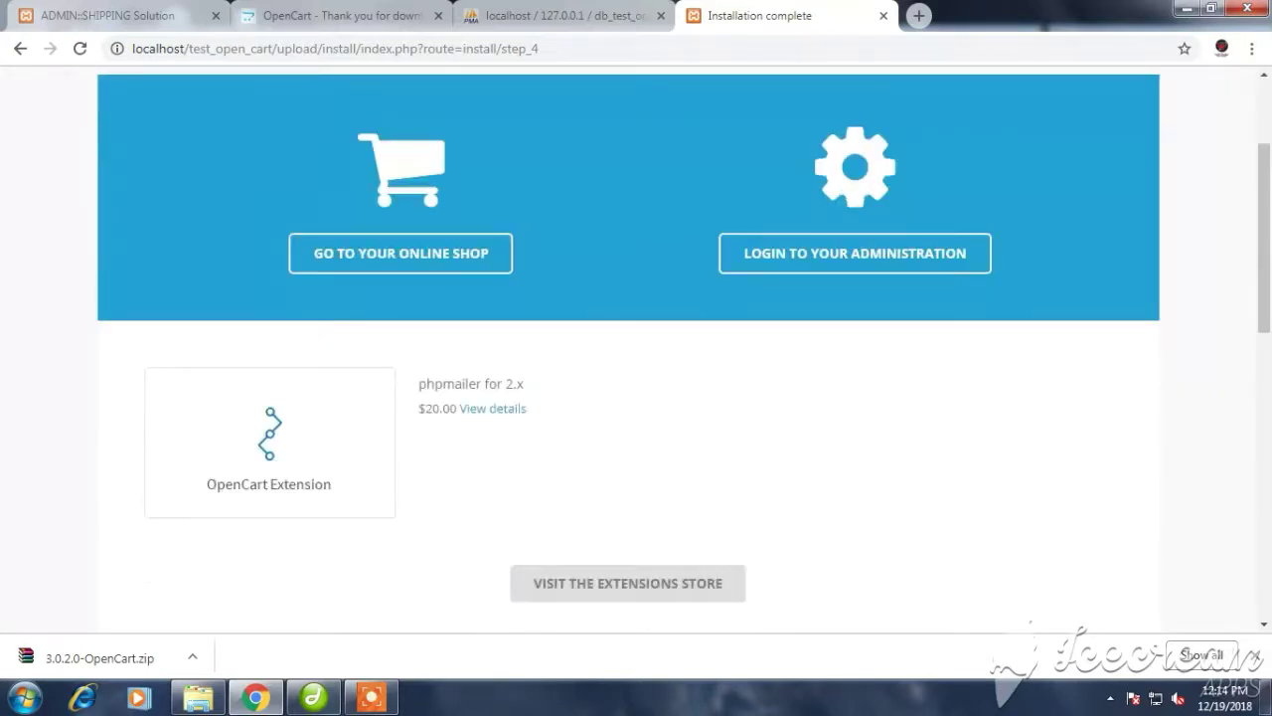
pyautogui.scroll(-3, 636, 358)
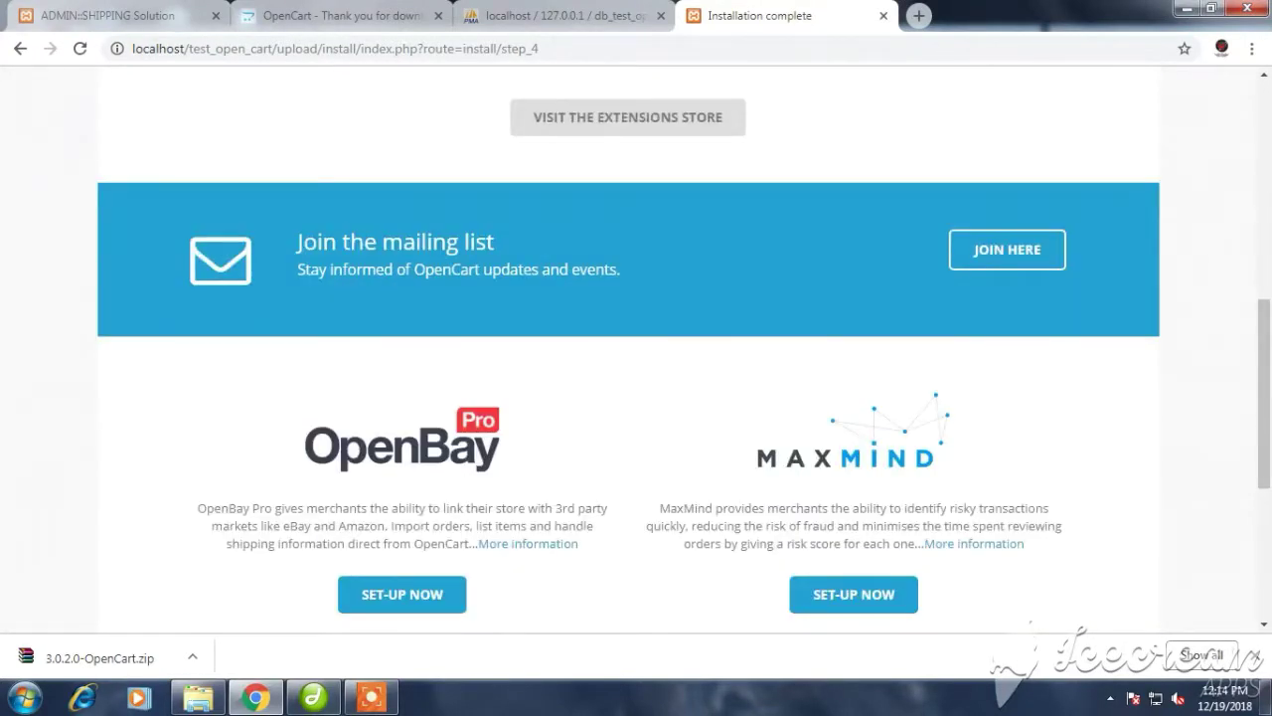
pyautogui.scroll(-2, 636, 358)
pyautogui.scroll(-2, 636, 358)
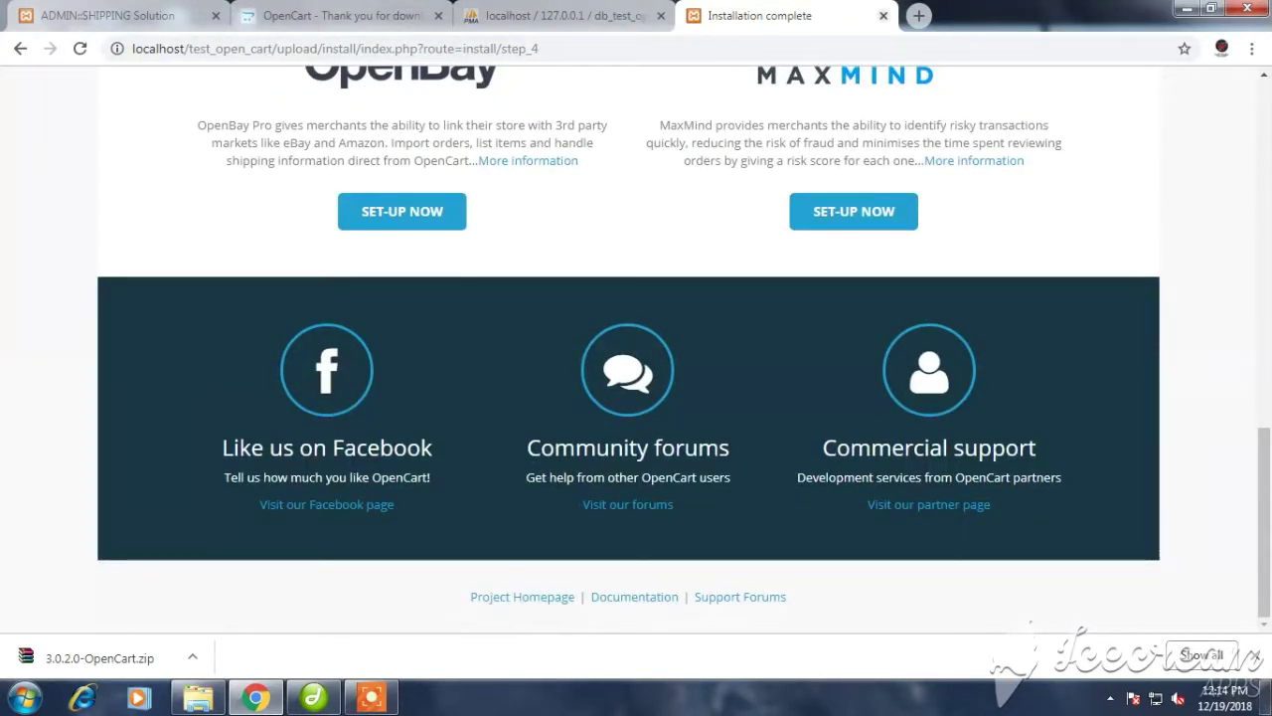
pyautogui.hotkey('ctrl', 'w')
pyautogui.click(197, 698)
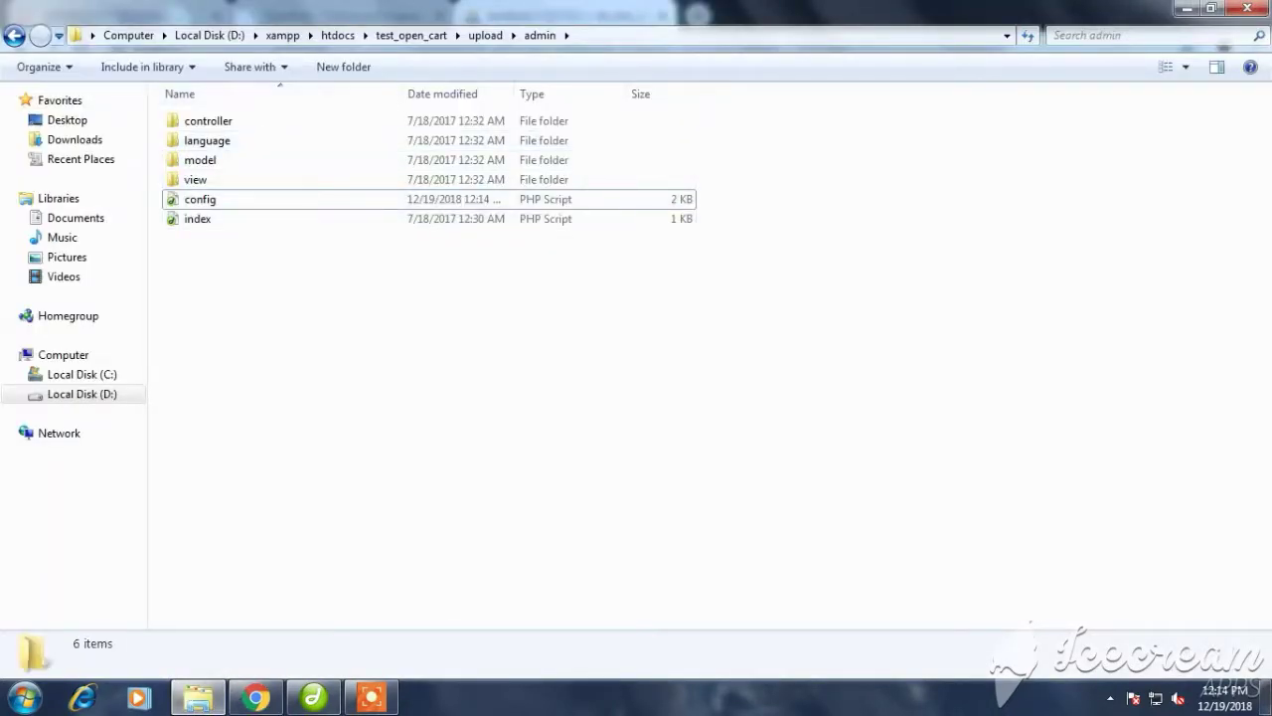
# Delete the install folder from htdocs/test_open_cart/upload, then go back to Chrome
pyautogui.click(337, 35)
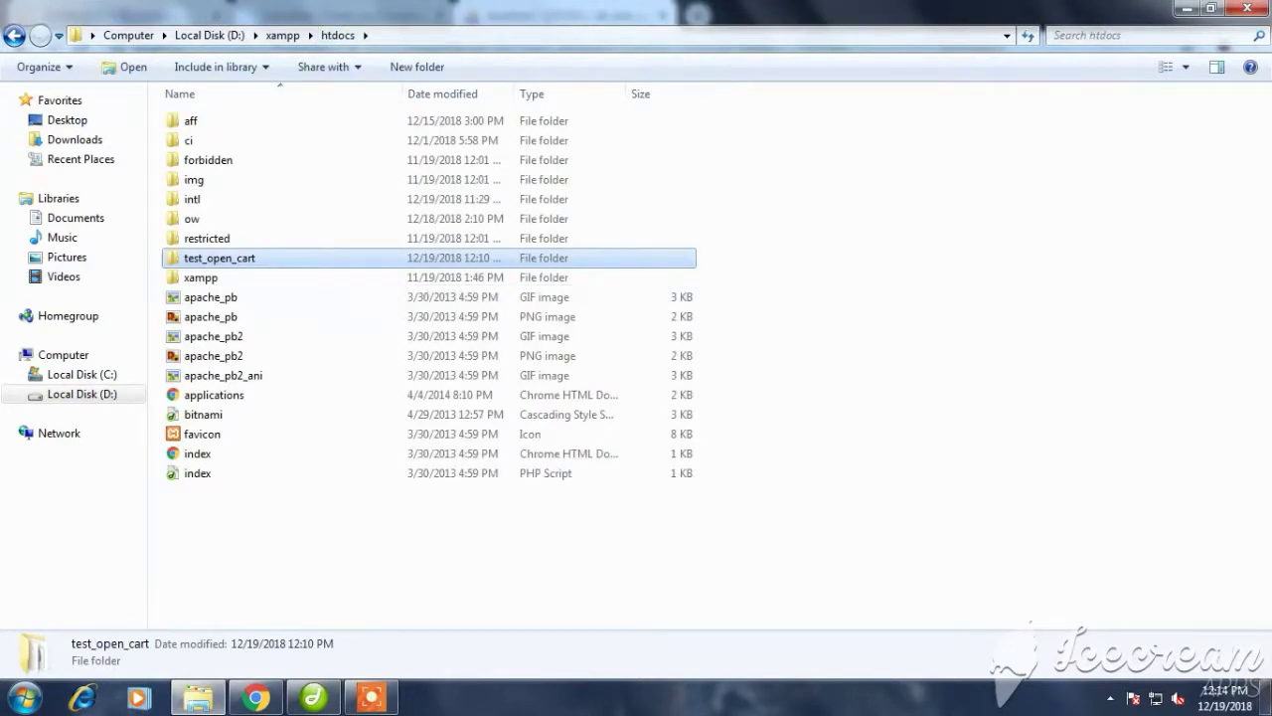
pyautogui.rightClick(269, 259)
pyautogui.click(314, 272)
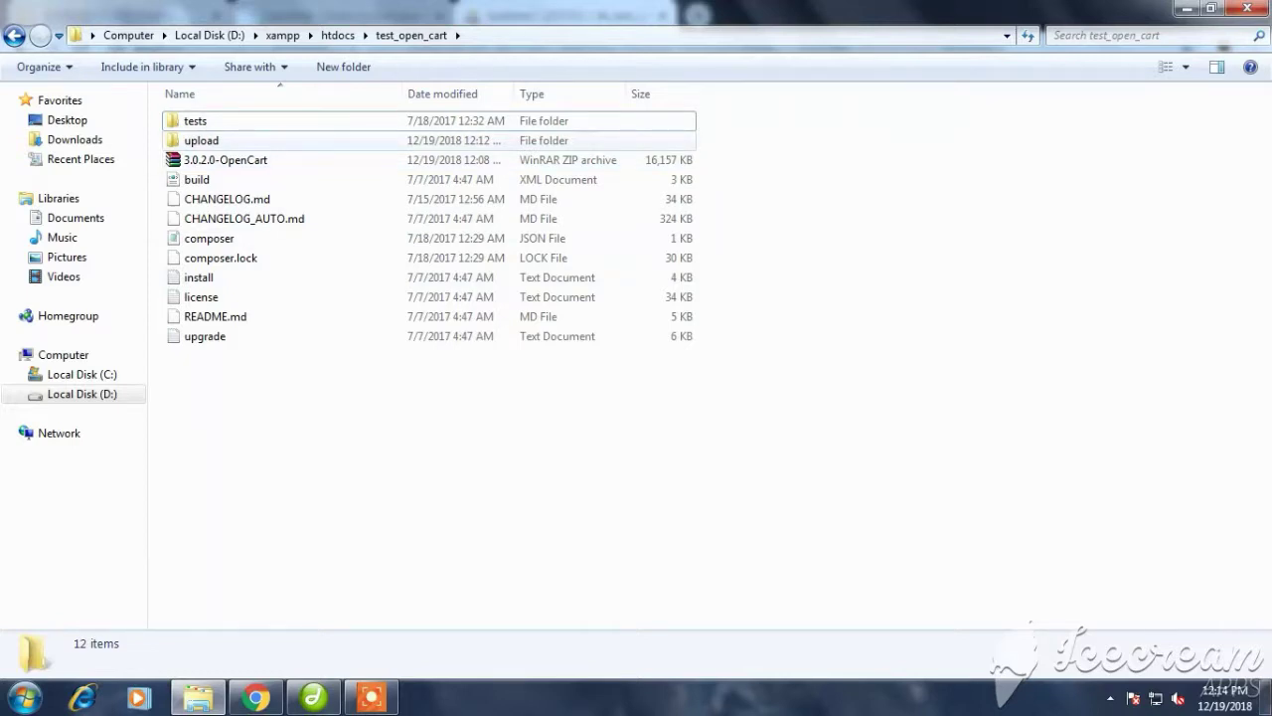
pyautogui.doubleClick(209, 140)
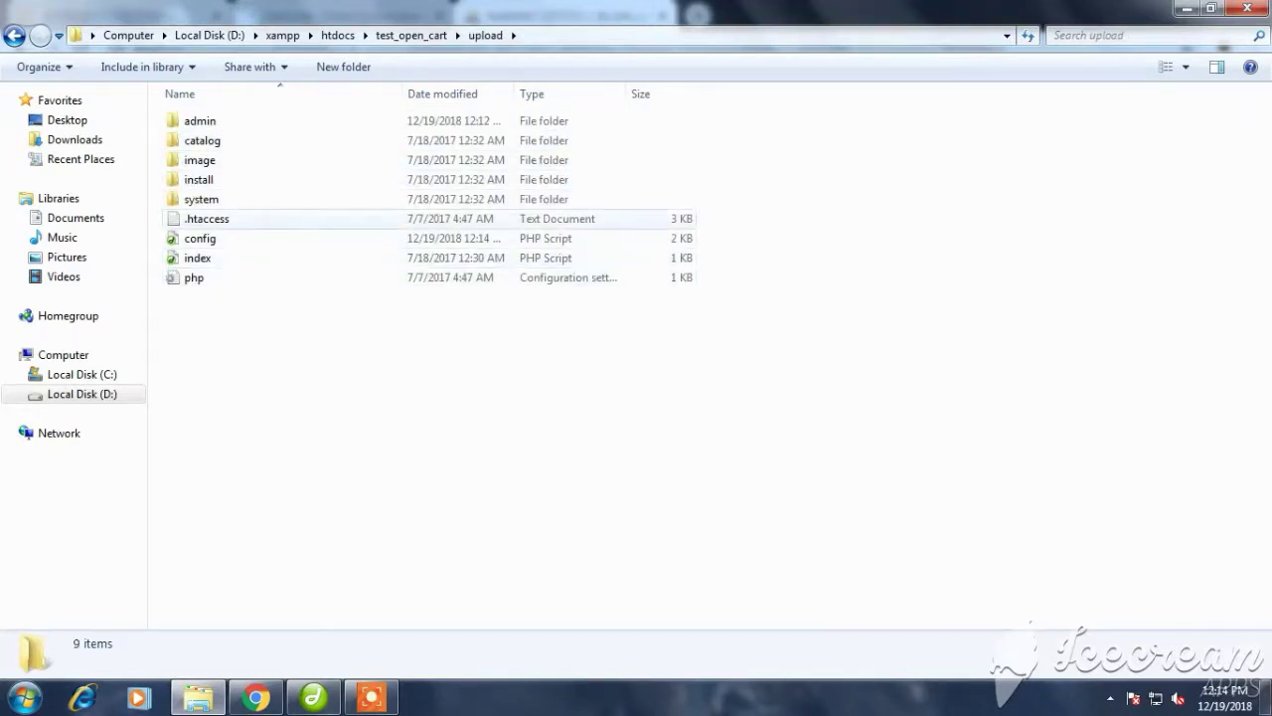
pyautogui.click(199, 179)
pyautogui.rightClick(219, 180)
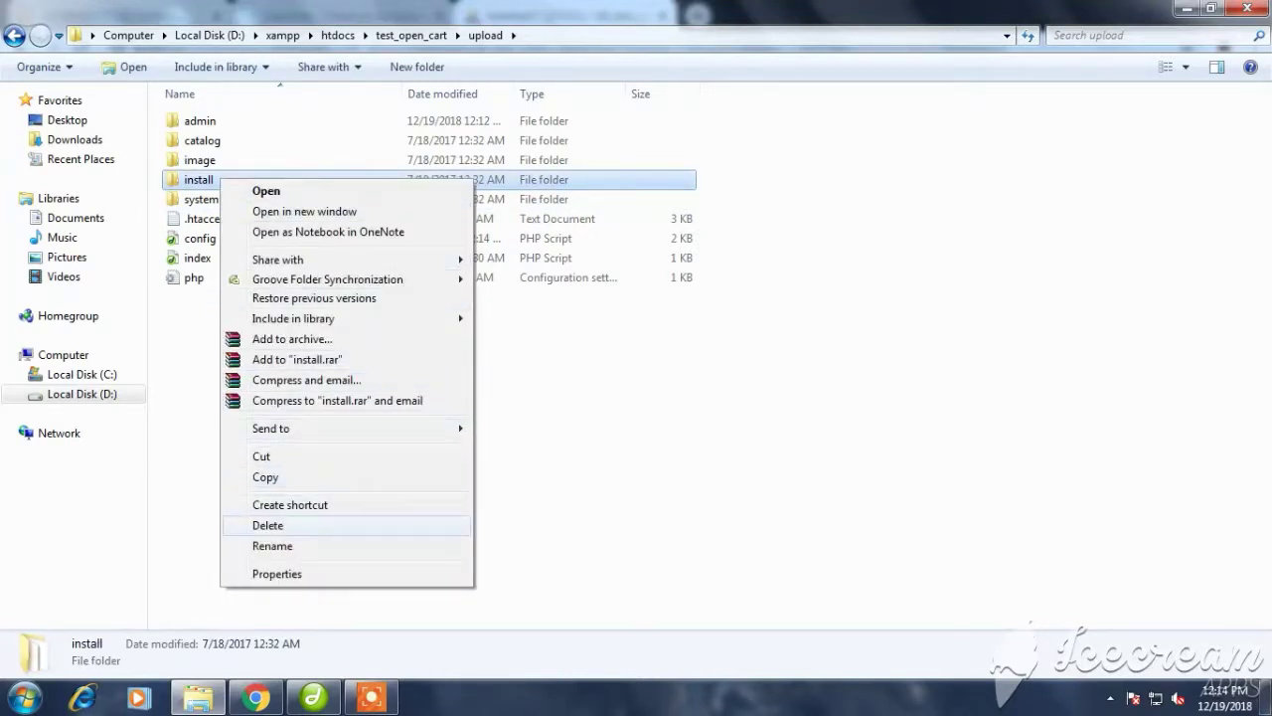
pyautogui.click(267, 525)
pyautogui.click(699, 425)
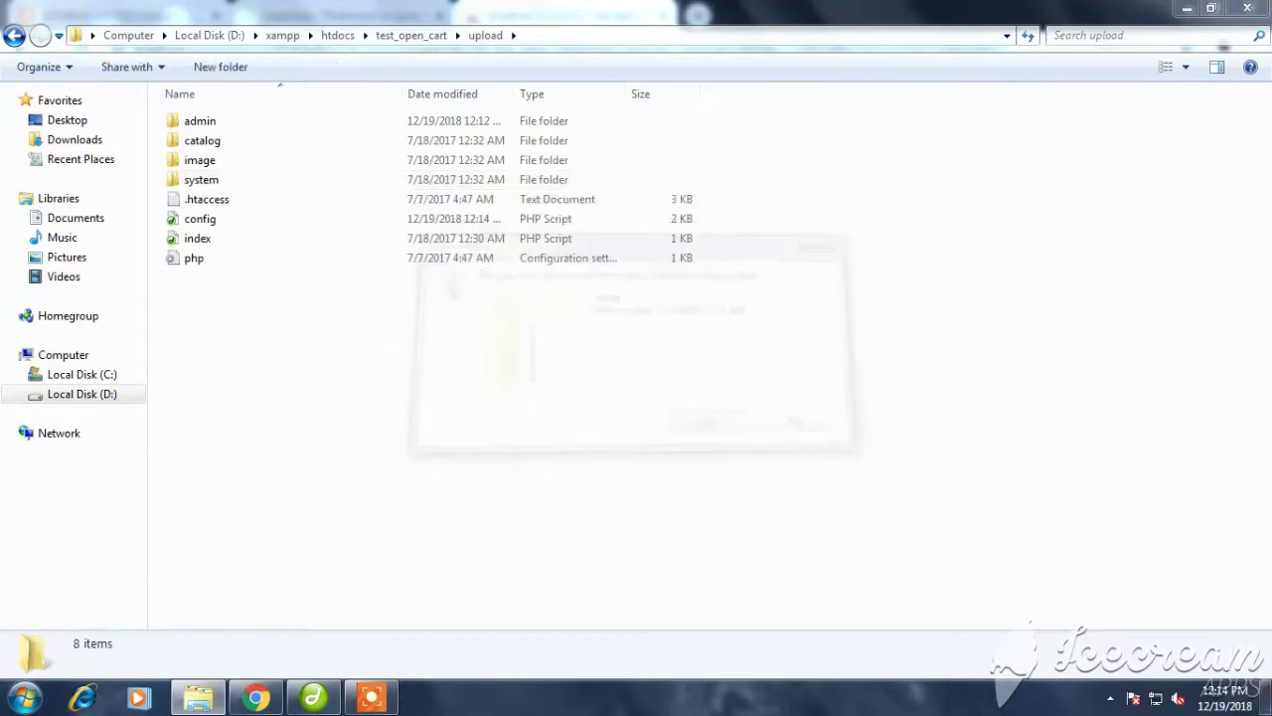
pyautogui.click(257, 698)
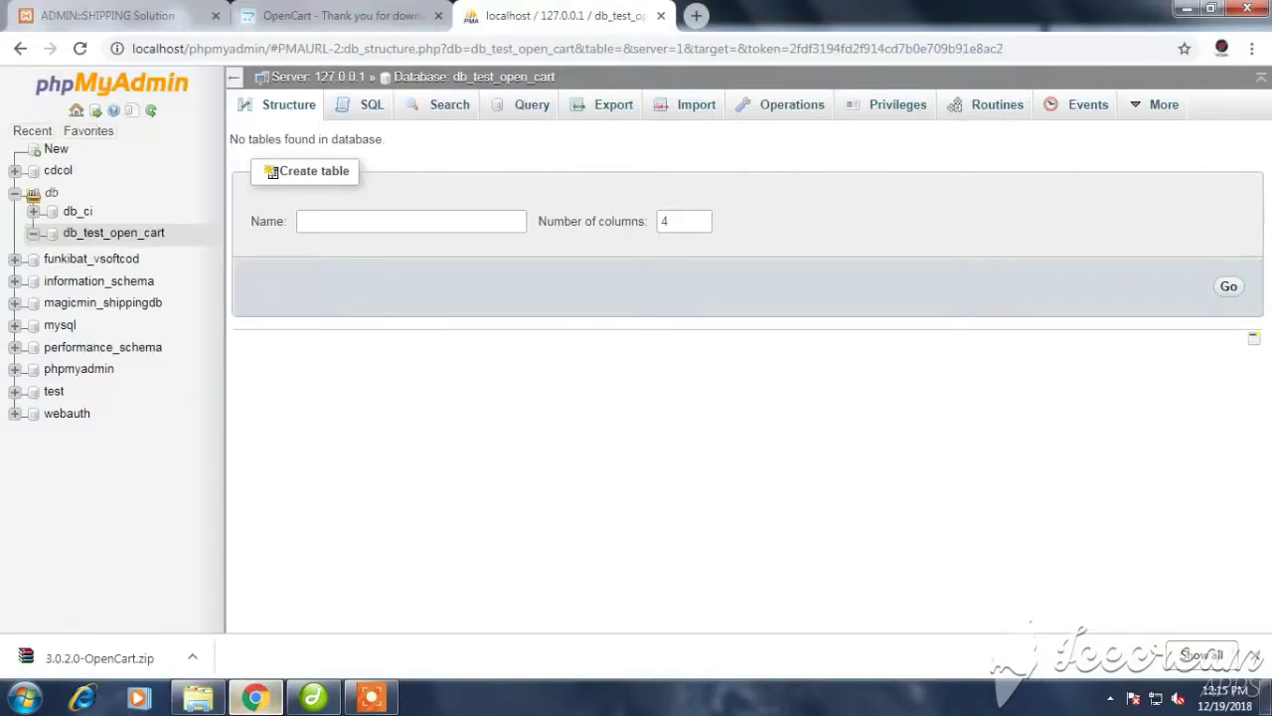
# Load localhost/test_open_cart/upload/ in a new tab and scroll through the Your Store demo homepage
pyautogui.hotkey('ctrl', 't')
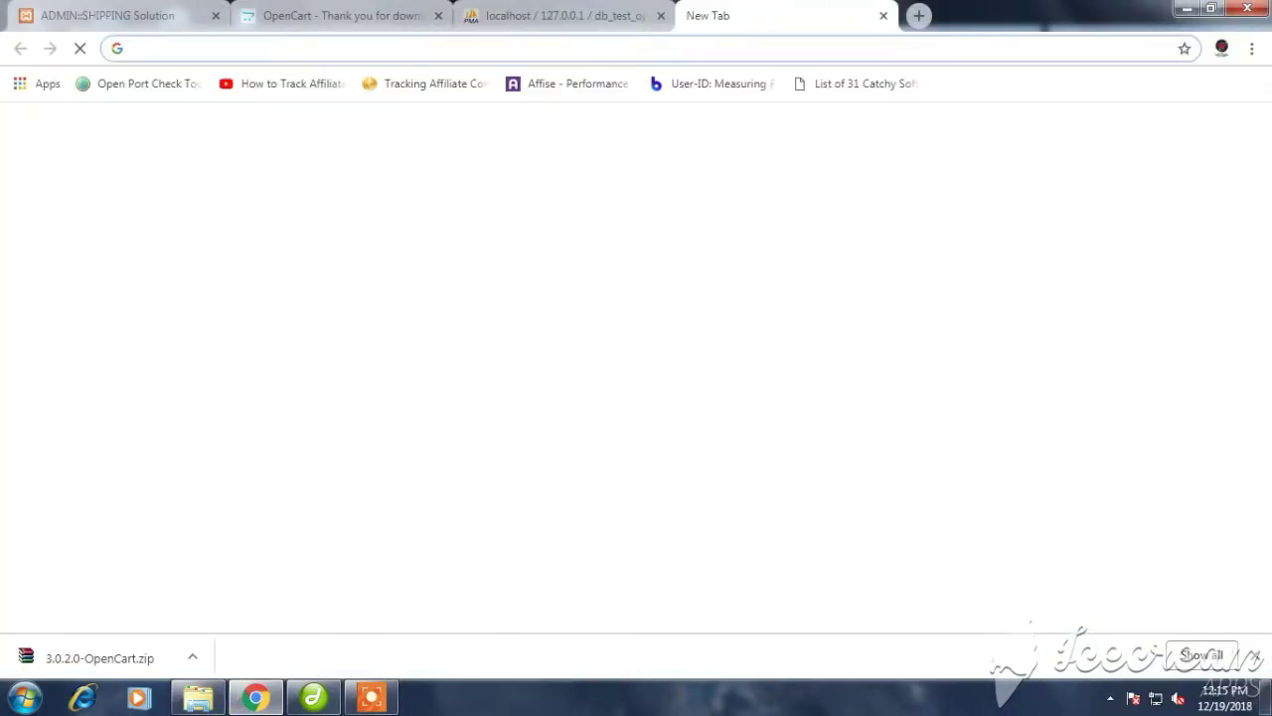
pyautogui.write('l')
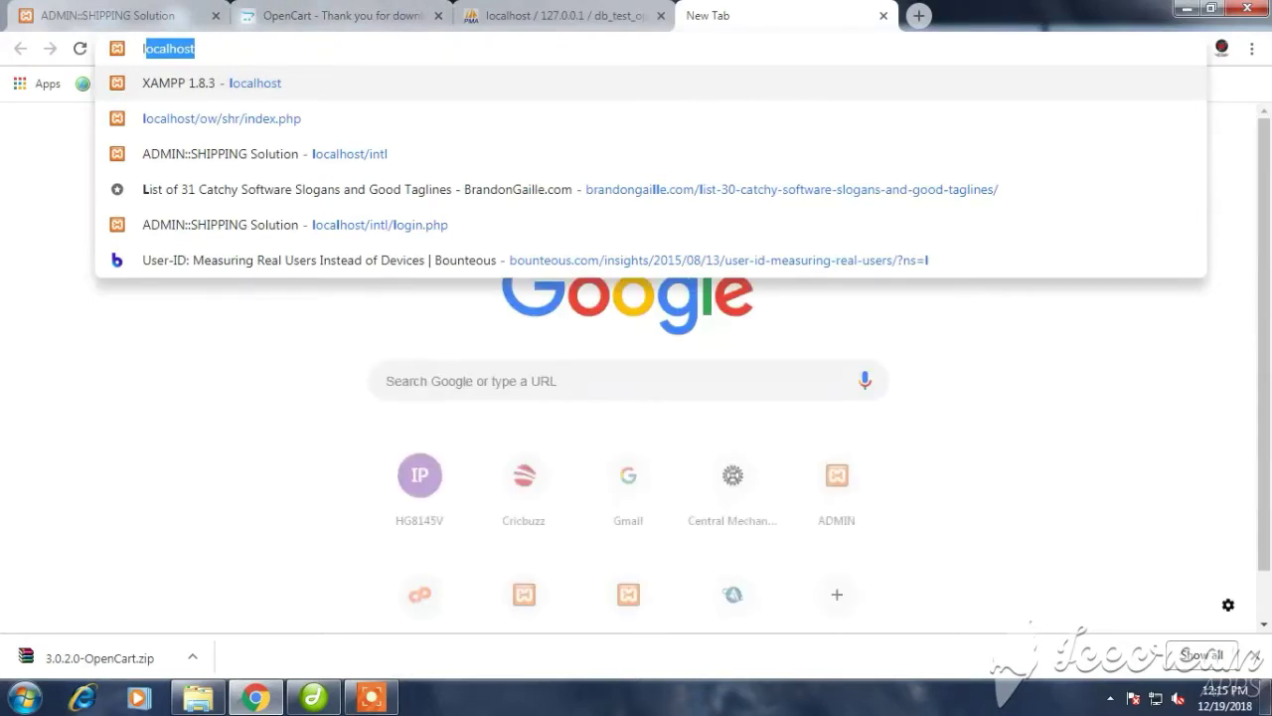
pyautogui.press('Right')
pyautogui.write('/')
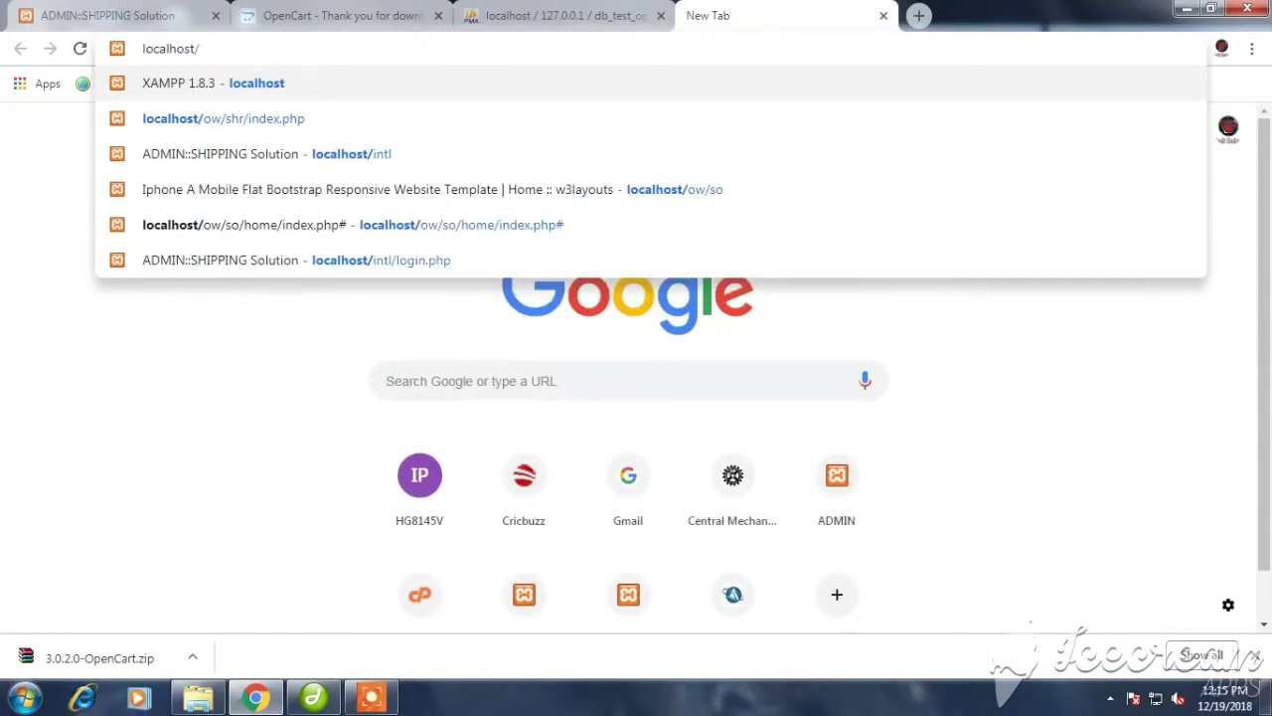
pyautogui.write('test')
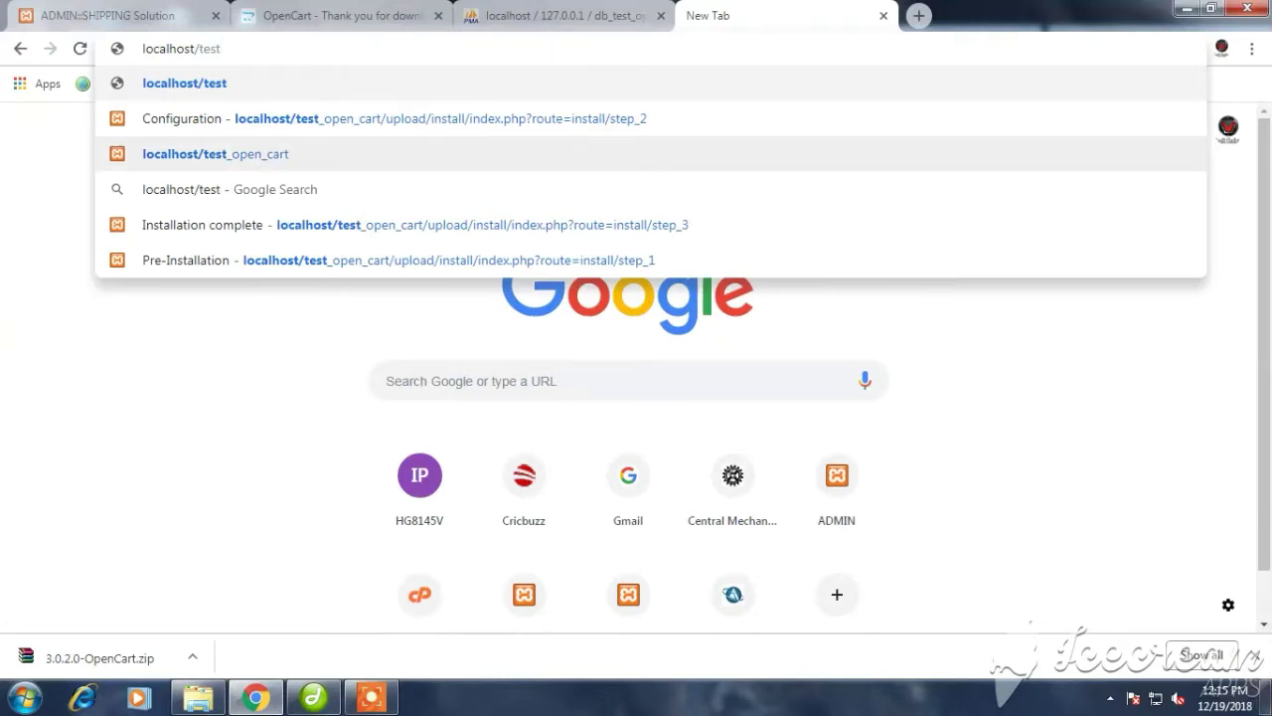
pyautogui.click(216, 153)
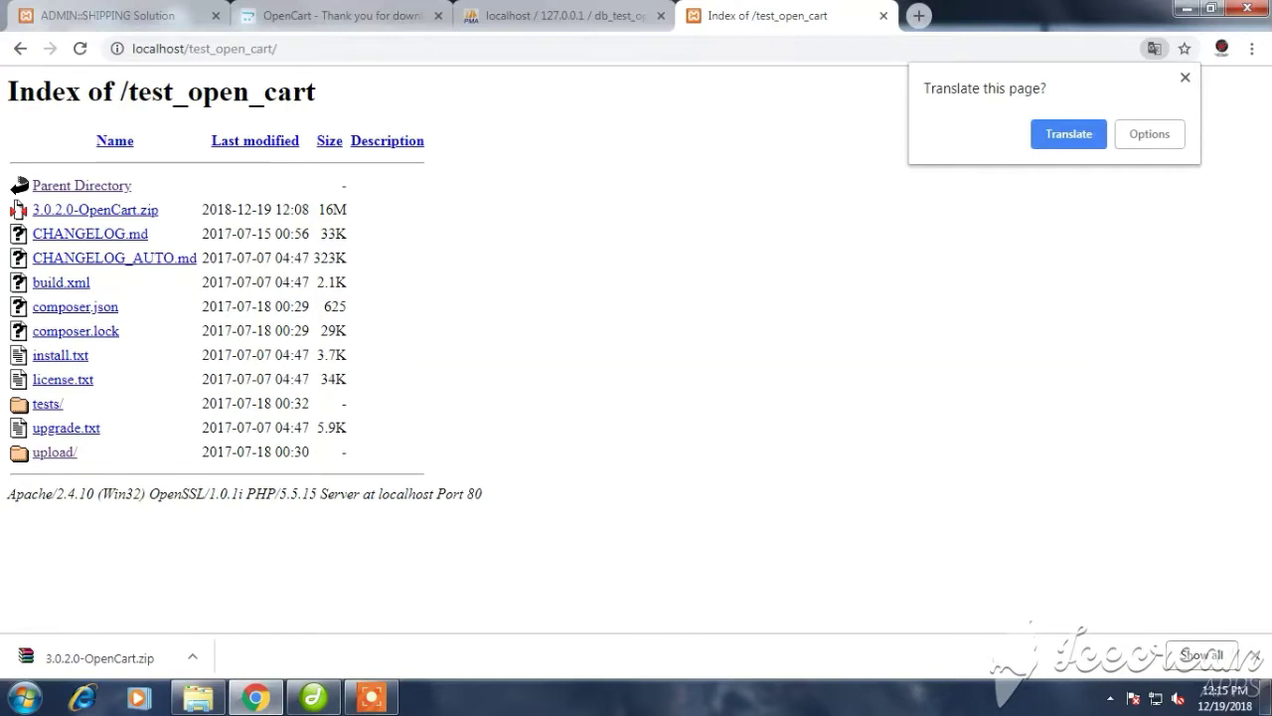
pyautogui.click(53, 451)
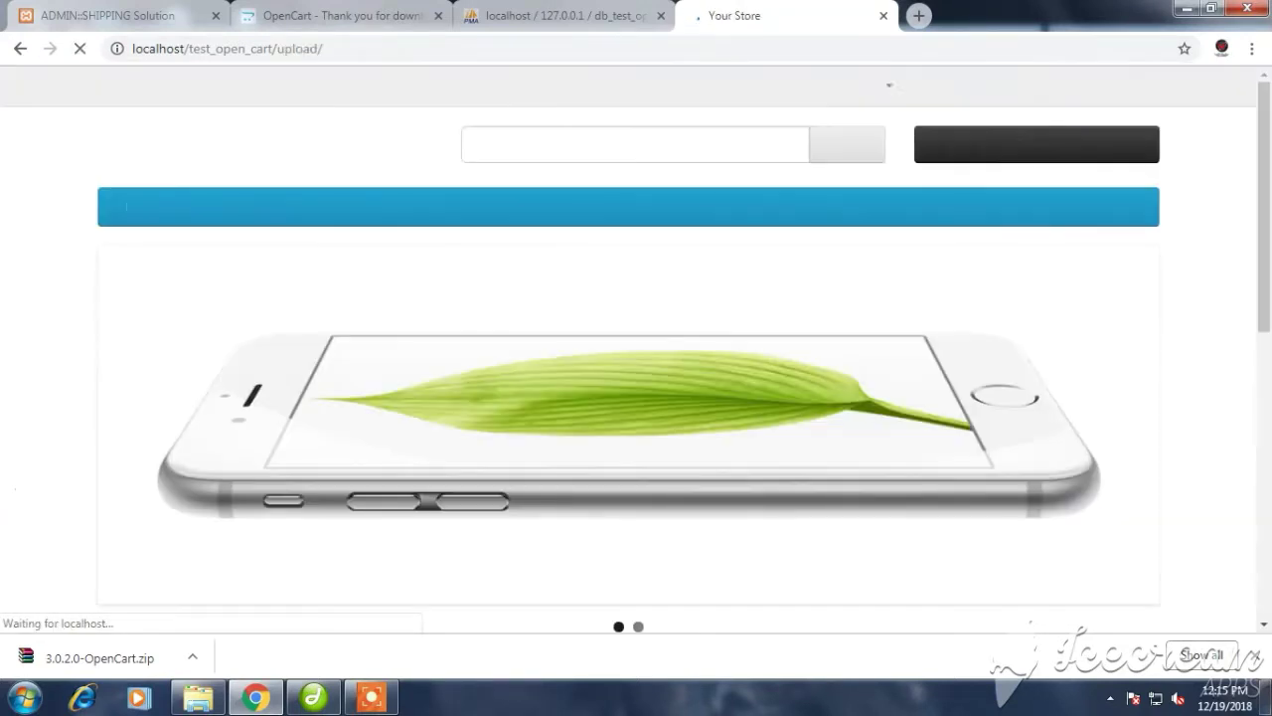
pyautogui.scroll(-4, 492, 418)
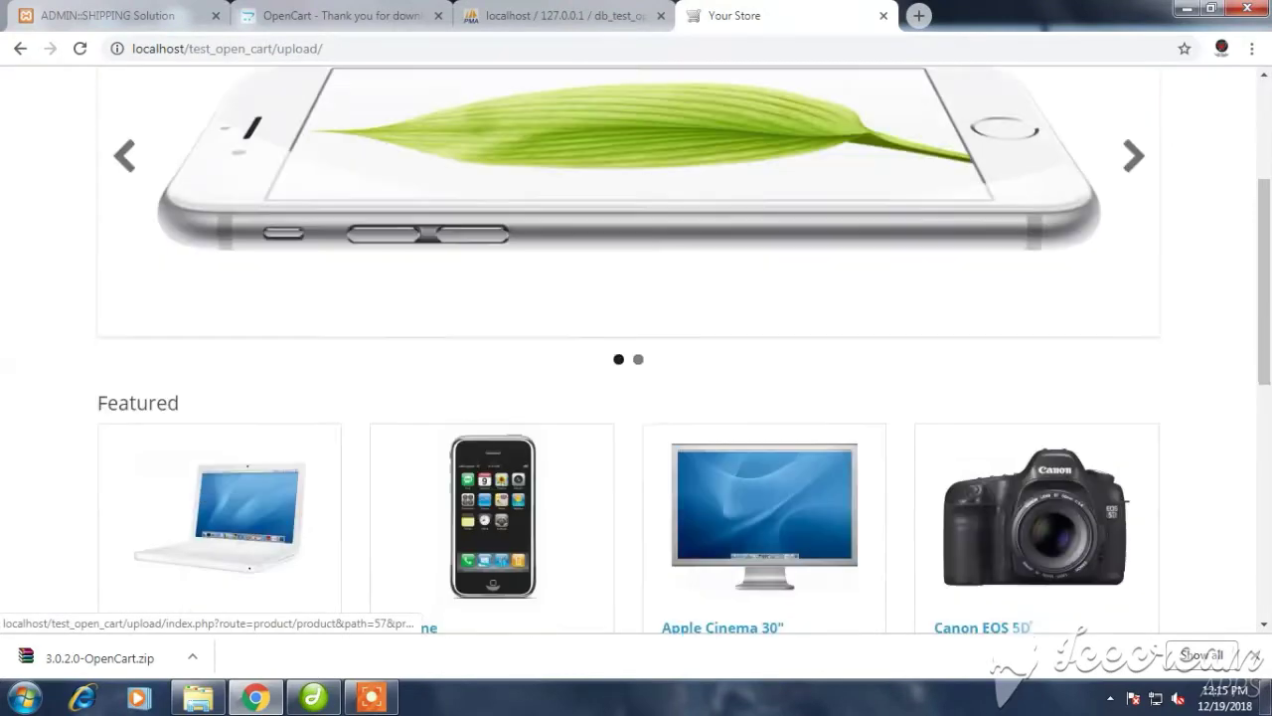
pyautogui.scroll(-4, 492, 417)
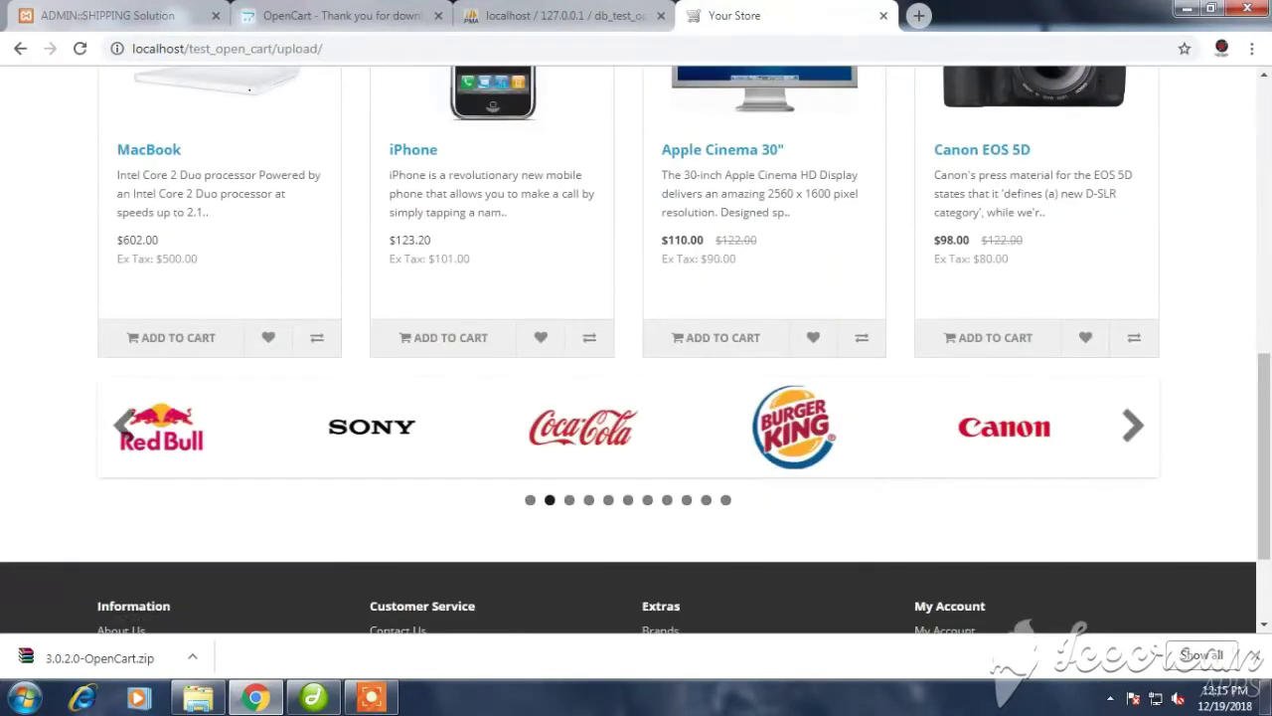
pyautogui.scroll(8, 492, 417)
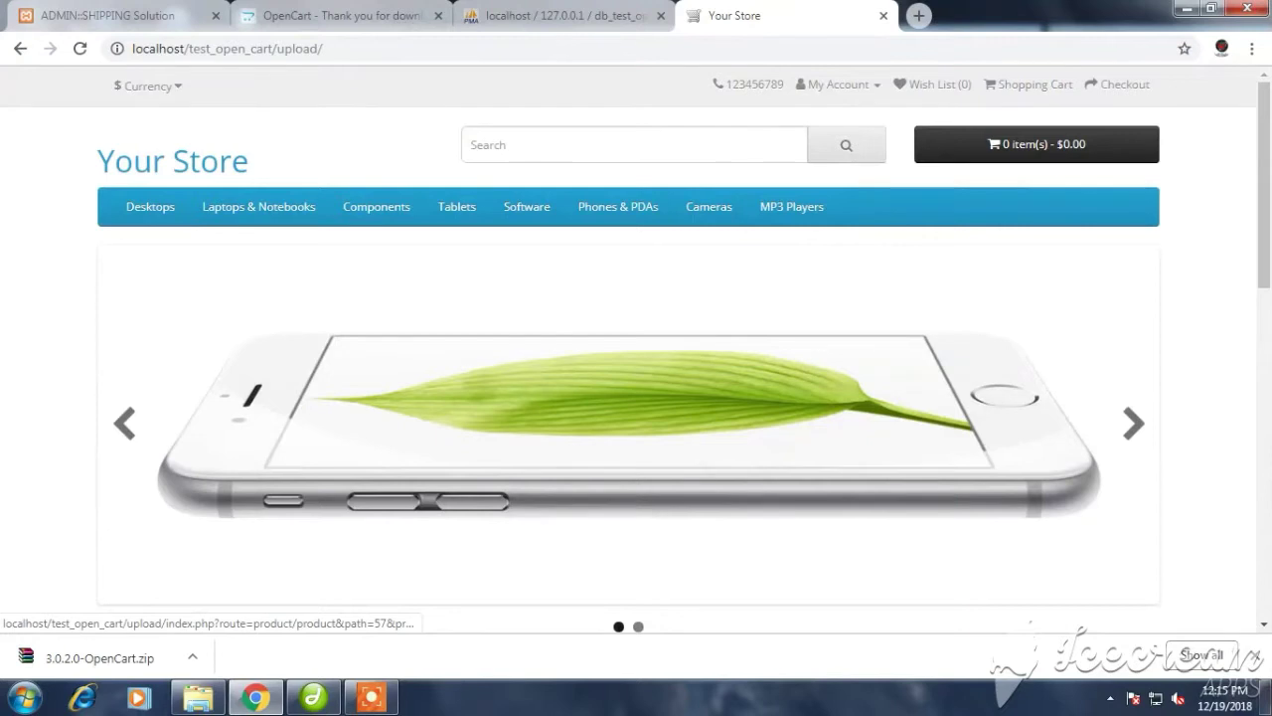
# Append admin to the store URL to open localhost/test_open_cart/upload/admin/
pyautogui.click(323, 48)
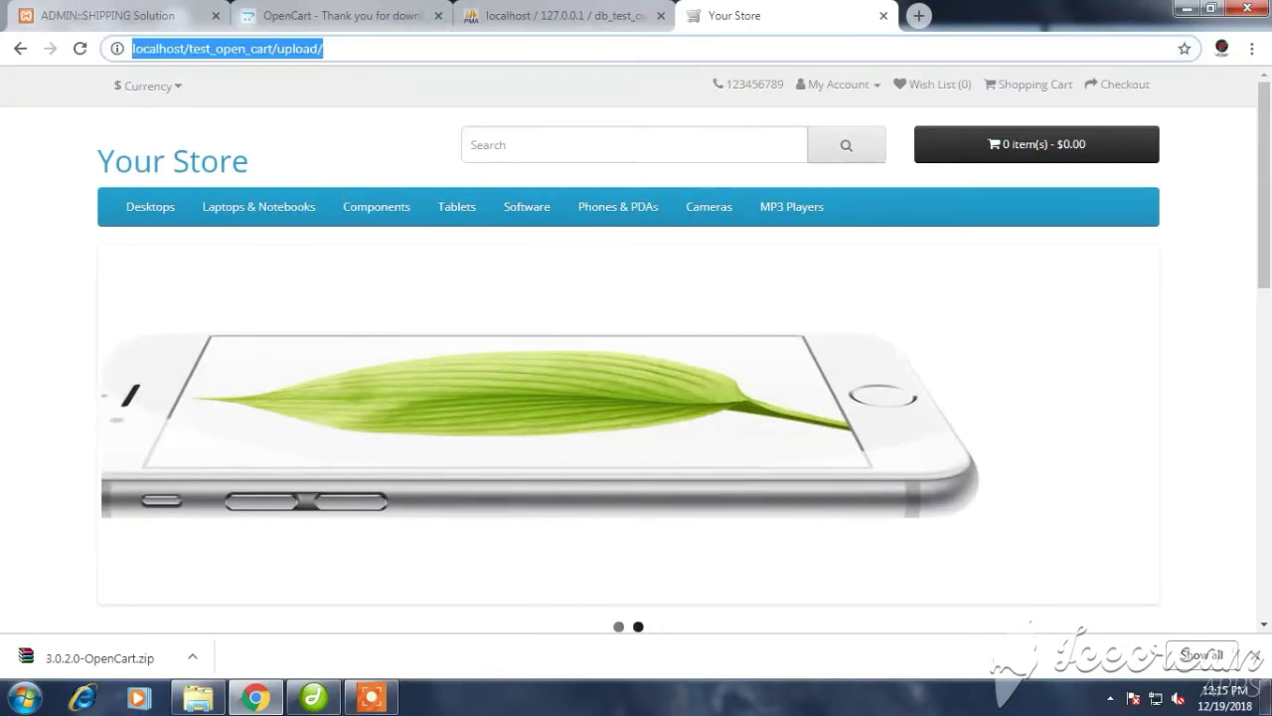
pyautogui.click(323, 48)
pyautogui.write('a')
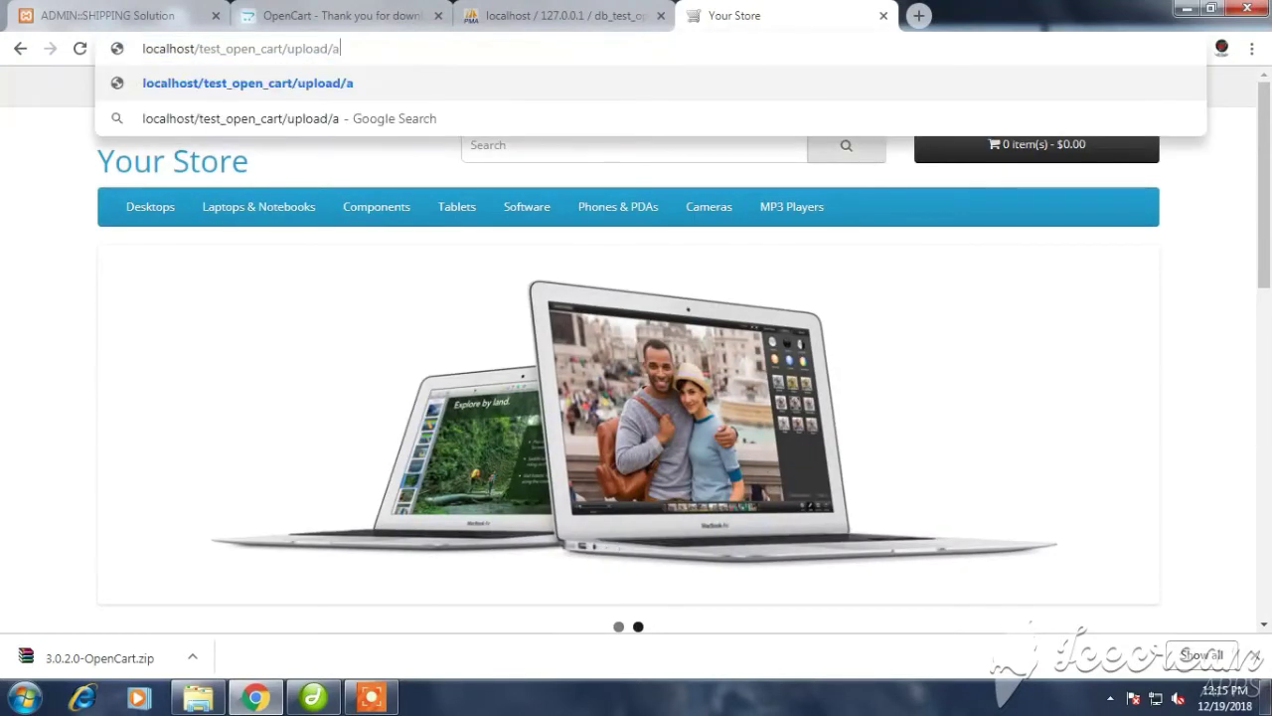
pyautogui.write('dmin')
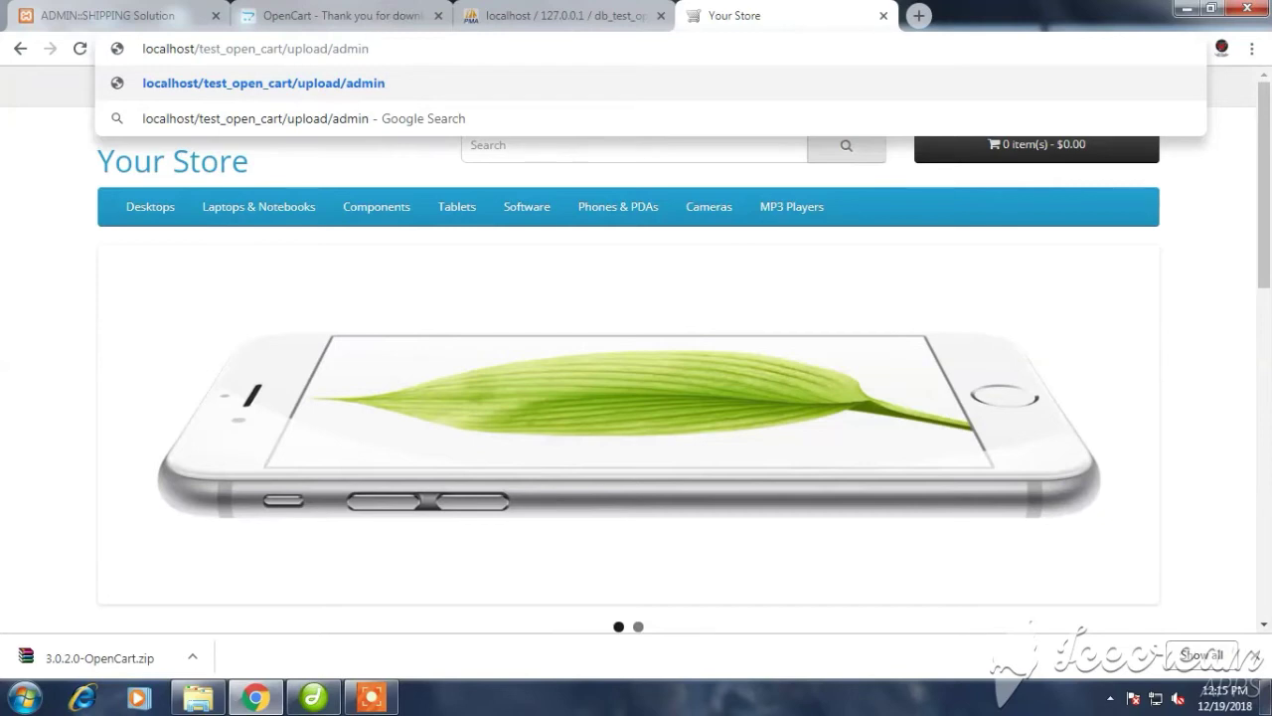
pyautogui.press('Return')
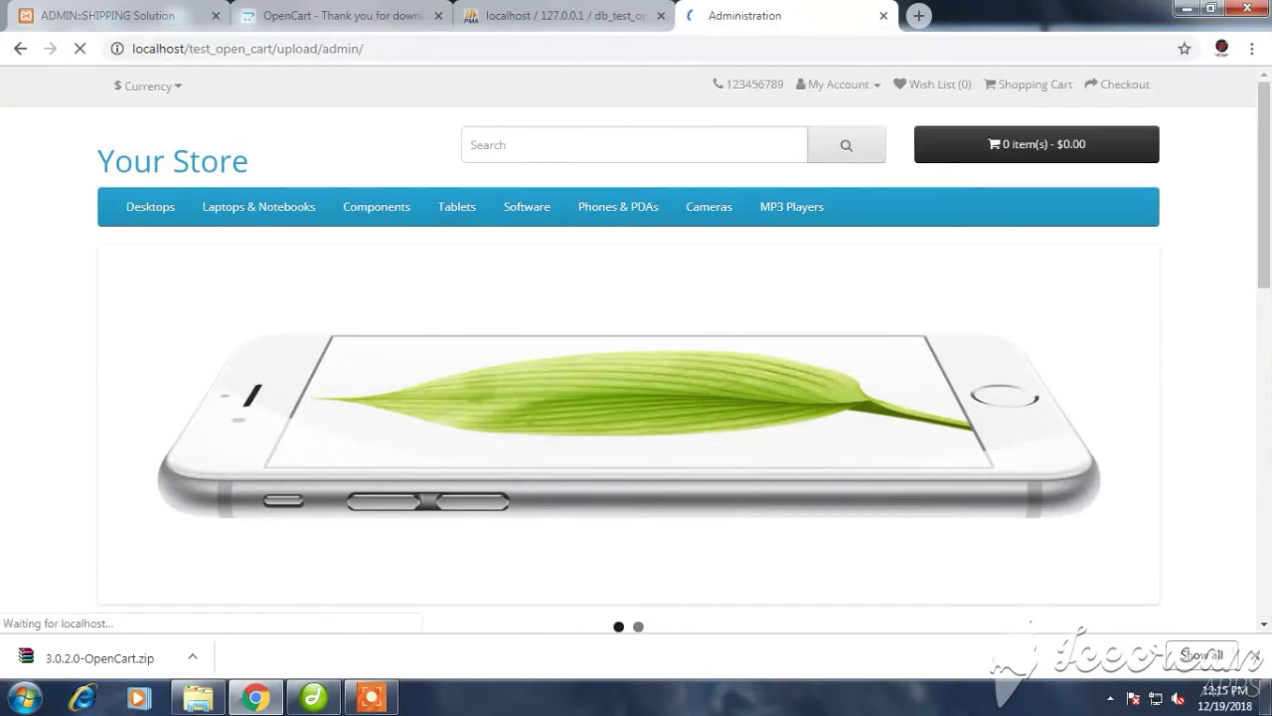